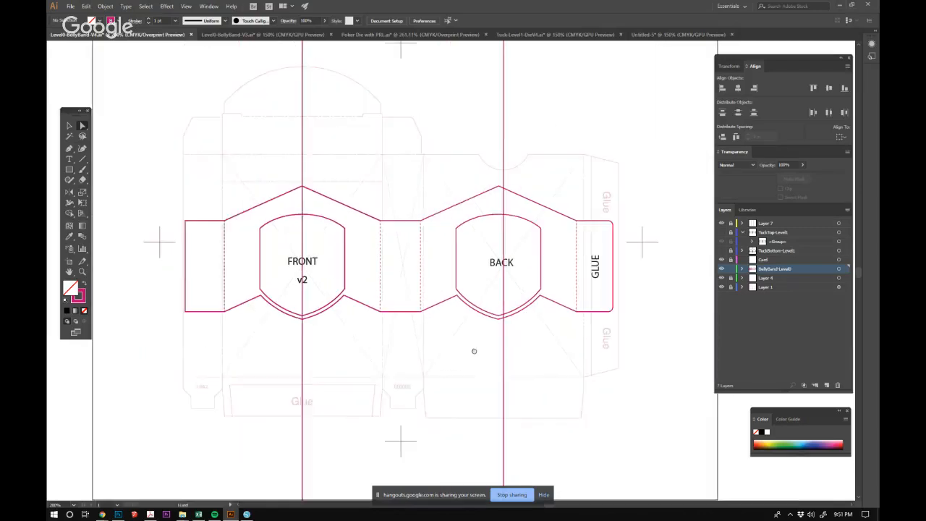
Set the opacity of the tuck box artwork on Layer 1 to 75% and hide all the other layers.
{"action": "left_click", "coordinate": [465, 288], "text": "ctrl"}
{"action": "left_click", "coordinate": [506, 323], "text": "ctrl+alt"}
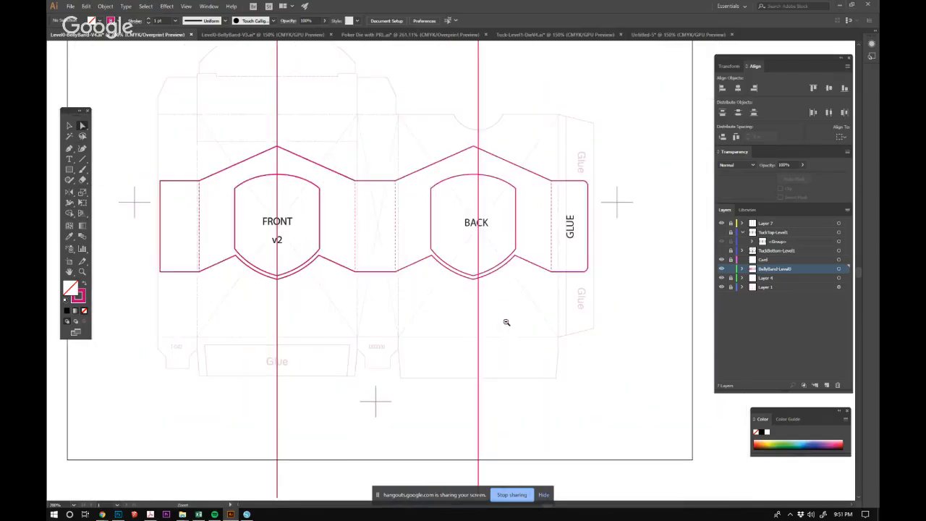
{"action": "left_click", "coordinate": [721, 287]}
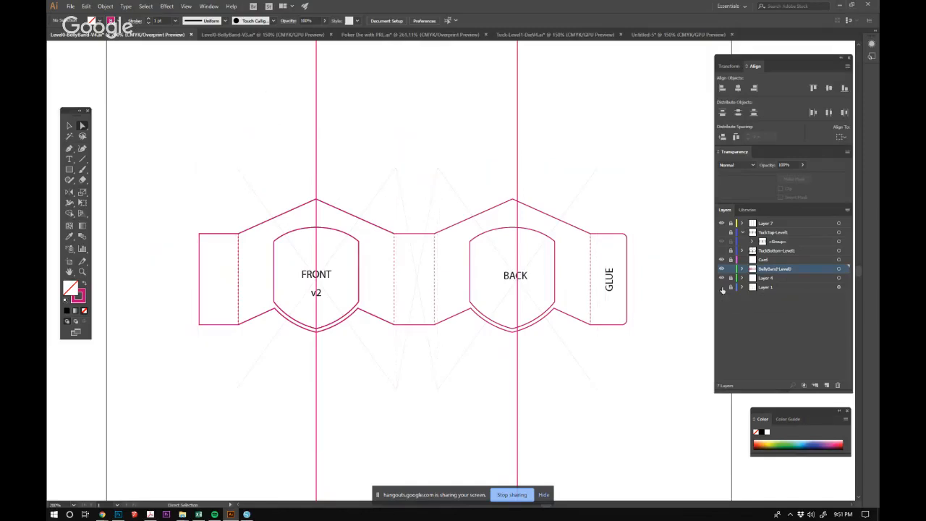
{"action": "left_click", "coordinate": [721, 288]}
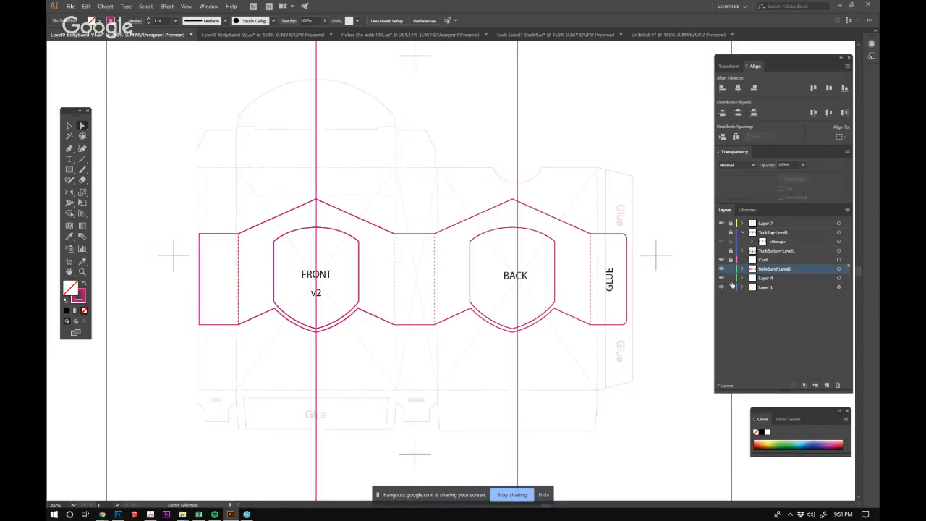
{"action": "left_click", "coordinate": [838, 278]}
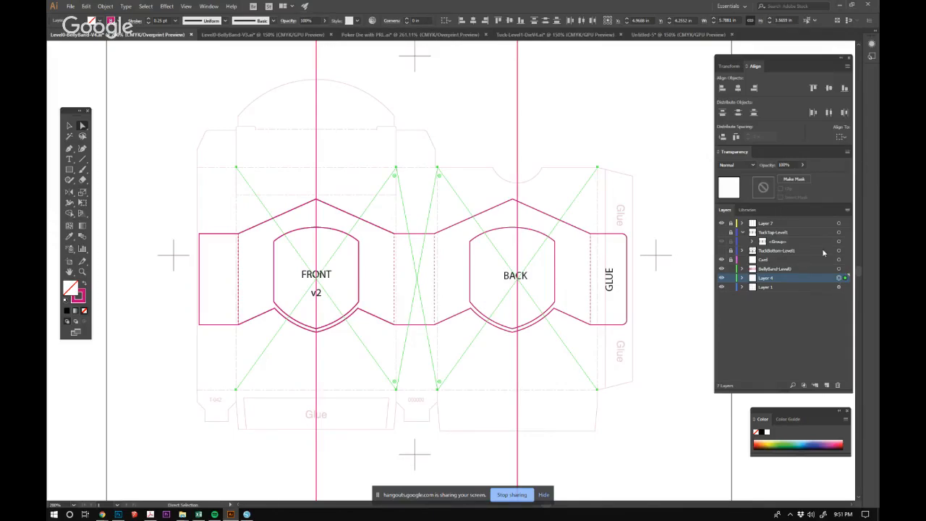
{"action": "left_click", "coordinate": [839, 287]}
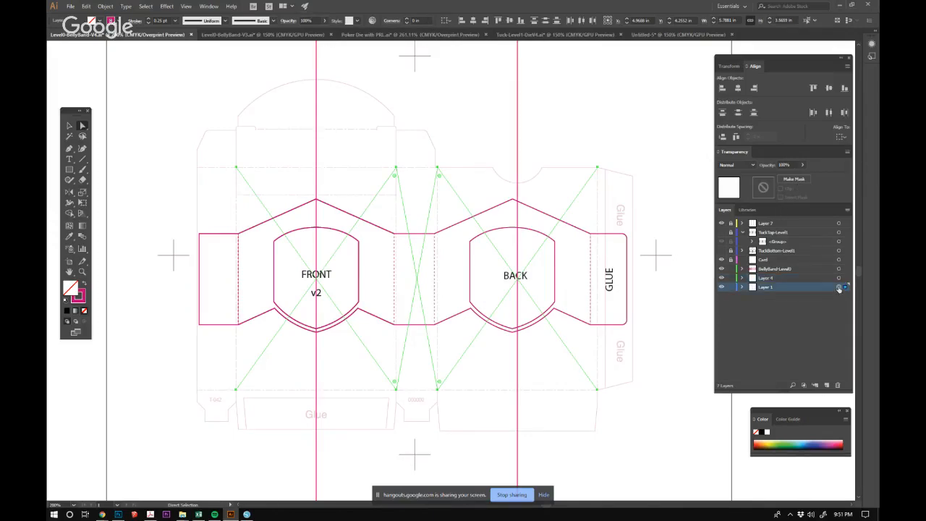
{"action": "left_click", "coordinate": [762, 166]}
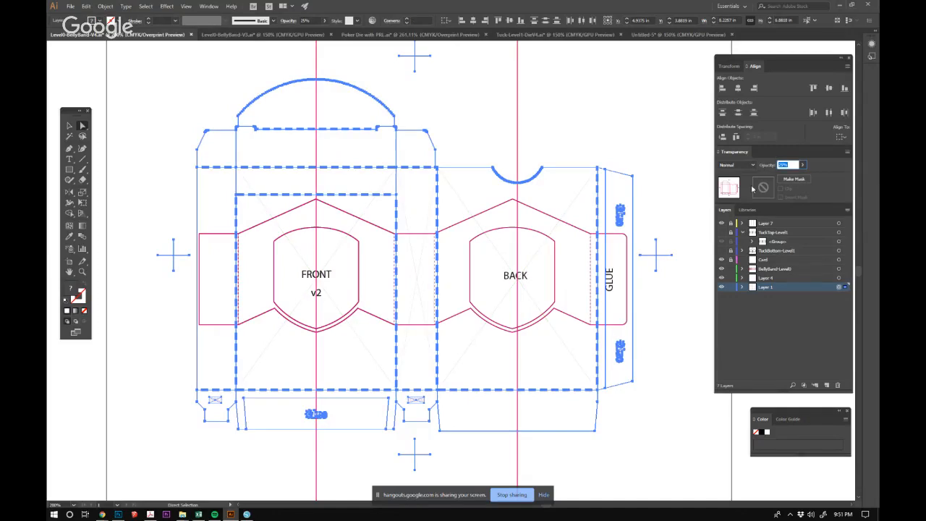
{"action": "type", "text": "75"}
{"action": "key", "text": "Return"}
{"action": "left_click", "coordinate": [609, 133]}
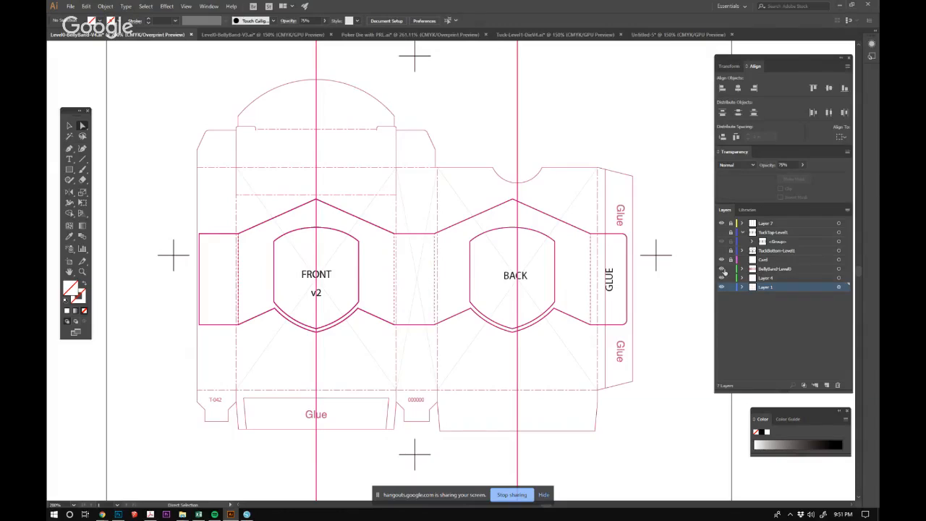
{"action": "left_click_drag", "start_coordinate": [721, 279], "coordinate": [721, 225]}
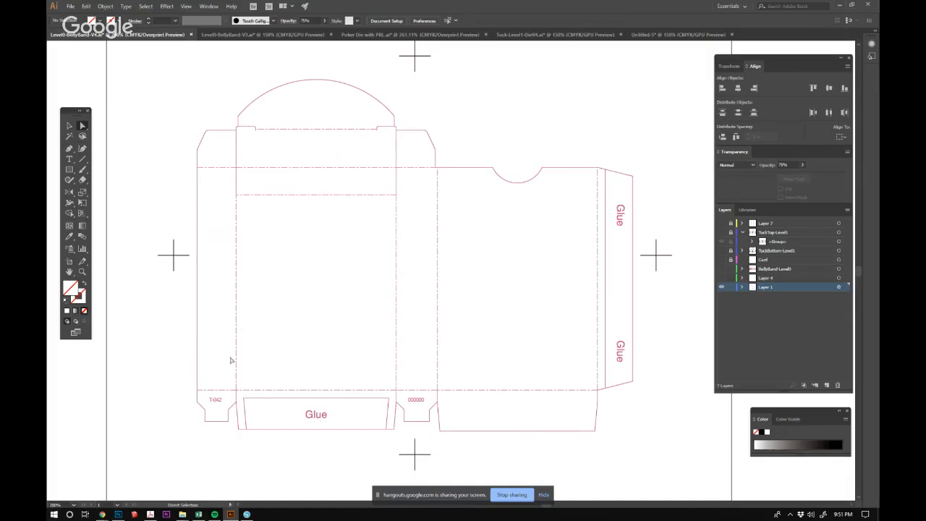
{"action": "left_click", "coordinate": [214, 401]}
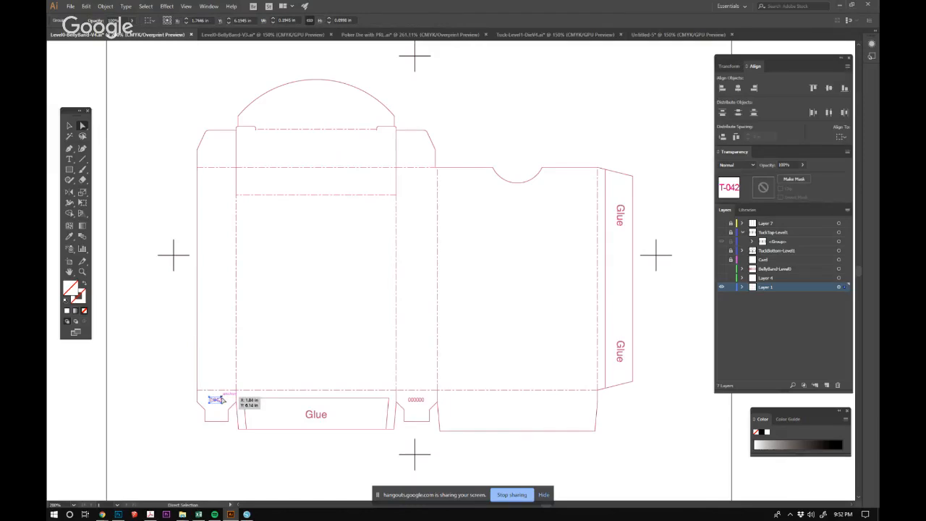
{"action": "key", "text": "e"}
{"action": "left_click_drag", "start_coordinate": [226, 392], "coordinate": [495, 293]}
{"action": "key", "text": "ctrl+z"}
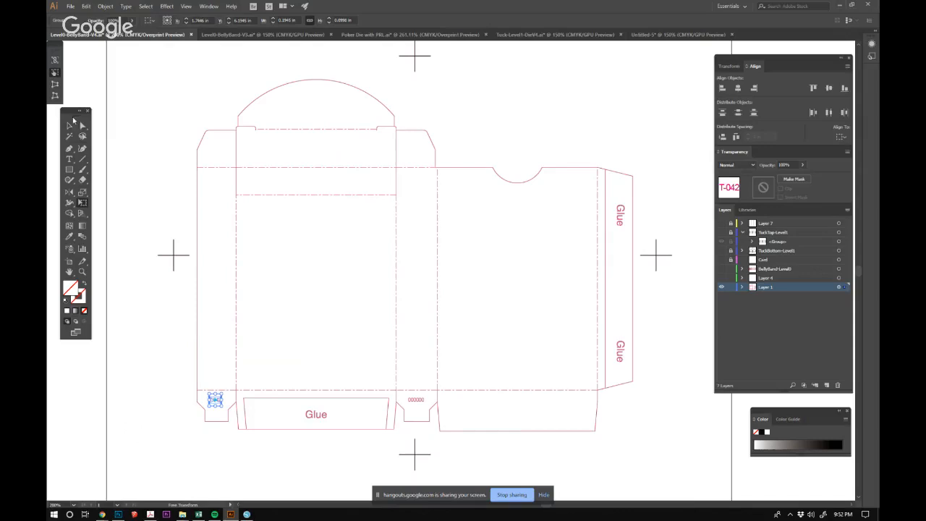
{"action": "left_click", "coordinate": [69, 126]}
{"action": "left_click", "coordinate": [116, 104]}
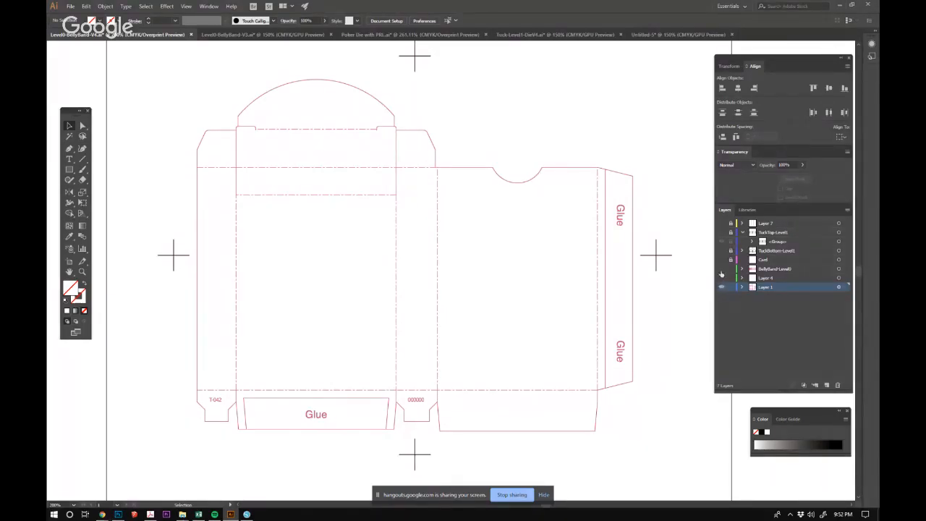
Show the BellyBand-Level0 layer and hide Layer 4 and Layer 1 so only the belly band is displayed.
{"action": "left_click", "coordinate": [839, 278]}
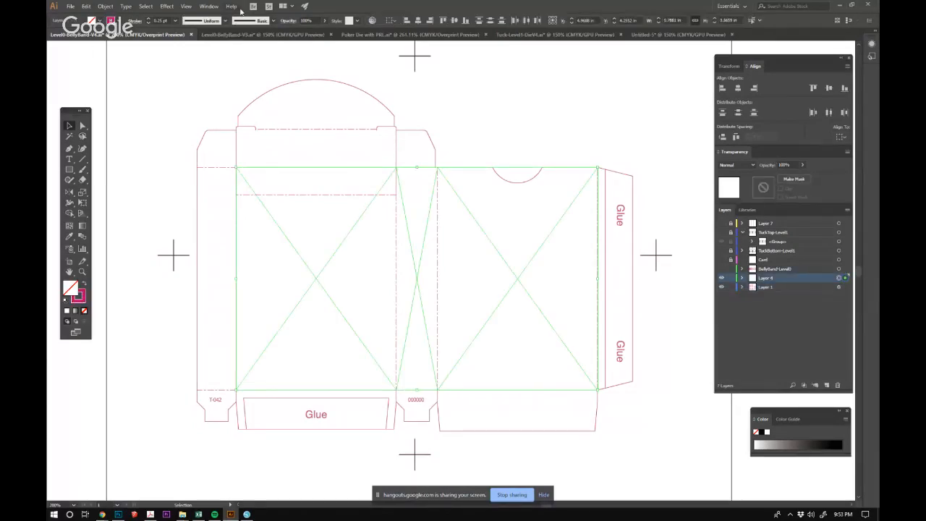
{"action": "left_click", "coordinate": [625, 110]}
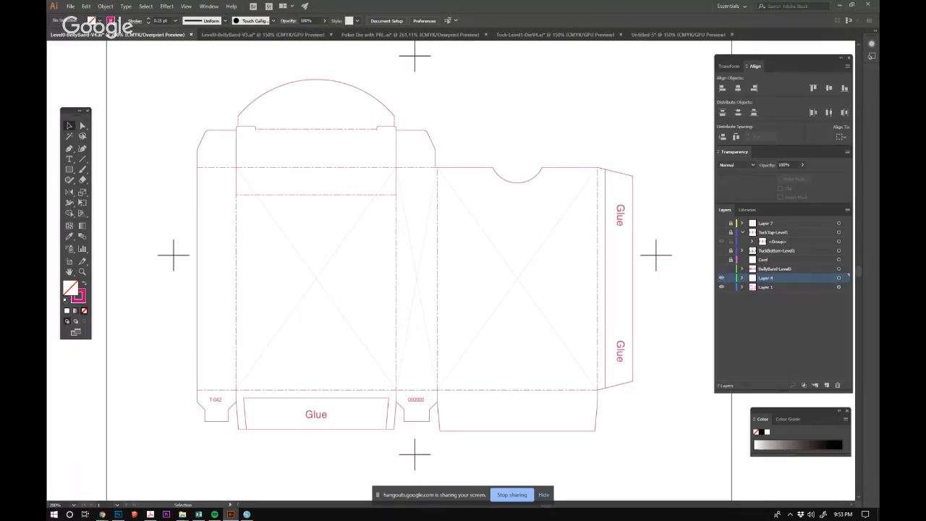
{"action": "left_click", "coordinate": [721, 268]}
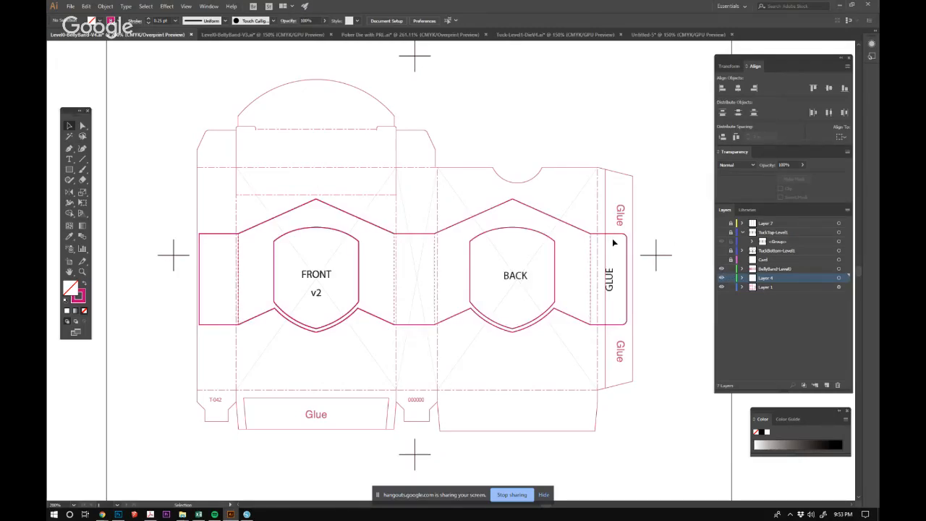
{"action": "left_click", "coordinate": [721, 278]}
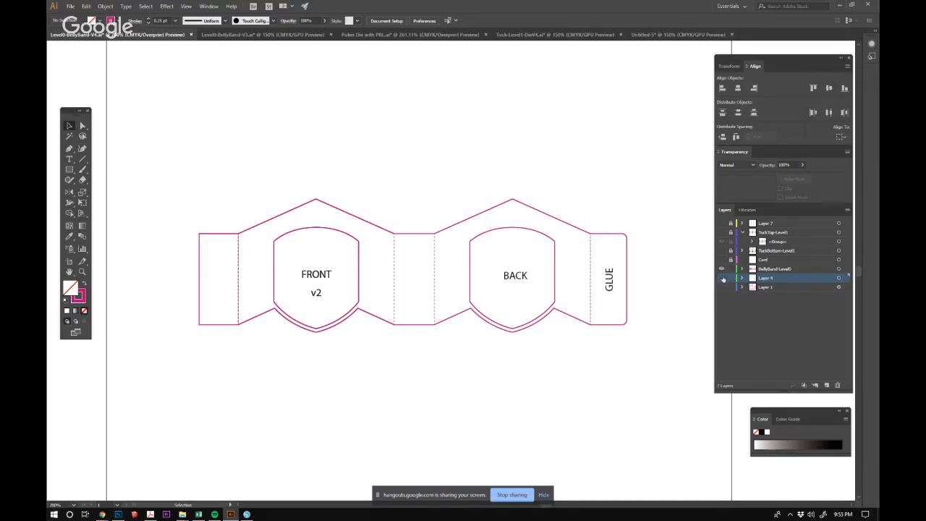
{"action": "left_click", "coordinate": [722, 287]}
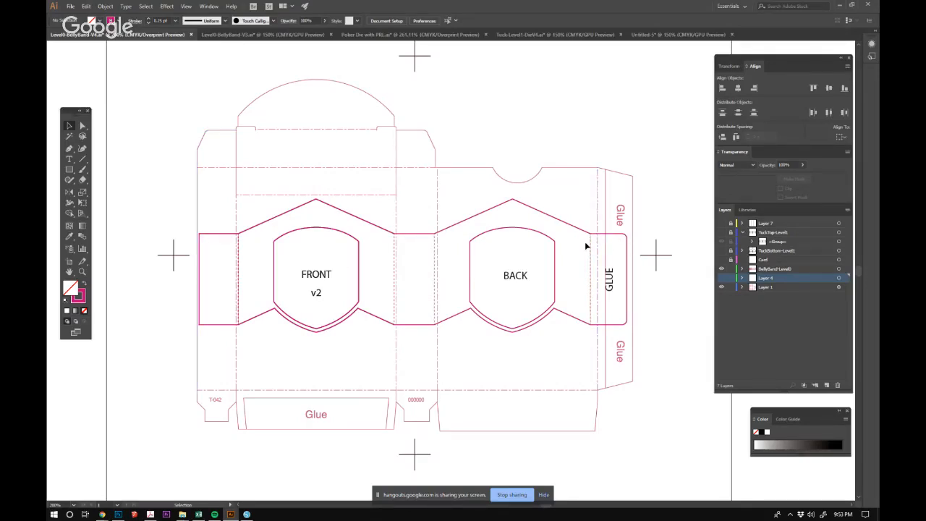
{"action": "left_click", "coordinate": [722, 287]}
Copy the rounded card outline from the Poker Die with PRL.ai document.
{"action": "left_click", "coordinate": [376, 34]}
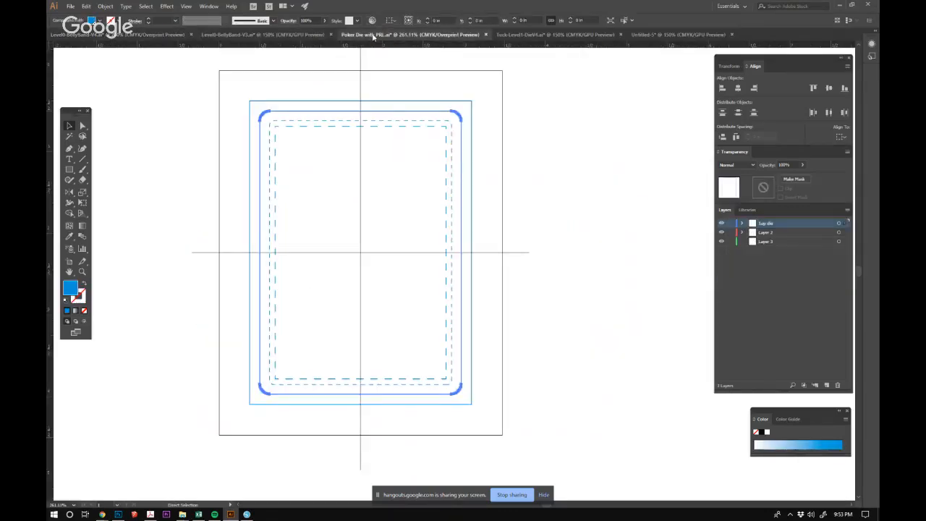
{"action": "left_click", "coordinate": [568, 121]}
{"action": "left_click", "coordinate": [443, 116]}
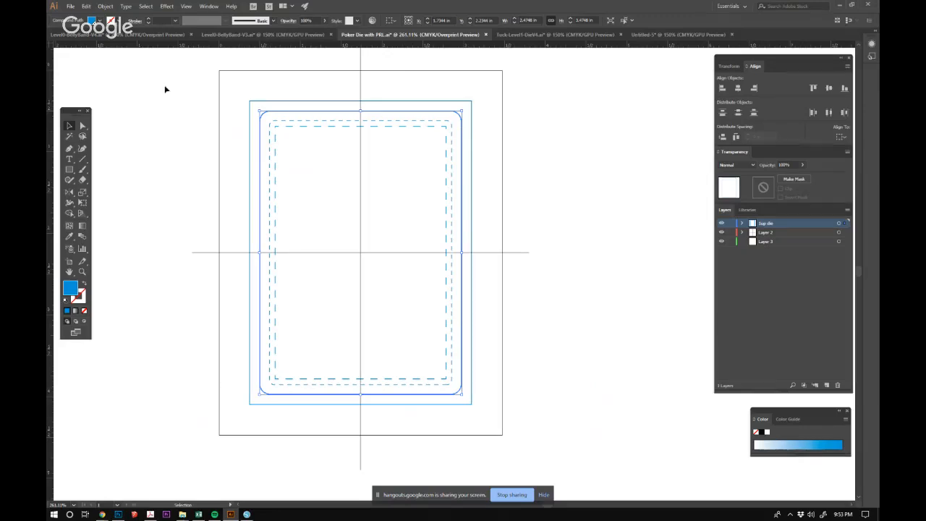
{"action": "left_click", "coordinate": [319, 76]}
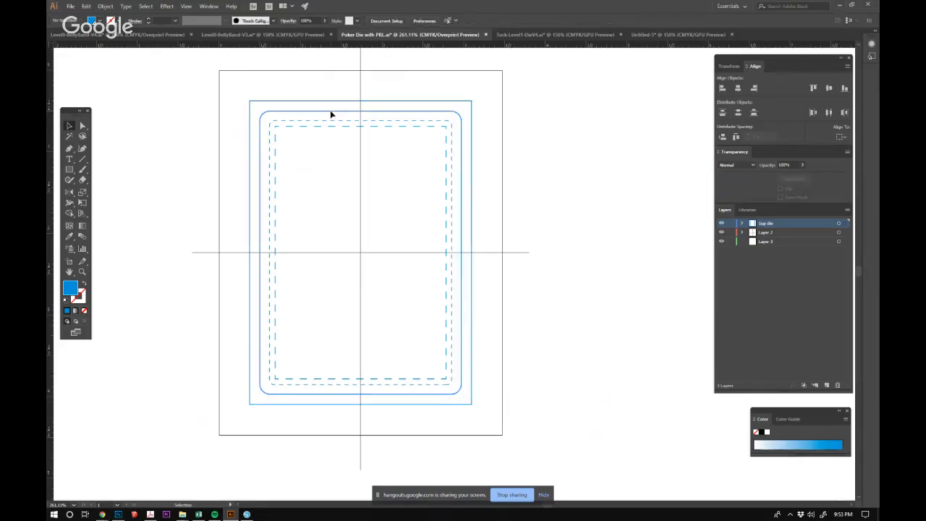
{"action": "left_click", "coordinate": [330, 114]}
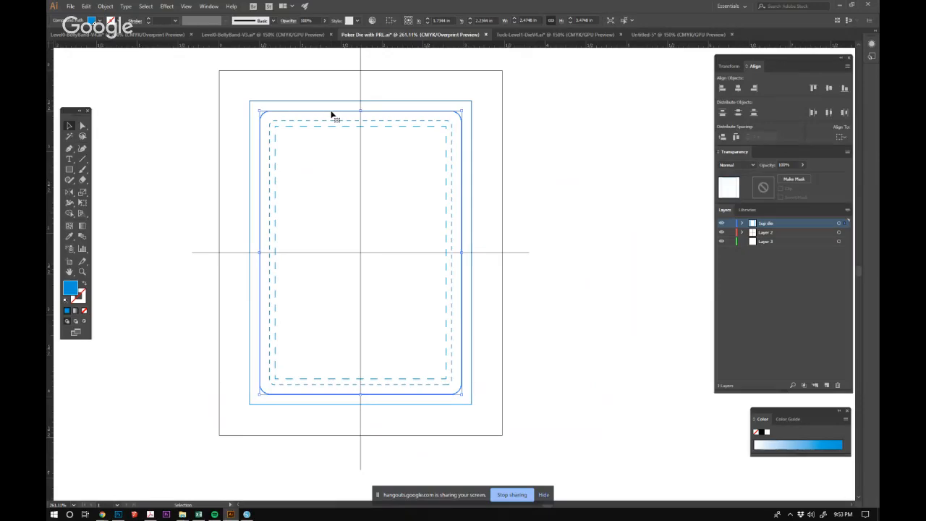
Return to the Level0-BellyBand-V4.ai document and paste the card outline onto a new layer above Layer 4.
{"action": "left_click", "coordinate": [160, 34]}
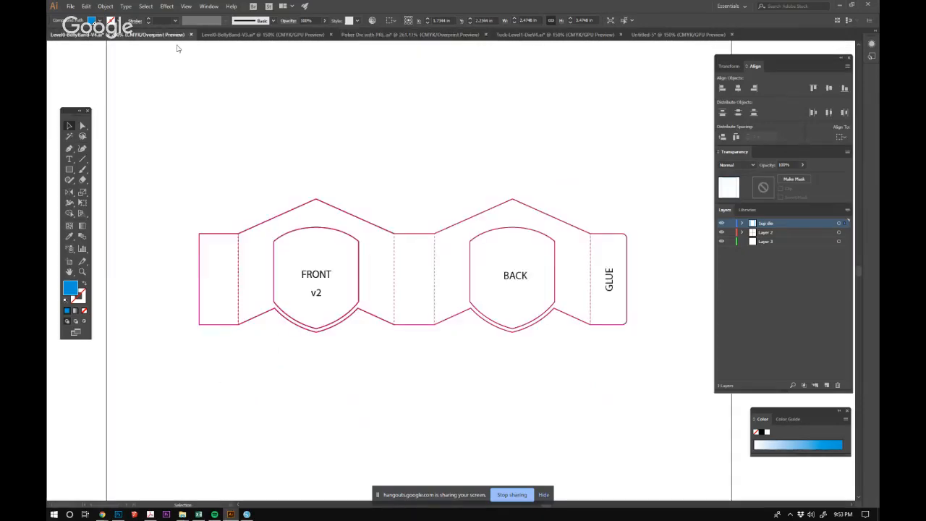
{"action": "key", "text": "ctrl+v"}
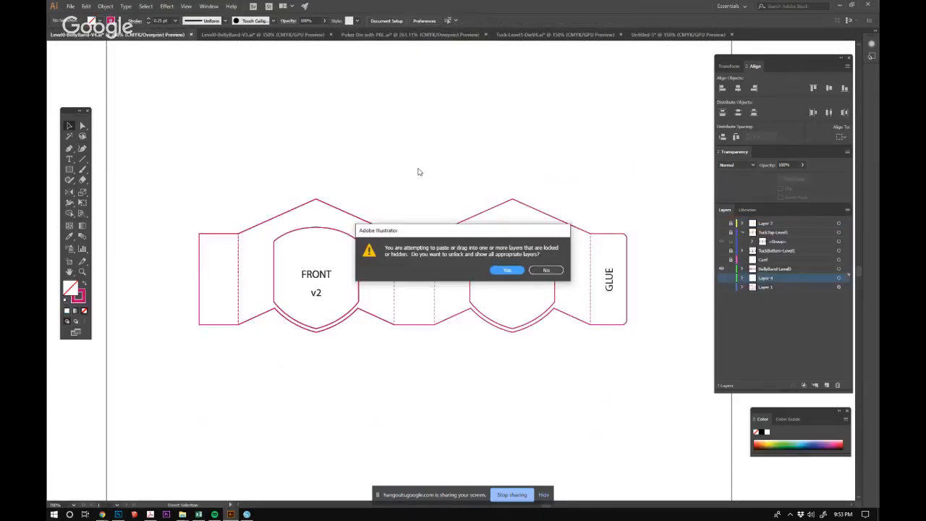
{"action": "left_click", "coordinate": [555, 270]}
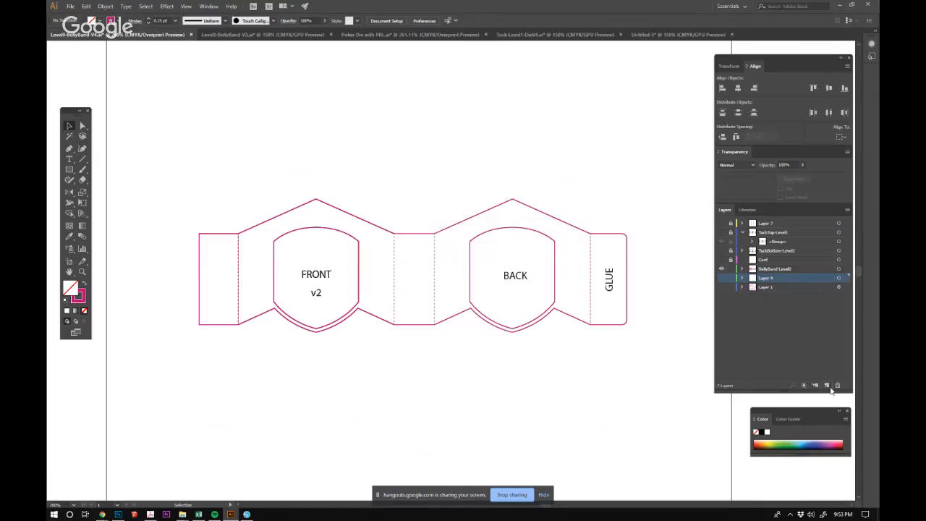
{"action": "left_click", "coordinate": [828, 385]}
{"action": "key", "text": "ctrl+v"}
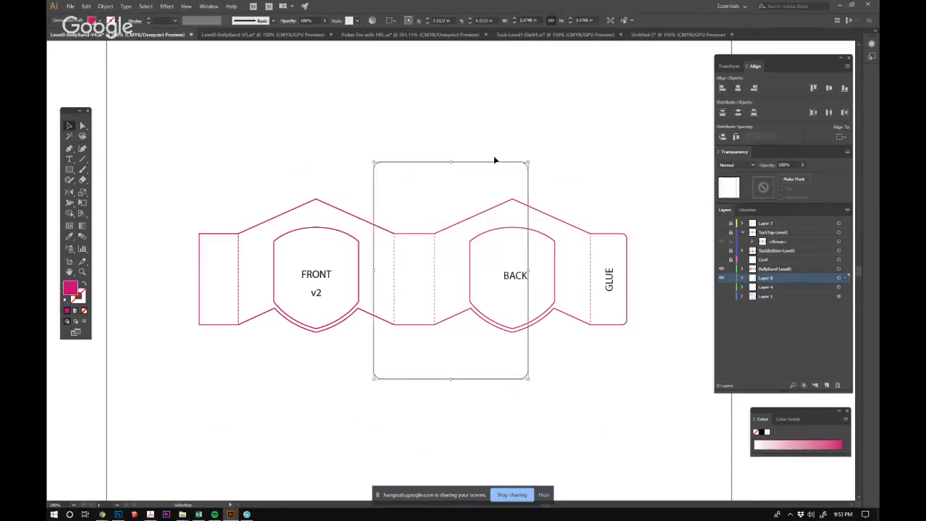
Position the card outline over the belly band's FRONT panel and place a duplicate of it over the BACK panel.
{"action": "left_click_drag", "start_coordinate": [496, 157], "coordinate": [361, 165]}
{"action": "left_click", "coordinate": [481, 252]}
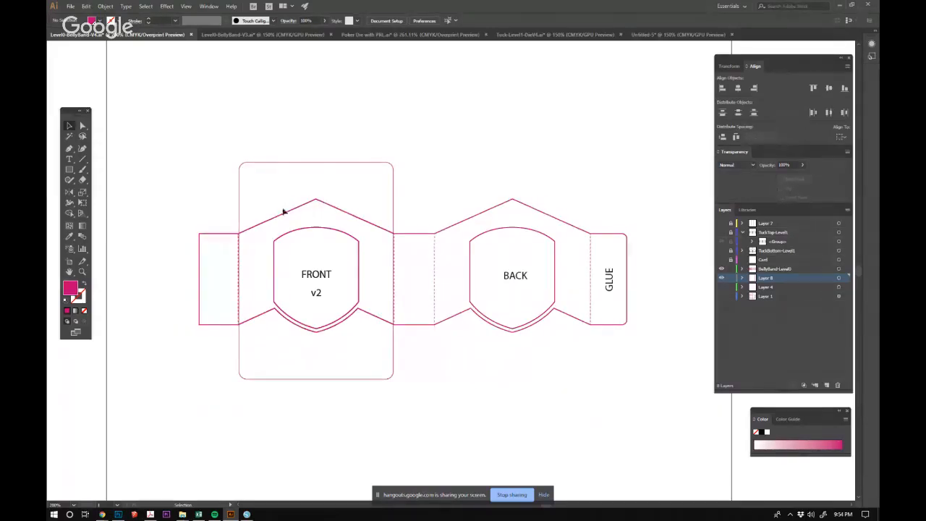
{"action": "left_click", "coordinate": [395, 205]}
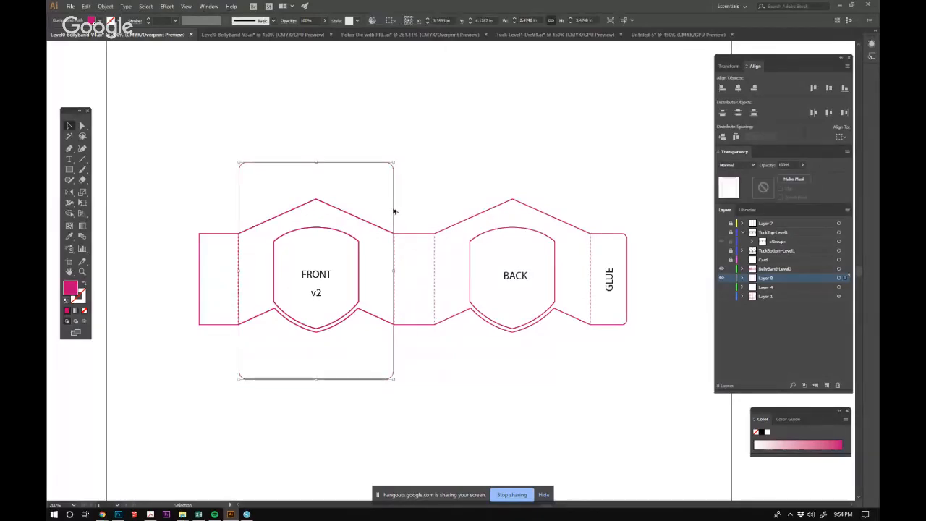
{"action": "left_click_drag", "start_coordinate": [394, 205], "coordinate": [590, 213]}
{"action": "left_click", "coordinate": [644, 193]}
Examine the gap between the card outline's edge and the dashed fold line beside the FRONT panel.
{"action": "left_click_drag", "start_coordinate": [387, 237], "coordinate": [416, 254]}
{"action": "left_click_drag", "start_coordinate": [336, 269], "coordinate": [453, 251]}
{"action": "left_click", "coordinate": [357, 269], "text": "ctrl+alt"}
{"action": "left_click", "coordinate": [357, 268], "text": "ctrl+alt"}
{"action": "left_click", "coordinate": [357, 268], "text": "ctrl+alt"}
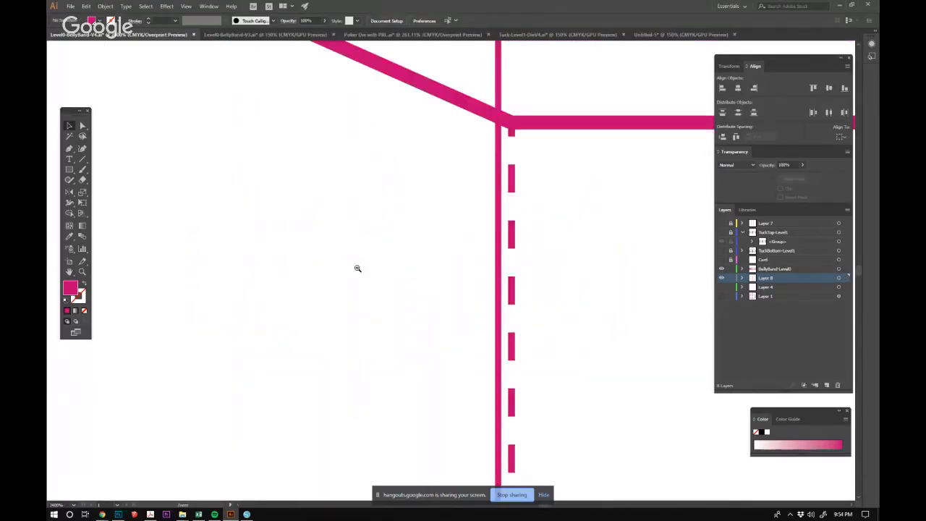
{"action": "left_click", "coordinate": [357, 269], "text": "ctrl+alt"}
{"action": "left_click", "coordinate": [357, 269], "text": "ctrl+alt"}
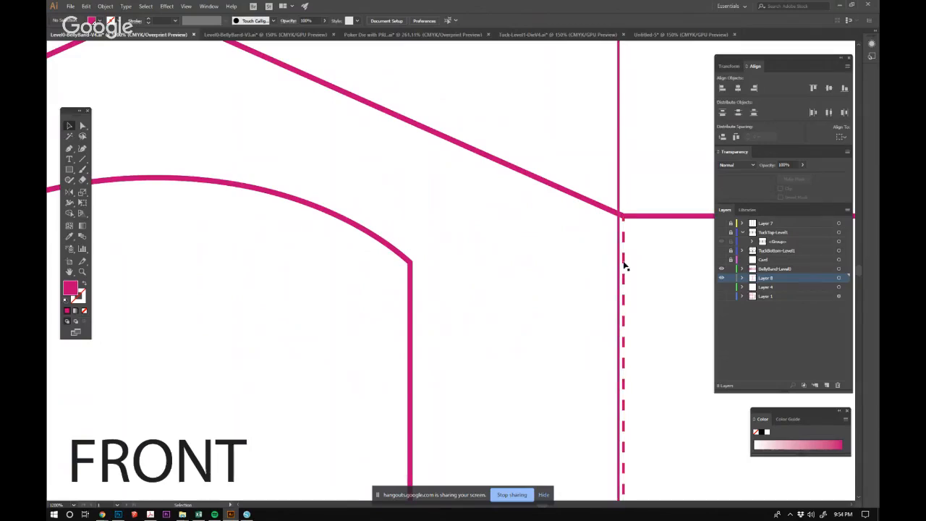
{"action": "key", "text": "z"}
{"action": "left_click_drag", "start_coordinate": [651, 296], "coordinate": [530, 295]}
{"action": "left_click", "coordinate": [345, 202], "text": "alt"}
{"action": "left_click", "coordinate": [359, 210], "text": "alt"}
{"action": "left_click", "coordinate": [359, 210], "text": "alt"}
{"action": "left_click", "coordinate": [359, 210], "text": "alt"}
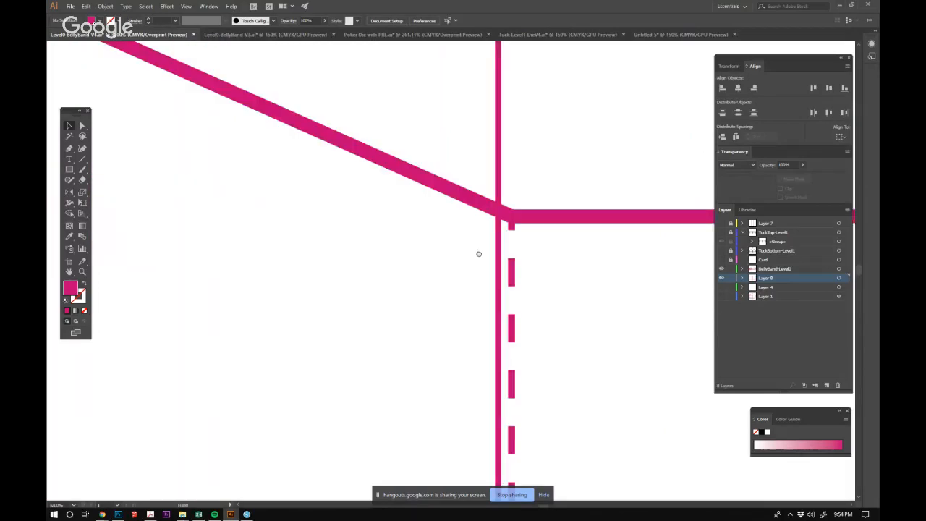
{"action": "left_click_drag", "start_coordinate": [479, 254], "coordinate": [382, 232]}
Draw a 0.0197 in filled square near the FRONT panel's fold line as a spacing gauge.
{"action": "left_click", "coordinate": [71, 171]}
{"action": "left_click_drag", "start_coordinate": [249, 214], "coordinate": [299, 269]}
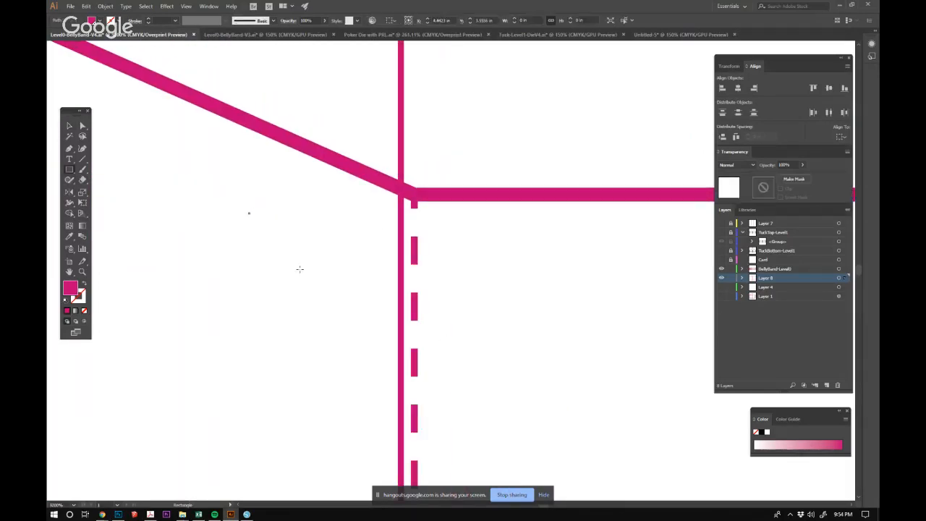
{"action": "key", "text": "ctrl+z"}
{"action": "left_click", "coordinate": [336, 288]}
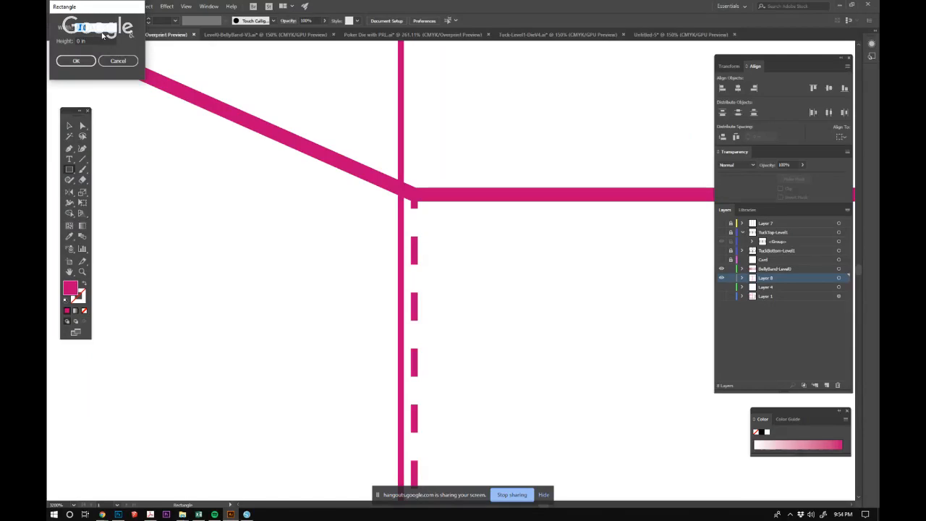
{"action": "type", "text": ".3"}
{"action": "key", "text": "Tab"}
{"action": "type", "text": ".473"}
{"action": "key", "text": "Return"}
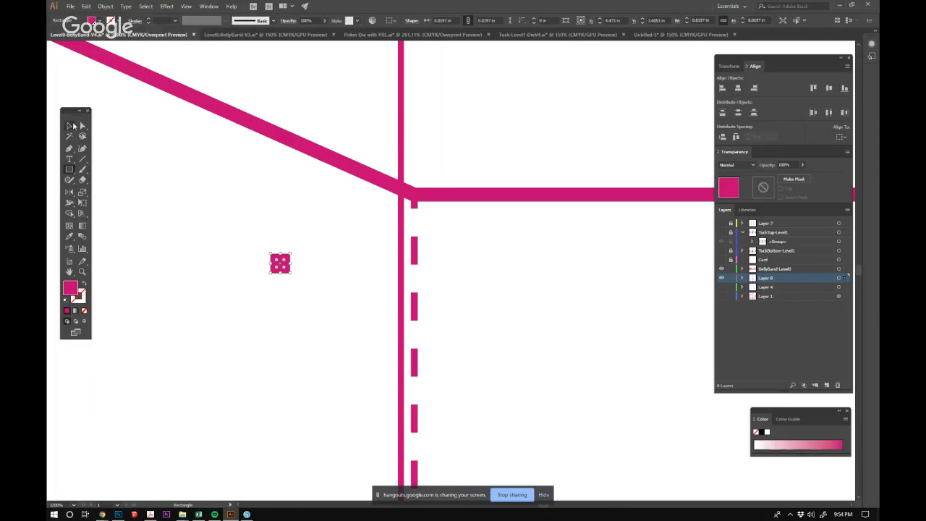
Move the gauge square onto the gap between the card edge and the dashed fold line, and delete it after comparing.
{"action": "left_click", "coordinate": [73, 126]}
{"action": "left_click", "coordinate": [298, 240]}
{"action": "left_click_drag", "start_coordinate": [278, 268], "coordinate": [407, 212]}
{"action": "key", "text": "Delete"}
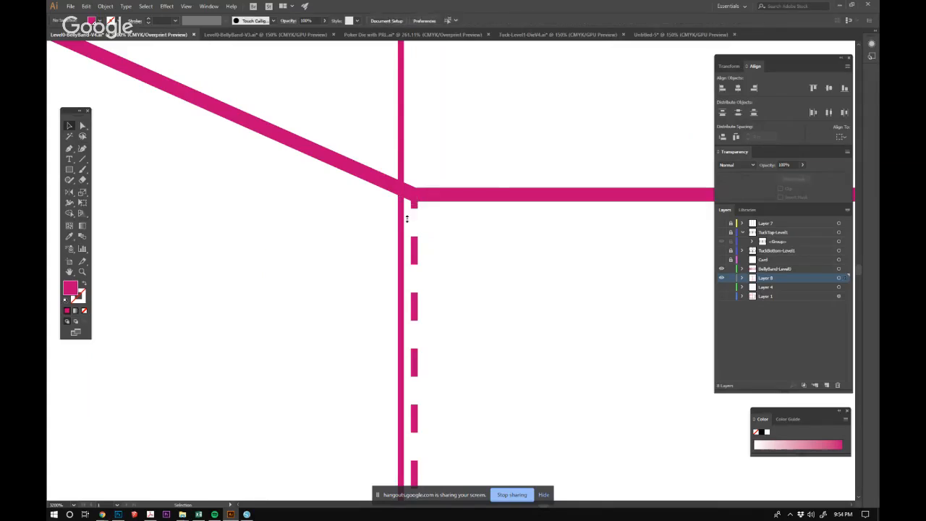
Delete both card outlines from over the belly band's FRONT and BACK panels.
{"action": "left_click", "coordinate": [377, 227], "text": "ctrl+alt"}
{"action": "left_click", "coordinate": [376, 226], "text": "ctrl+alt"}
{"action": "left_click", "coordinate": [376, 226], "text": "ctrl+alt"}
{"action": "left_click", "coordinate": [488, 315], "text": "ctrl+alt"}
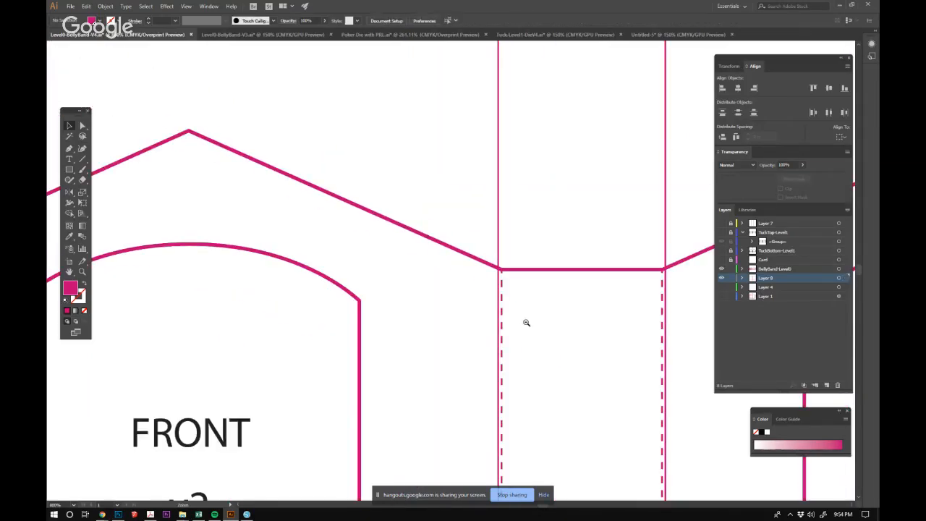
{"action": "left_click", "coordinate": [525, 321], "text": "ctrl+alt"}
{"action": "left_click", "coordinate": [470, 295], "text": "ctrl+alt"}
{"action": "left_click", "coordinate": [457, 295], "text": "ctrl+alt"}
{"action": "key", "text": "space"}
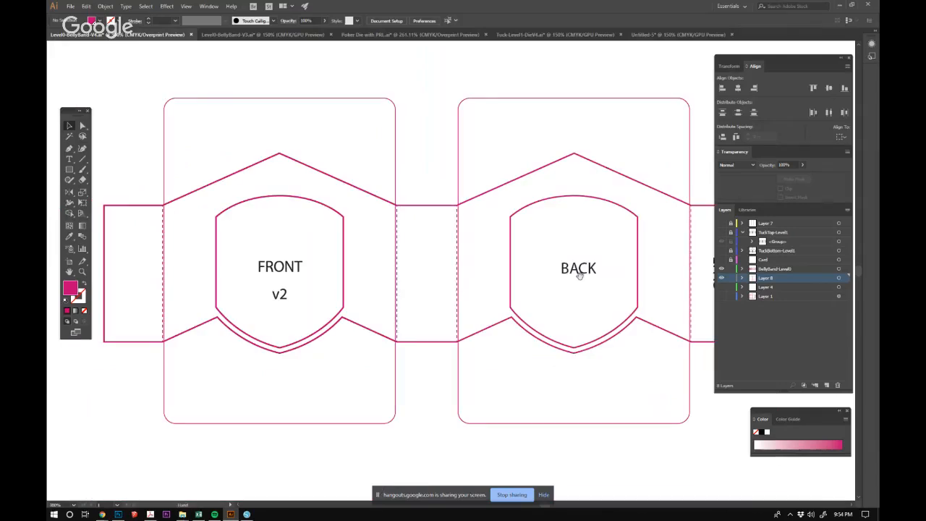
{"action": "left_click", "coordinate": [580, 275], "text": "ctrl+alt"}
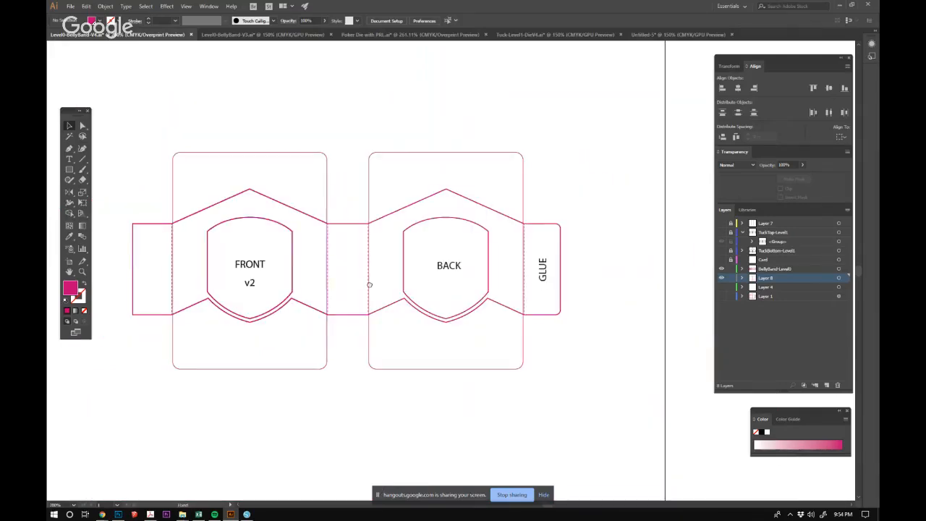
{"action": "left_click_drag", "start_coordinate": [342, 285], "coordinate": [380, 287]}
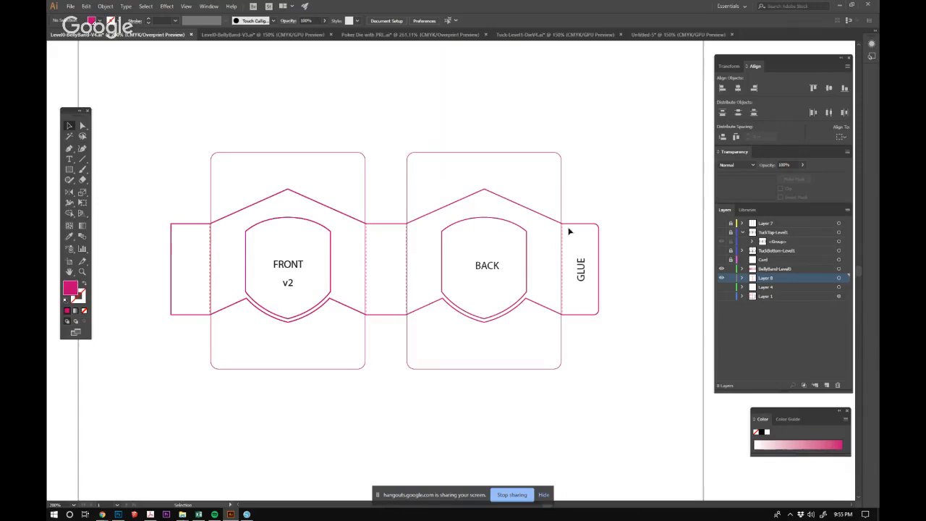
{"action": "left_click_drag", "start_coordinate": [335, 111], "coordinate": [475, 178]}
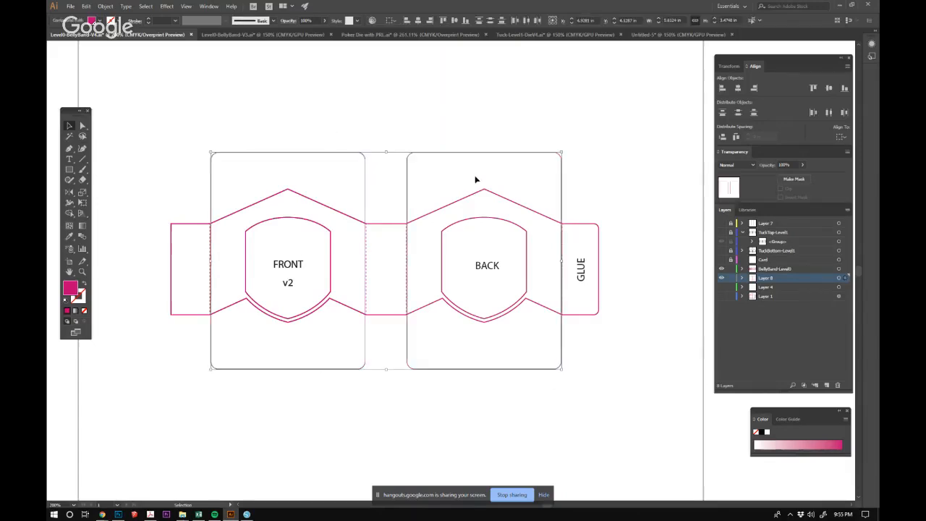
{"action": "key", "text": "Delete"}
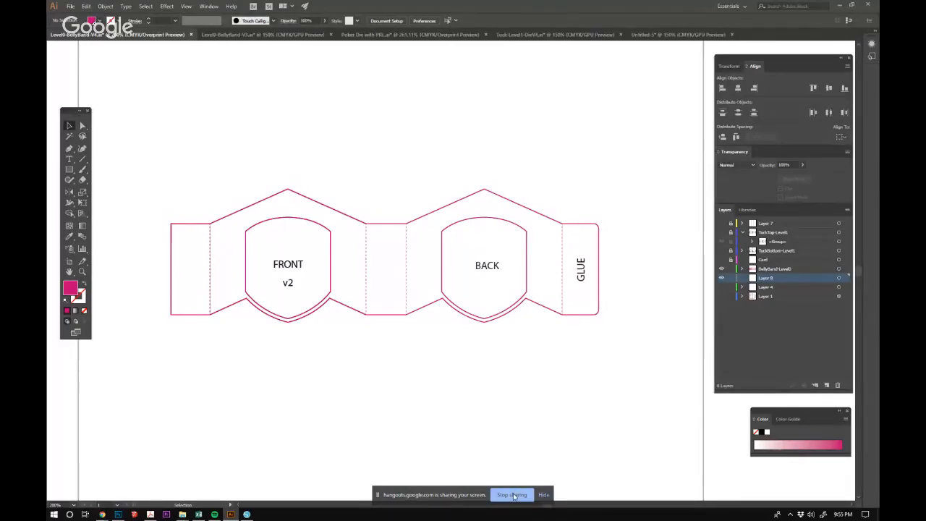
Compare the belly band with the tuck box template in Layer 1, and toggle the visibility of the TuckTop-Level1 and TuckBottom-Level1 layers.
{"action": "left_click", "coordinate": [513, 496]}
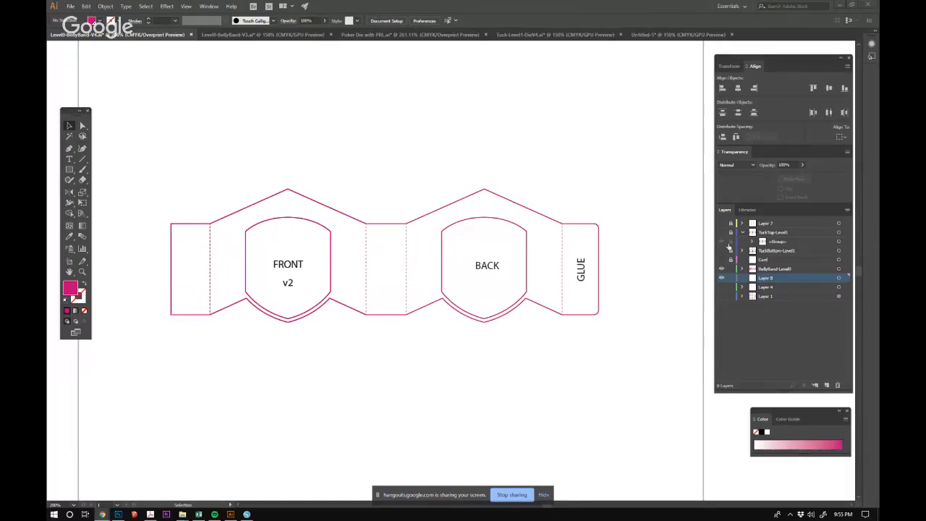
{"action": "left_click", "coordinate": [721, 296]}
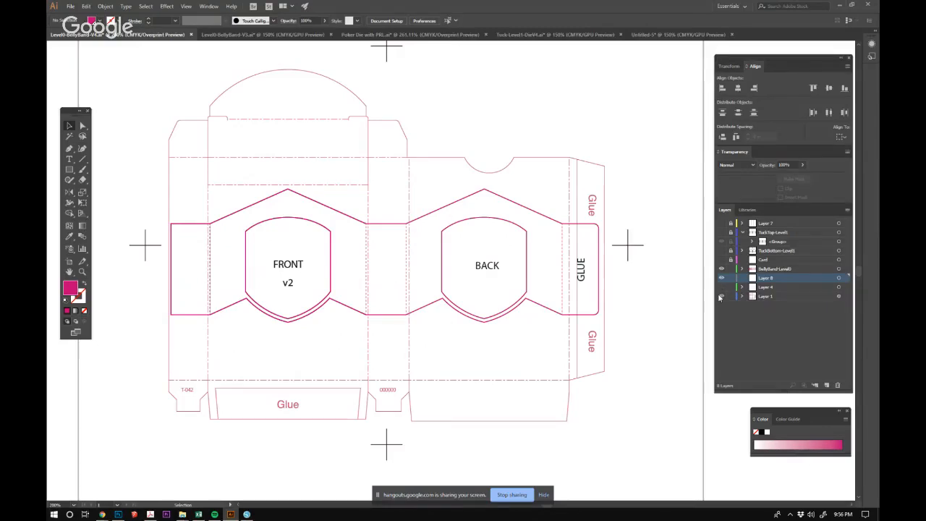
{"action": "left_click_drag", "start_coordinate": [720, 297], "coordinate": [721, 280]}
{"action": "left_click", "coordinate": [720, 235]}
{"action": "left_click", "coordinate": [720, 235]}
{"action": "left_click", "coordinate": [721, 251]}
{"action": "left_click", "coordinate": [721, 251]}
Switch to the Tuck-Level1-DieV4 document and restore the dashed fold lines on both tuck box pieces.
{"action": "left_click", "coordinate": [550, 35]}
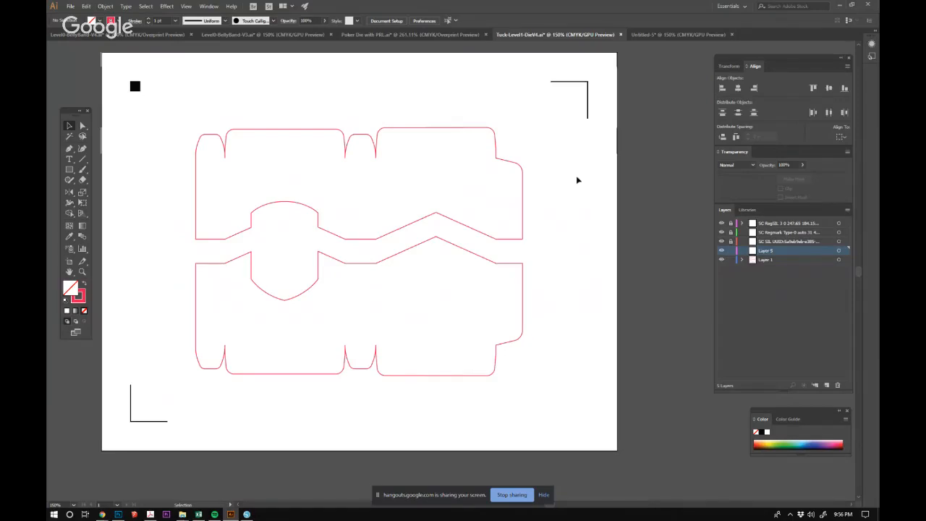
{"action": "key", "text": "a"}
{"action": "key", "text": "ctrl+a"}
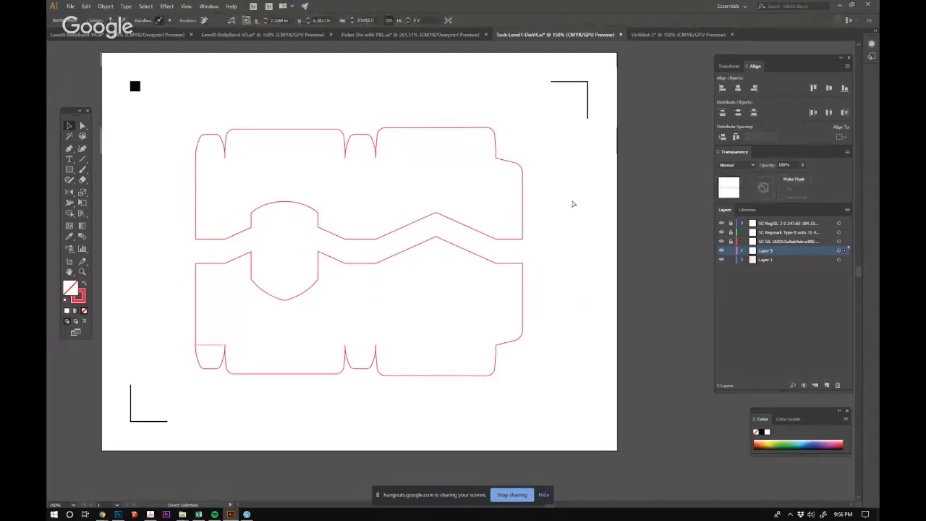
{"action": "left_click", "coordinate": [571, 204]}
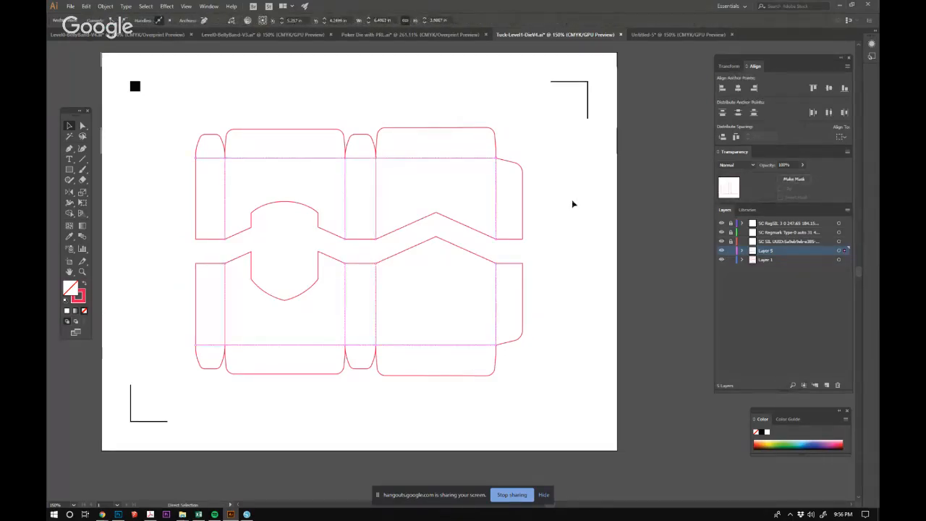
{"action": "left_click_drag", "start_coordinate": [357, 246], "coordinate": [467, 315]}
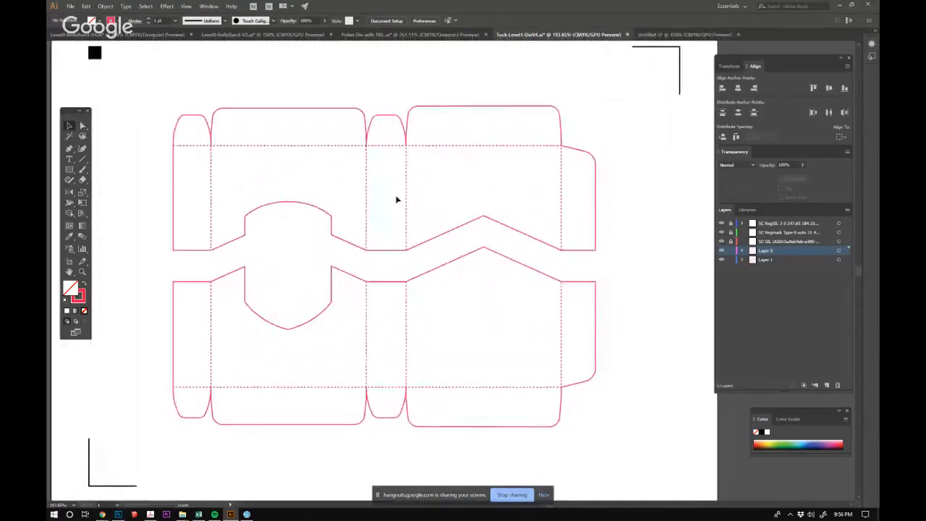
Select the upper tuck box piece together with its fold lines to inspect it, and clear the selection.
{"action": "left_click_drag", "start_coordinate": [170, 89], "coordinate": [629, 244]}
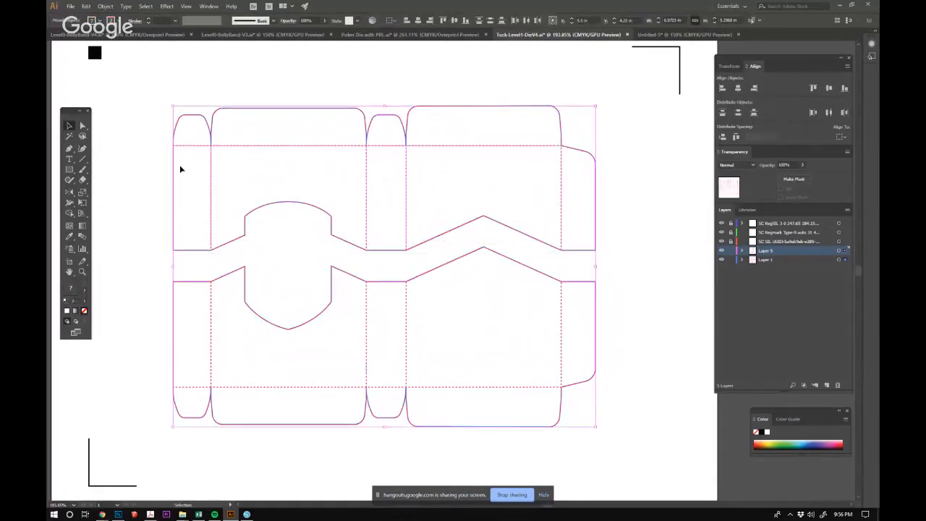
{"action": "left_click_drag", "start_coordinate": [158, 85], "coordinate": [639, 252]}
{"action": "key", "text": "ctrl"}
{"action": "left_click_drag", "start_coordinate": [268, 76], "coordinate": [638, 247]}
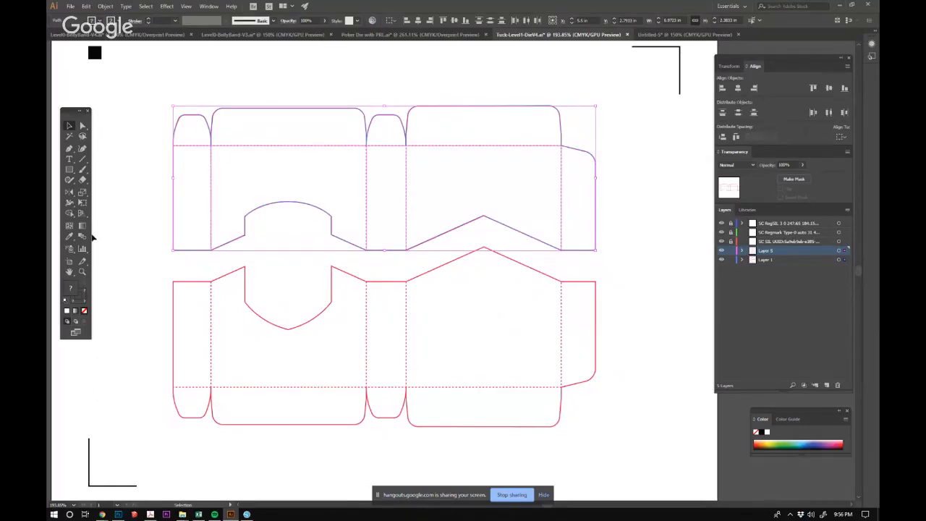
{"action": "left_click", "coordinate": [212, 112]}
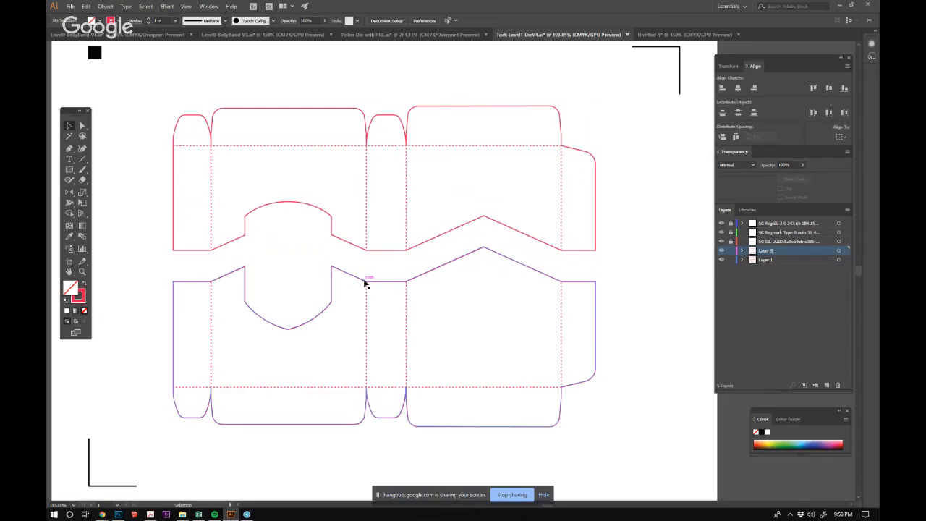
{"action": "left_click", "coordinate": [516, 495]}
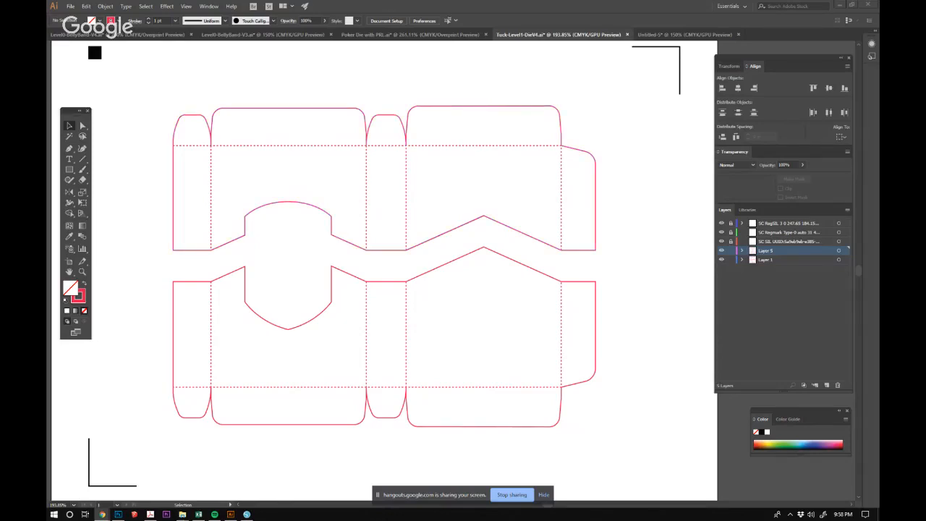
{"action": "left_click", "coordinate": [519, 498]}
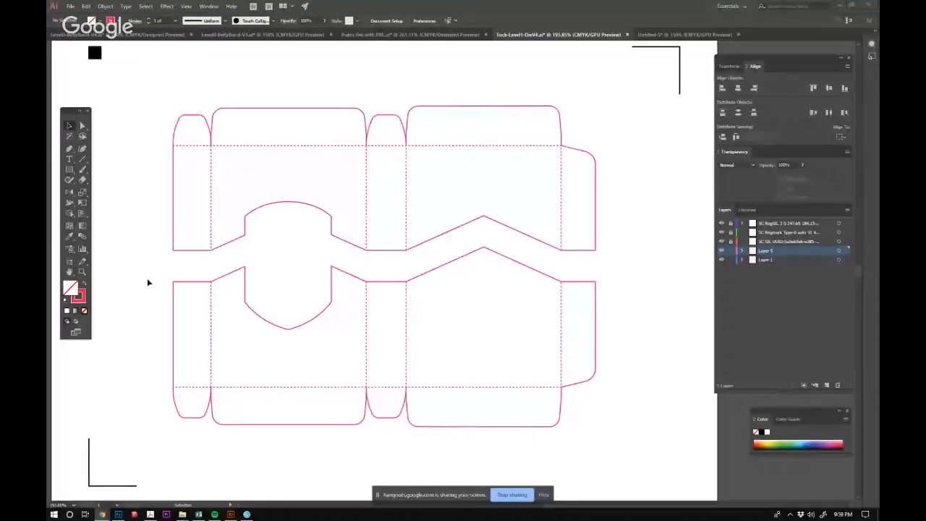
{"action": "left_click_drag", "start_coordinate": [162, 271], "coordinate": [647, 439]}
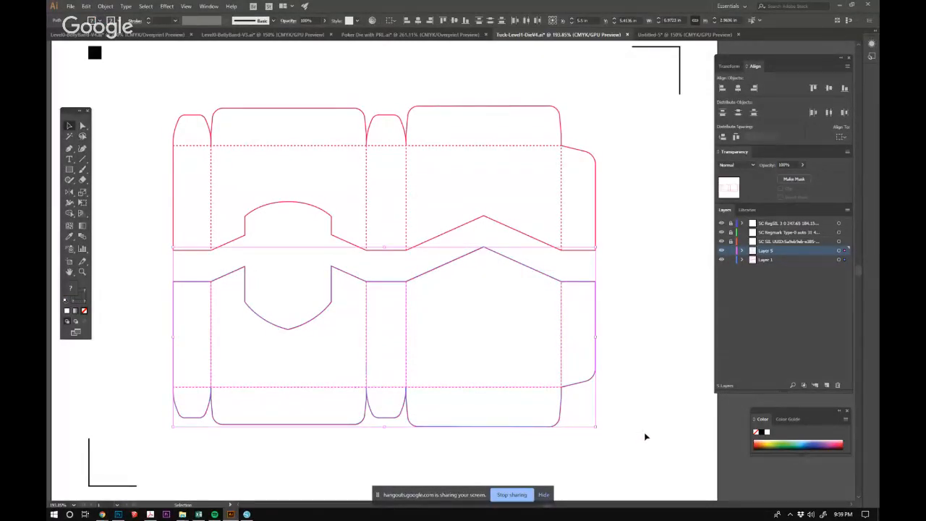
{"action": "left_click", "coordinate": [525, 45]}
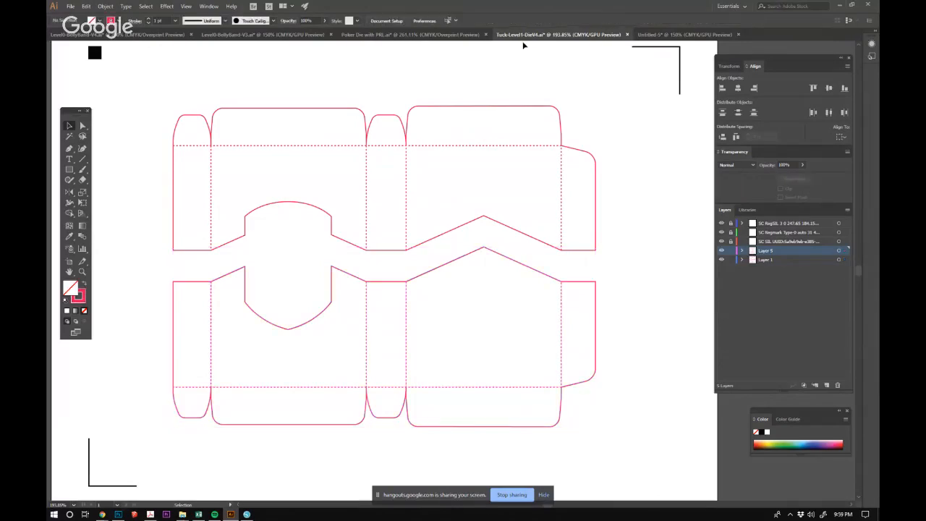
Create a new landscape Letter document measuring 11 x 8.5 inches in CMYK color.
{"action": "left_click", "coordinate": [70, 7]}
{"action": "left_click", "coordinate": [85, 16]}
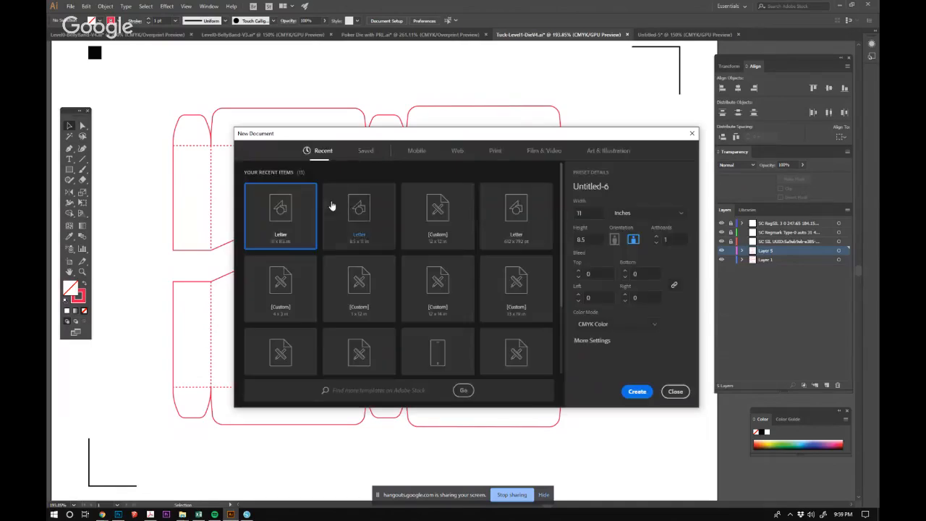
{"action": "left_click", "coordinate": [637, 392]}
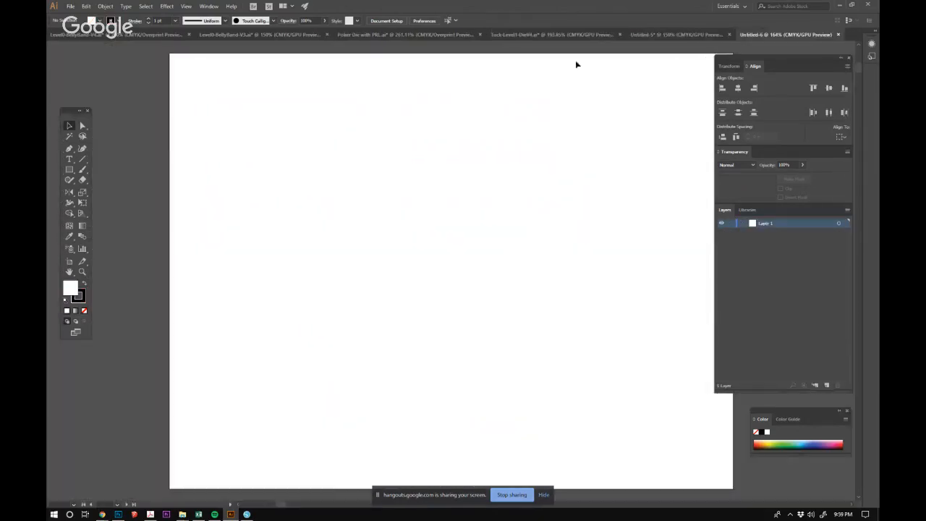
Copy both tuck box pieces with their fold lines from Tuck-Level1-DieV4 into the new Untitled-6 document.
{"action": "left_click", "coordinate": [660, 34]}
{"action": "left_click", "coordinate": [553, 34]}
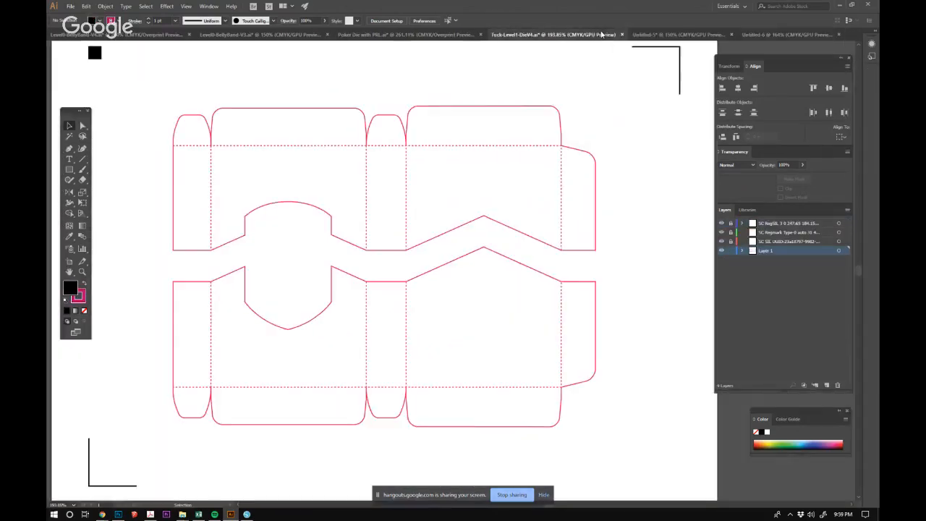
{"action": "left_click_drag", "start_coordinate": [139, 67], "coordinate": [625, 459]}
{"action": "key", "text": "a"}
{"action": "left_click", "coordinate": [663, 369]}
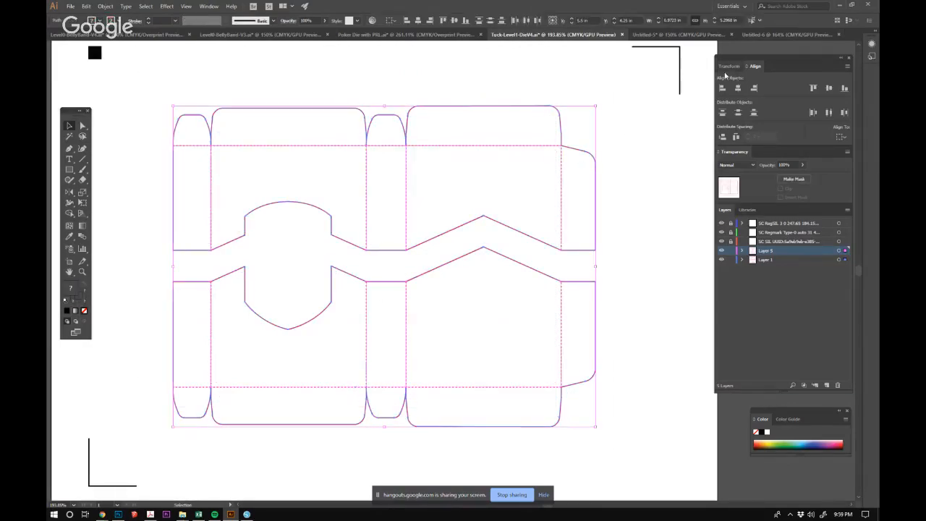
{"action": "left_click", "coordinate": [758, 36]}
{"action": "key", "text": "ctrl+v"}
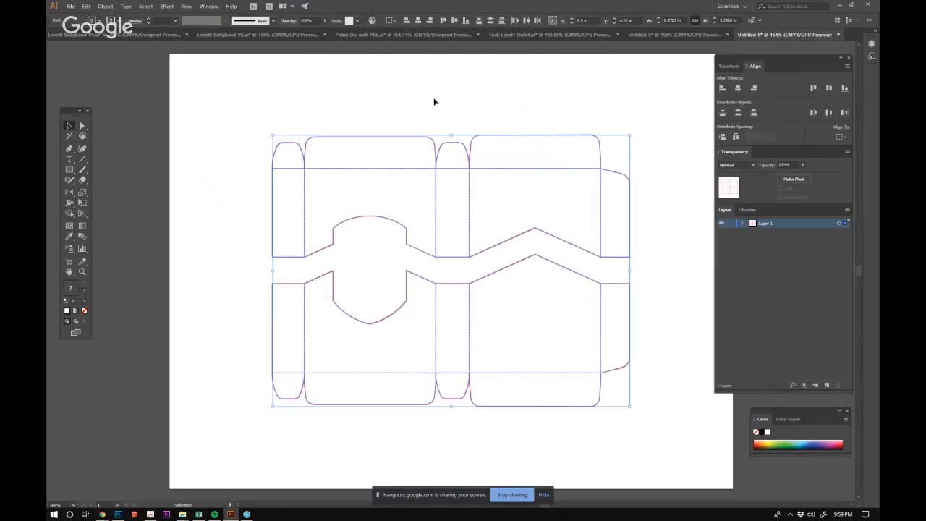
Move the lower tuck box piece up to the upper piece, leaving a narrow even gap between their cut edges, and inspect the gap.
{"action": "left_click", "coordinate": [434, 102]}
{"action": "key", "text": "space"}
{"action": "left_click_drag", "start_coordinate": [464, 319], "coordinate": [353, 226]}
{"action": "key", "text": "space"}
{"action": "left_click_drag", "start_coordinate": [144, 194], "coordinate": [613, 389]}
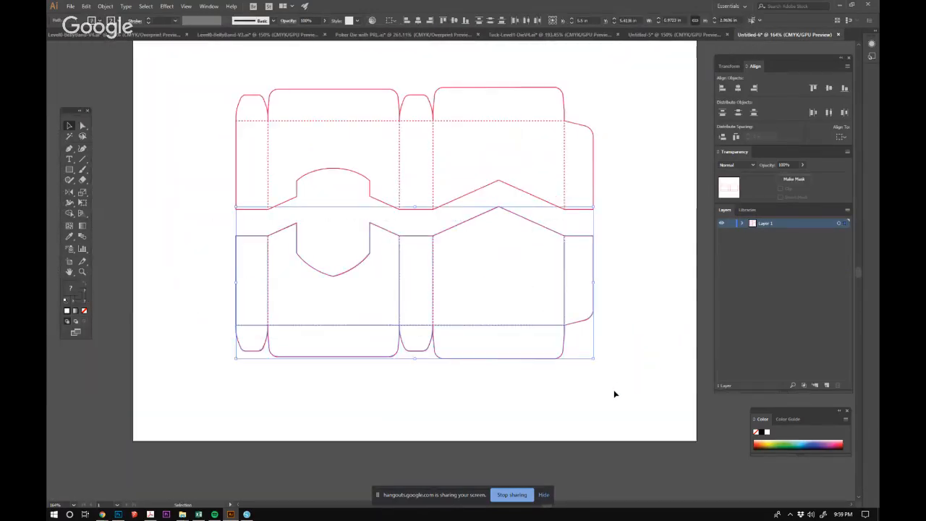
{"action": "key", "text": "shift+Up"}
{"action": "key", "text": "shift+Up"}
{"action": "key", "text": "shift+Up"}
{"action": "key", "text": "shift+Up"}
{"action": "key", "text": "Down"}
{"action": "key", "text": "Down"}
{"action": "key", "text": "Down"}
{"action": "key", "text": "Down"}
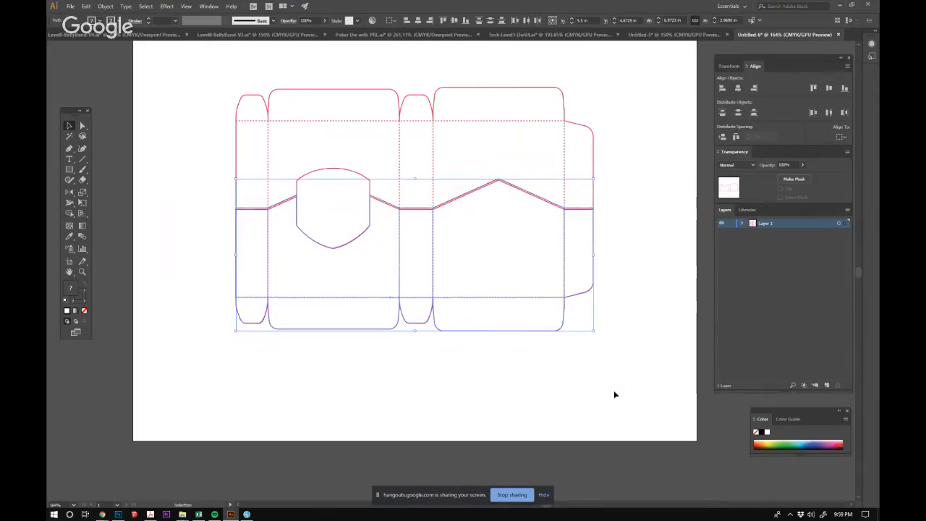
{"action": "key", "text": "Down"}
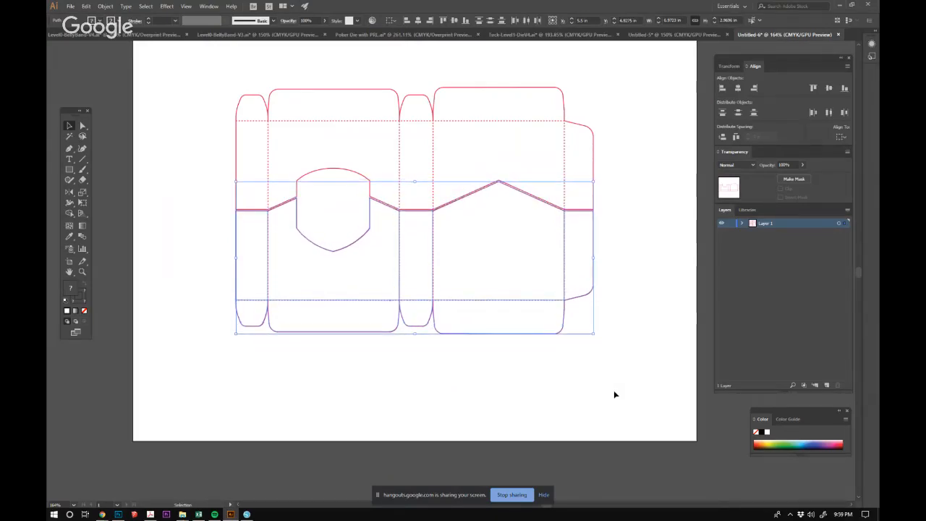
{"action": "left_click", "coordinate": [278, 194]}
{"action": "left_click_drag", "start_coordinate": [293, 215], "coordinate": [541, 379]}
{"action": "left_click_drag", "start_coordinate": [302, 123], "coordinate": [608, 296]}
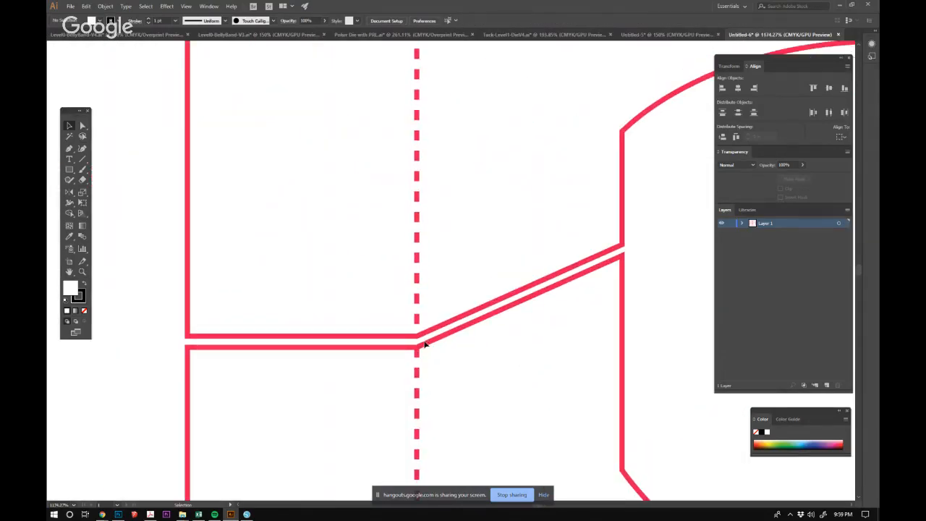
{"action": "left_click_drag", "start_coordinate": [496, 330], "coordinate": [326, 268]}
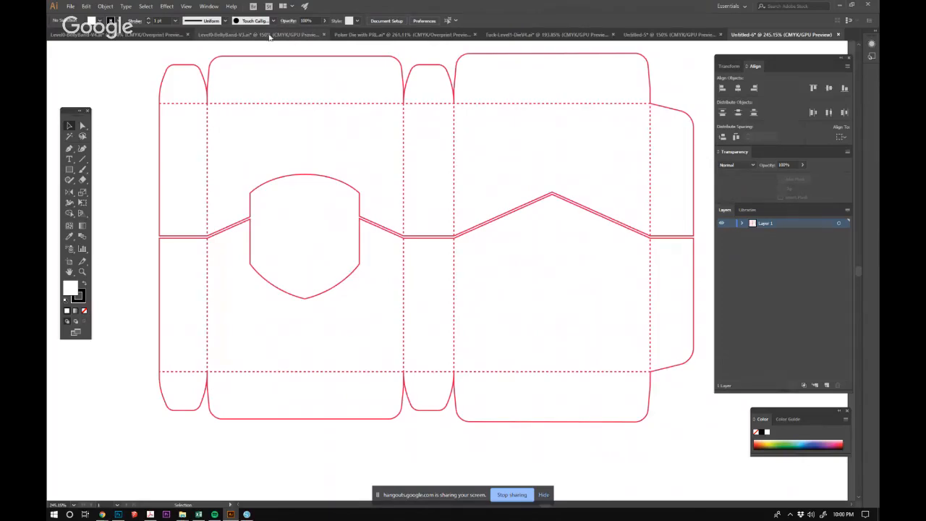
Copy the FRONT shield outline from Level0-BellyBand-V3 into Untitled-6 and position it over the tuck box's shield-shaped cut-out.
{"action": "left_click", "coordinate": [232, 35]}
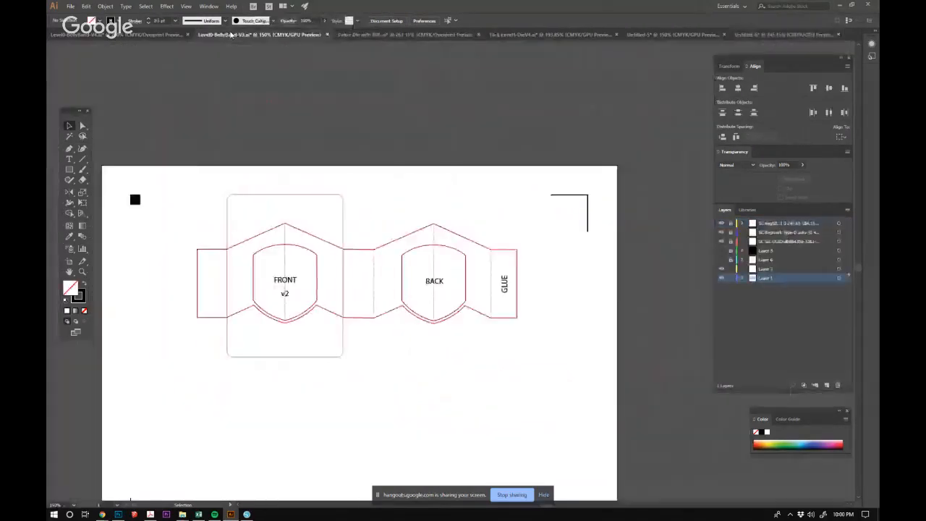
{"action": "left_click", "coordinate": [316, 292]}
{"action": "double_click", "coordinate": [316, 292]}
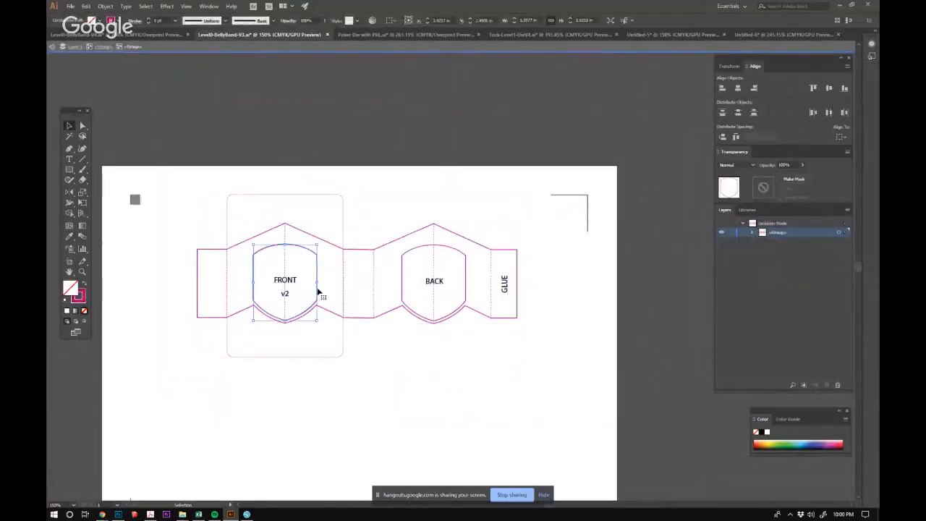
{"action": "left_click", "coordinate": [755, 36]}
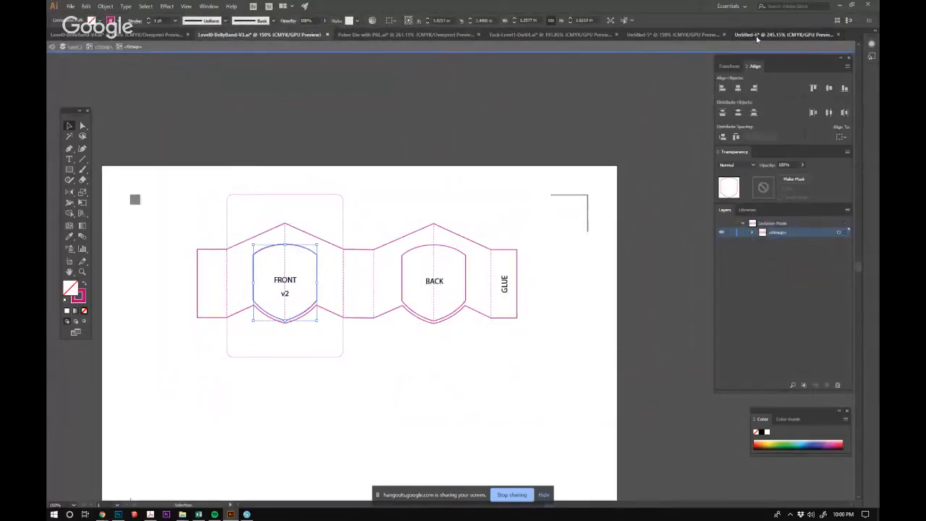
{"action": "key", "text": "ctrl+v"}
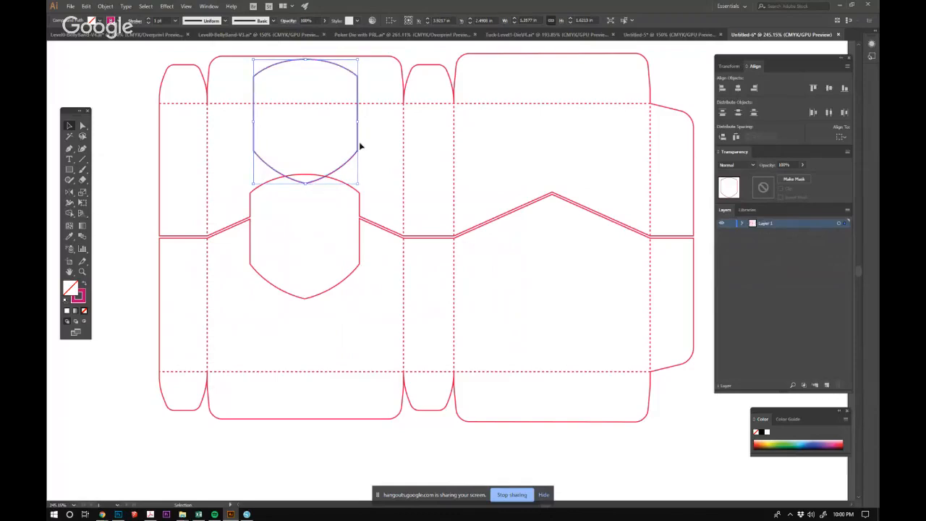
{"action": "left_click_drag", "start_coordinate": [358, 147], "coordinate": [358, 263]}
{"action": "key", "text": "Up"}
{"action": "key", "text": "Up"}
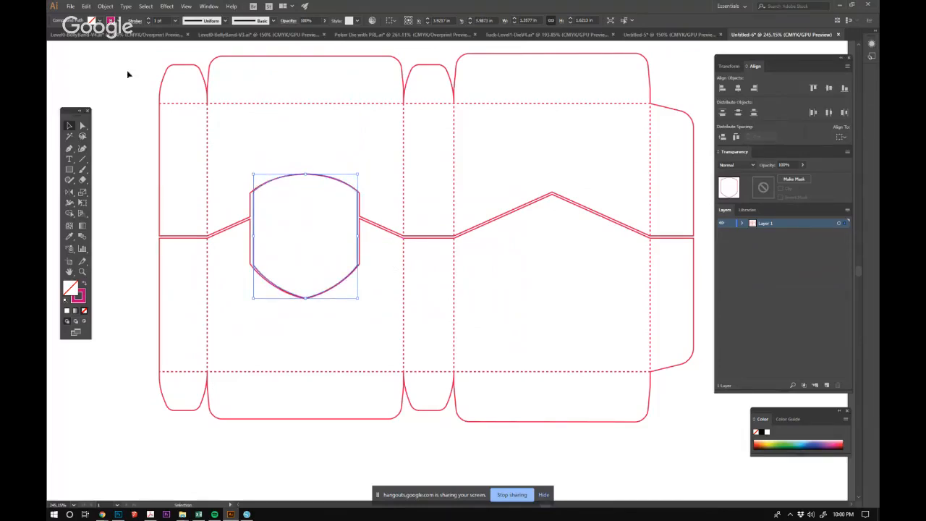
Set the pasted shield outline's stroke weight to 26 pt.
{"action": "left_click", "coordinate": [149, 20]}
{"action": "left_click", "coordinate": [149, 20]}
{"action": "left_click", "coordinate": [149, 20]}
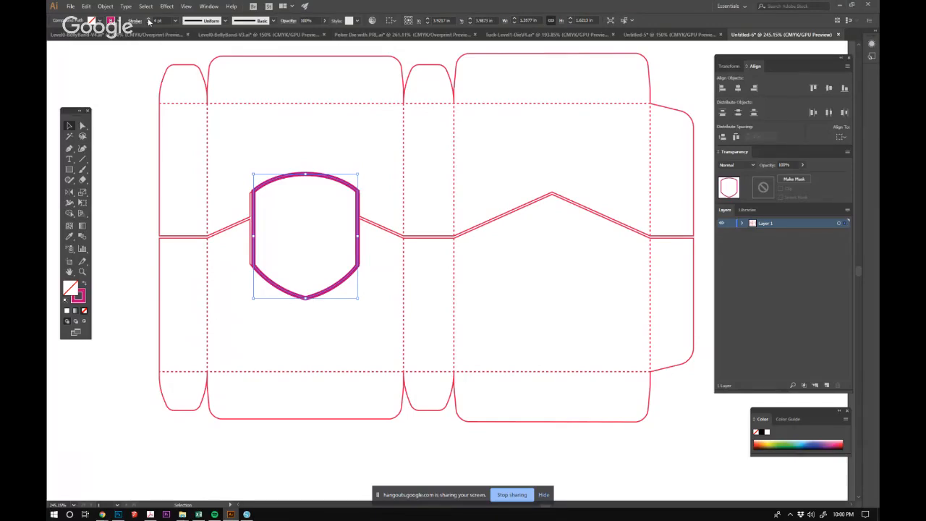
{"action": "left_click", "coordinate": [149, 21]}
{"action": "left_click", "coordinate": [149, 21]}
{"action": "left_click", "coordinate": [149, 21]}
{"action": "left_click", "coordinate": [149, 21]}
{"action": "left_click", "coordinate": [149, 20]}
{"action": "left_click", "coordinate": [149, 21]}
{"action": "left_click", "coordinate": [149, 21]}
{"action": "left_click", "coordinate": [149, 21]}
{"action": "left_click", "coordinate": [149, 21]}
{"action": "left_click", "coordinate": [149, 21]}
{"action": "left_click", "coordinate": [149, 21]}
{"action": "left_click", "coordinate": [149, 21]}
{"action": "left_click", "coordinate": [149, 21]}
{"action": "left_click", "coordinate": [149, 21]}
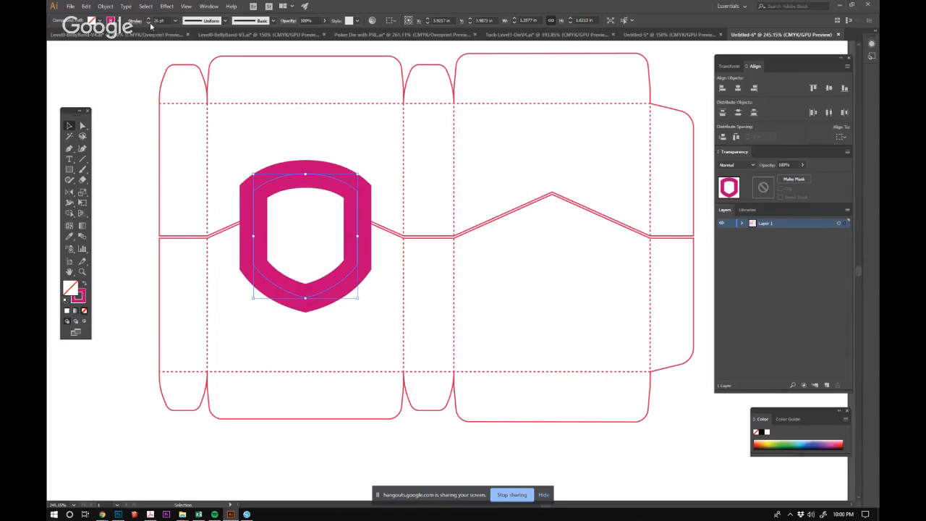
Convert the shield's thick stroke to outlines with Outline Stroke and delete its inner contour.
{"action": "left_click", "coordinate": [106, 7]}
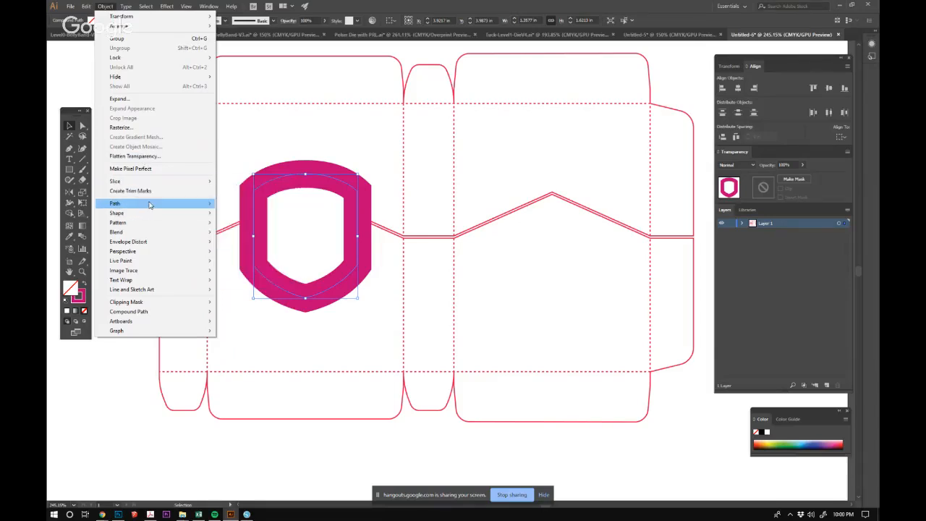
{"action": "mouse_move", "coordinate": [150, 204]}
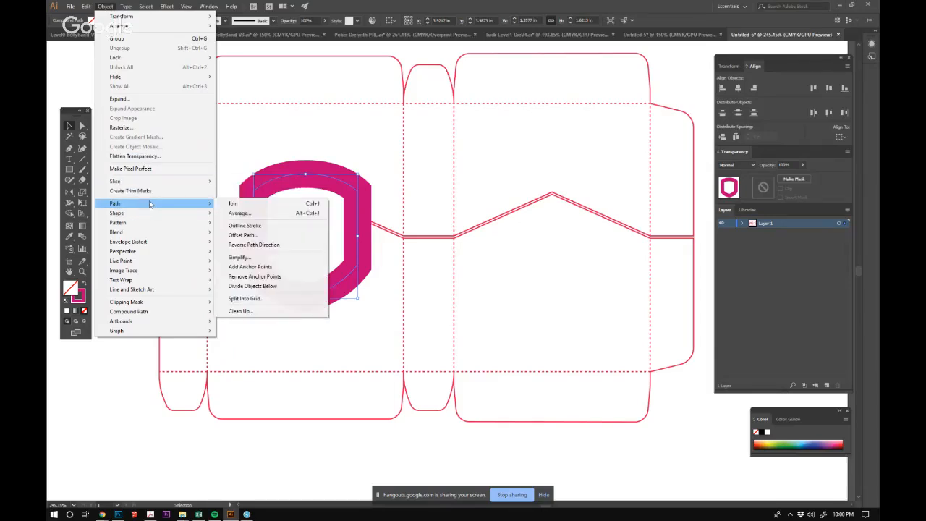
{"action": "left_click", "coordinate": [266, 227]}
{"action": "key", "text": "a"}
{"action": "left_click", "coordinate": [269, 198]}
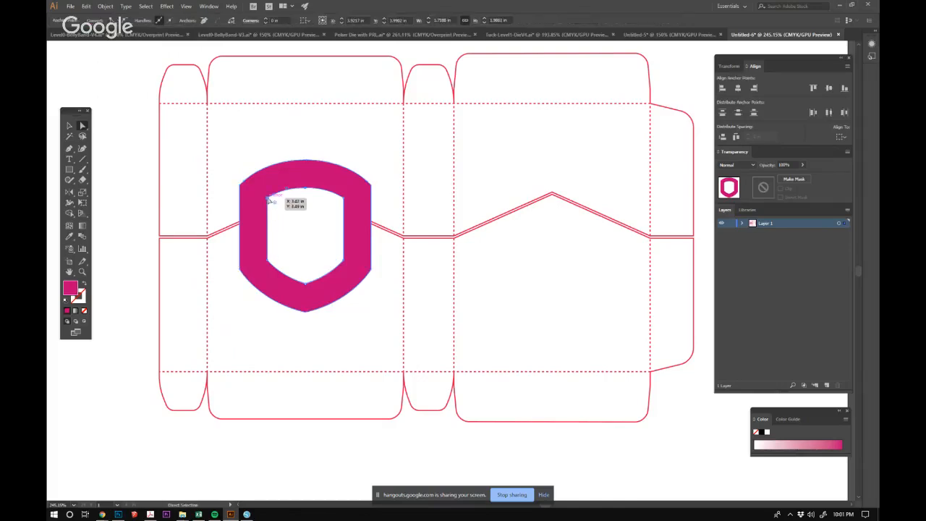
{"action": "key", "text": "Delete"}
{"action": "key", "text": "Delete"}
{"action": "left_click", "coordinate": [174, 149]}
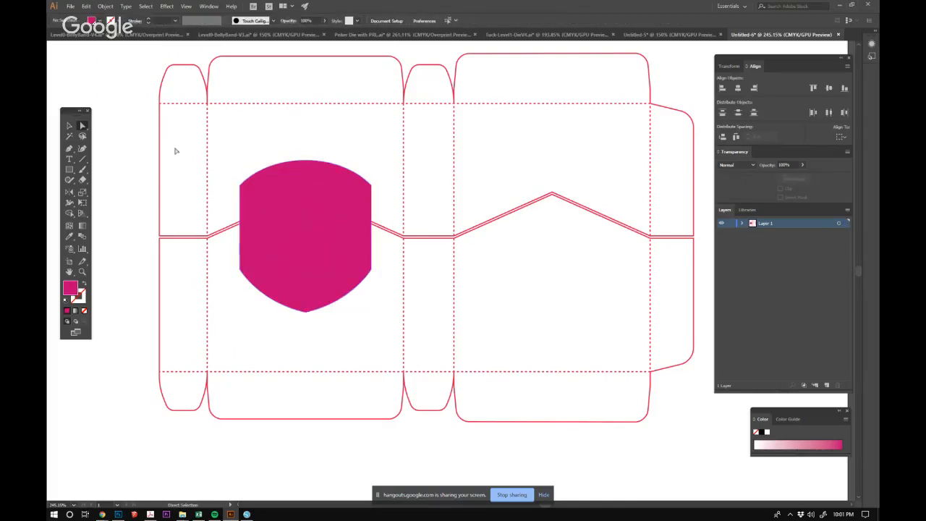
Swap the enlarged shield's fill and stroke to make it an unfilled outline, and clear the selection.
{"action": "left_click", "coordinate": [69, 126]}
{"action": "left_click", "coordinate": [331, 204]}
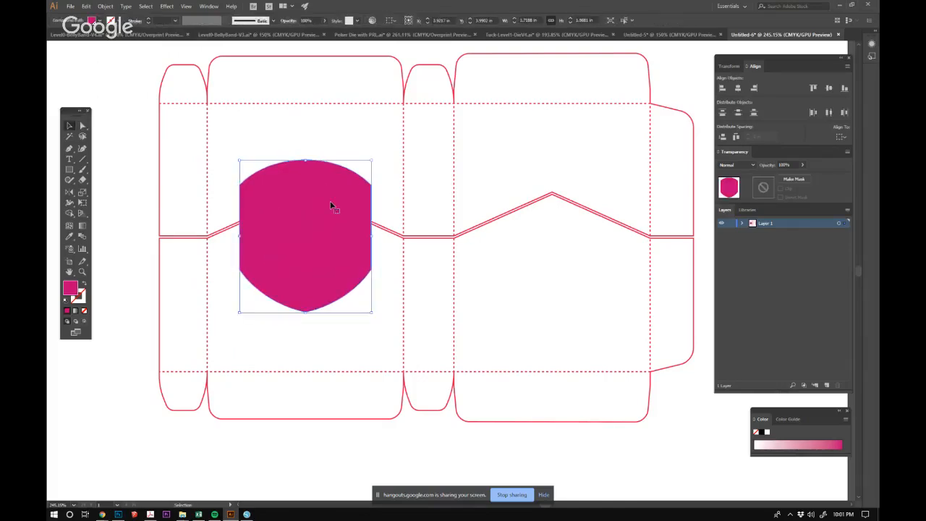
{"action": "left_click", "coordinate": [85, 285]}
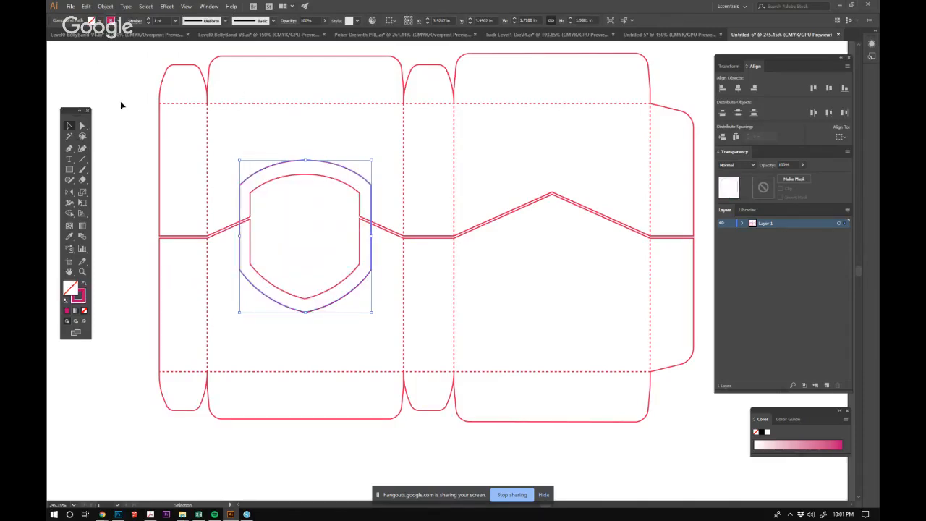
{"action": "left_click", "coordinate": [121, 104]}
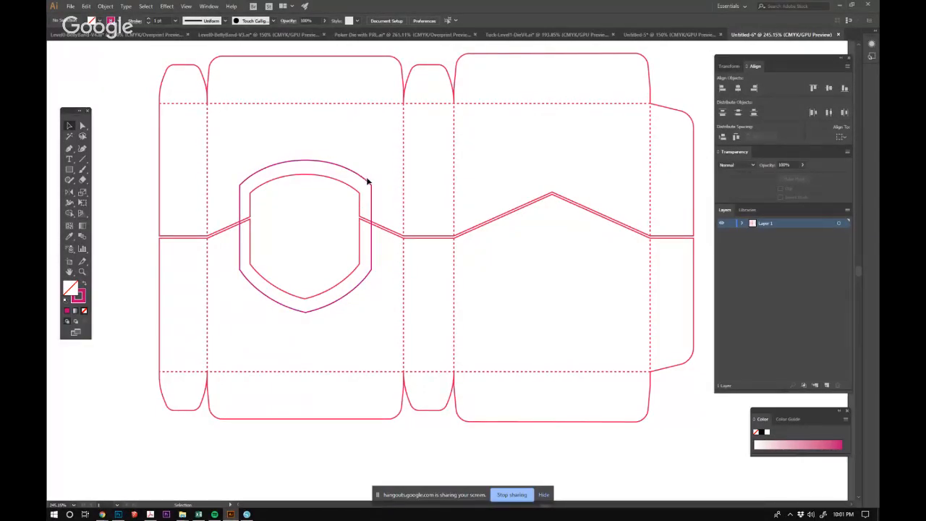
{"action": "left_click", "coordinate": [304, 161]}
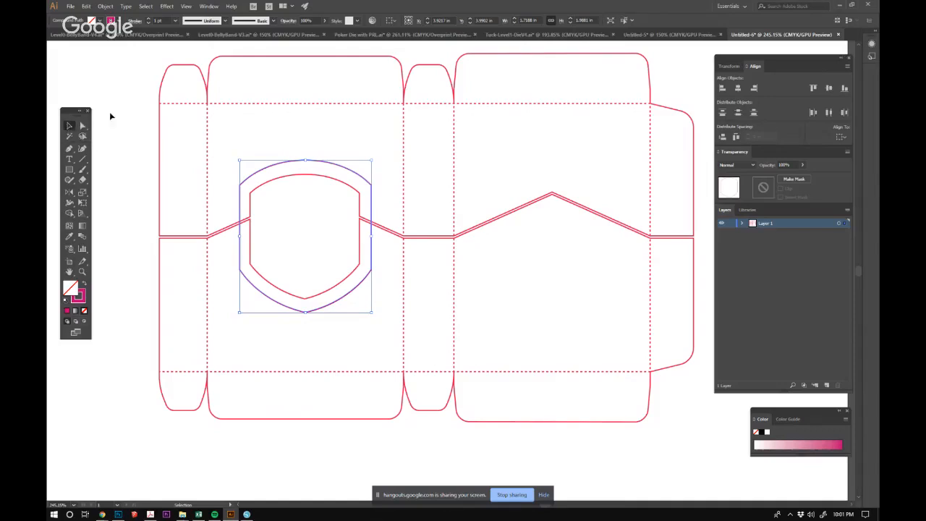
{"action": "key", "text": "ctrl+shift+a"}
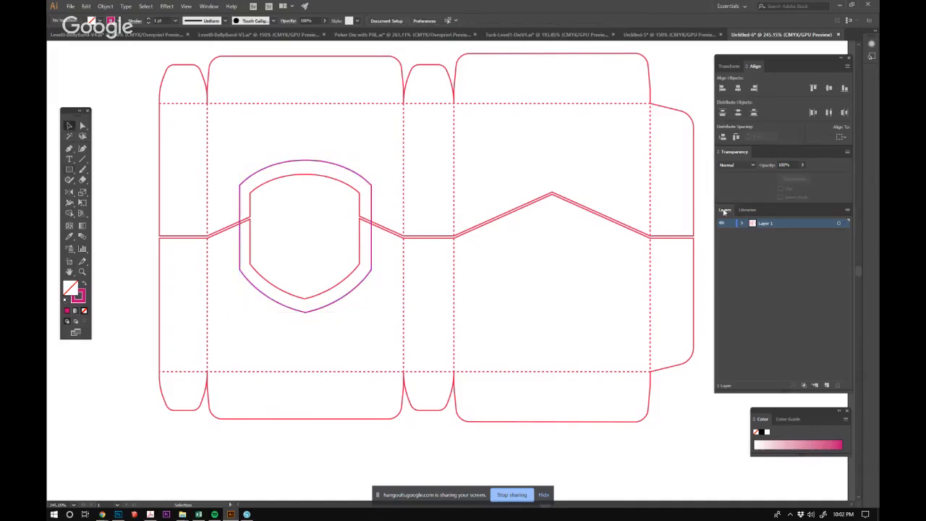
Show Layer 4 in Level0-BellyBand-V4, copy its diagonal guide lines across the front, side and back panels, and paste them into Untitled-6.
{"action": "left_click", "coordinate": [526, 35]}
{"action": "left_click", "coordinate": [401, 35]}
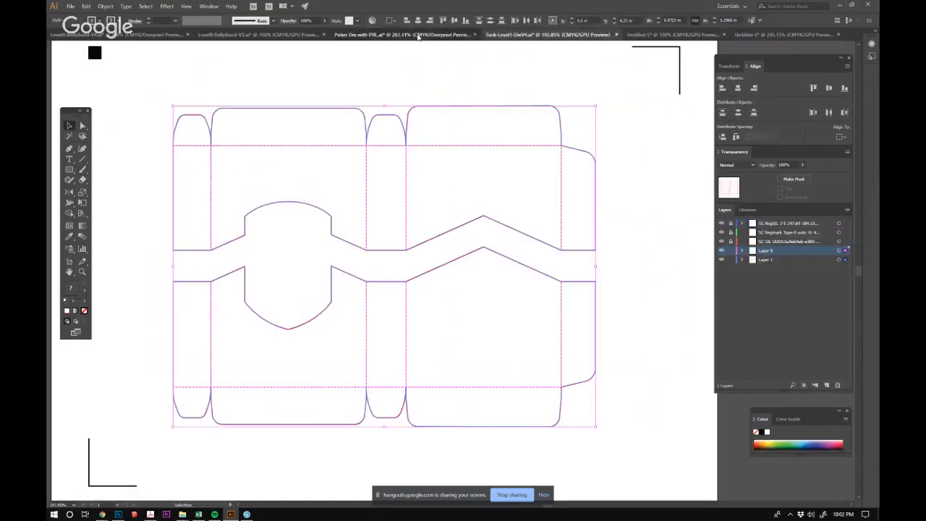
{"action": "left_click", "coordinate": [258, 35]}
{"action": "left_click", "coordinate": [165, 36]}
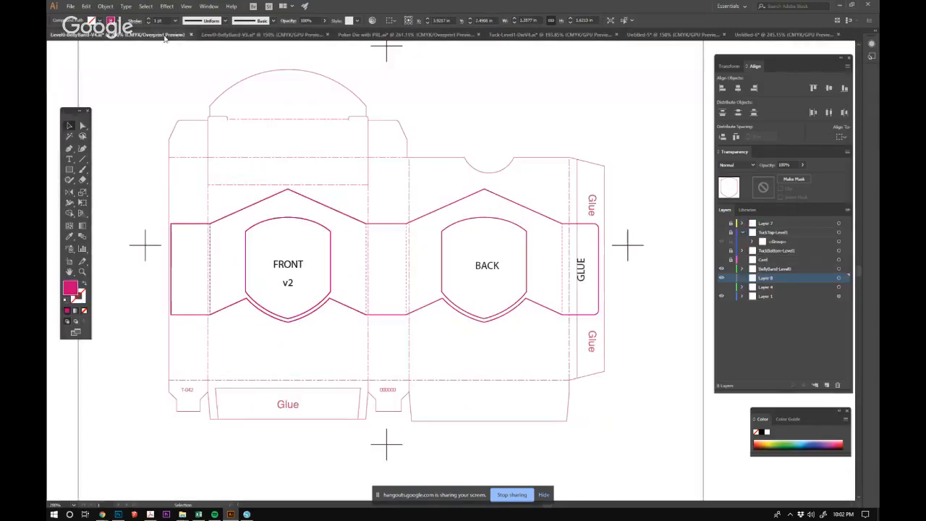
{"action": "left_click", "coordinate": [721, 288]}
{"action": "left_click", "coordinate": [341, 196]}
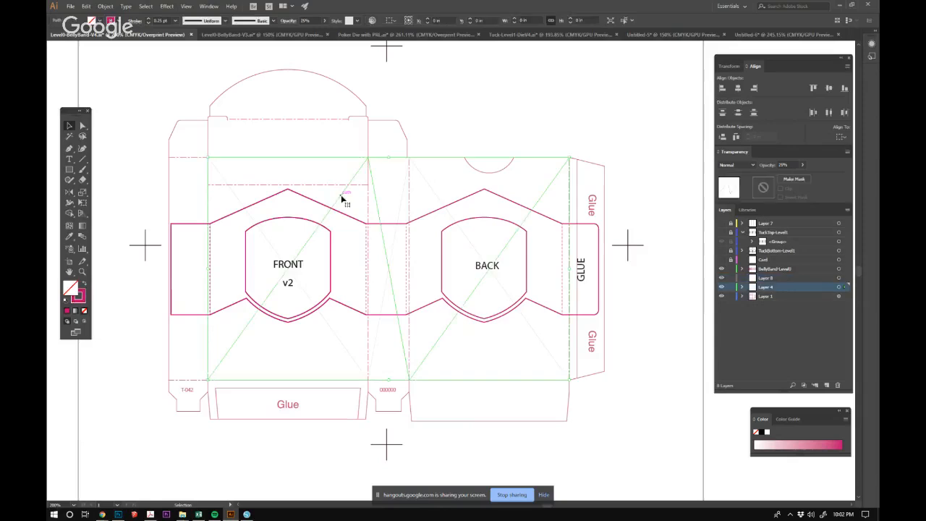
{"action": "left_click", "coordinate": [232, 194], "text": "shift"}
{"action": "key", "text": "ctrl+c"}
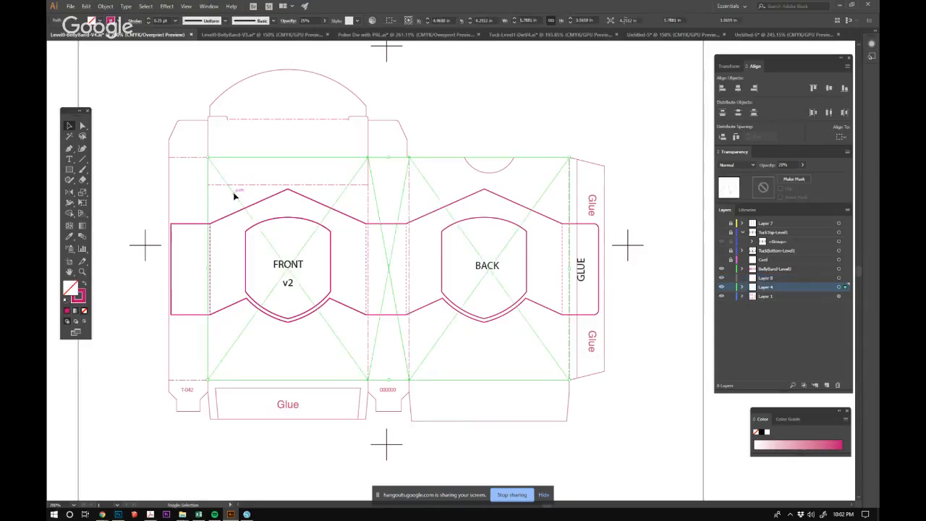
{"action": "left_click", "coordinate": [785, 35]}
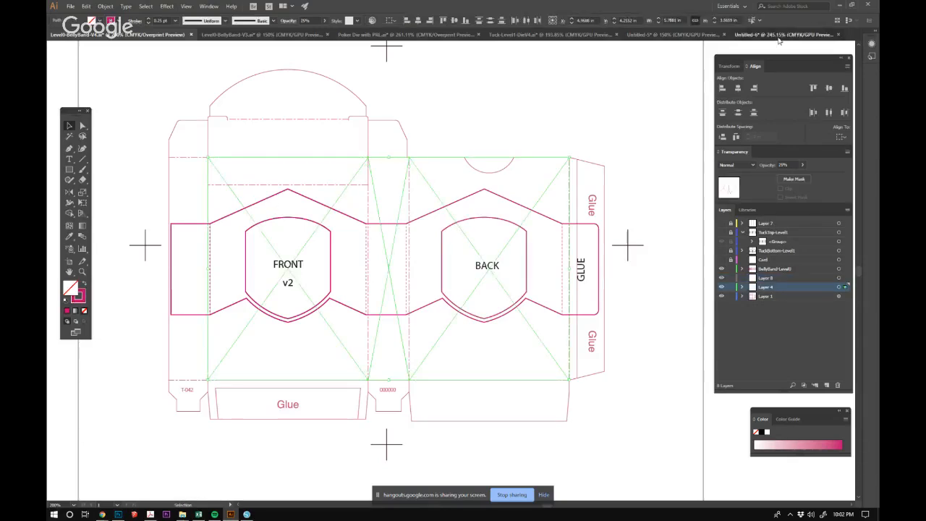
{"action": "key", "text": "ctrl+v"}
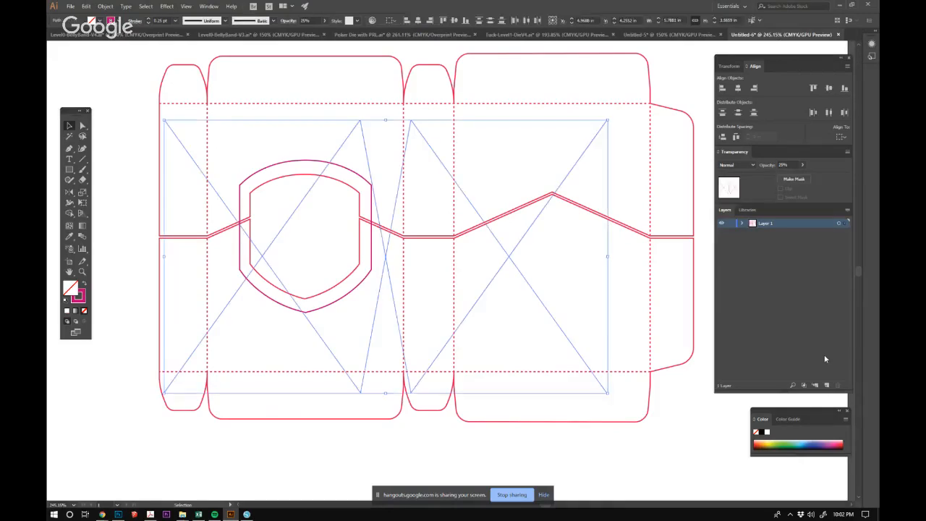
Align the pasted diagonal guides with the corners of the die line's front, side and back panels, and clear the selection.
{"action": "left_click_drag", "start_coordinate": [440, 155], "coordinate": [480, 144]}
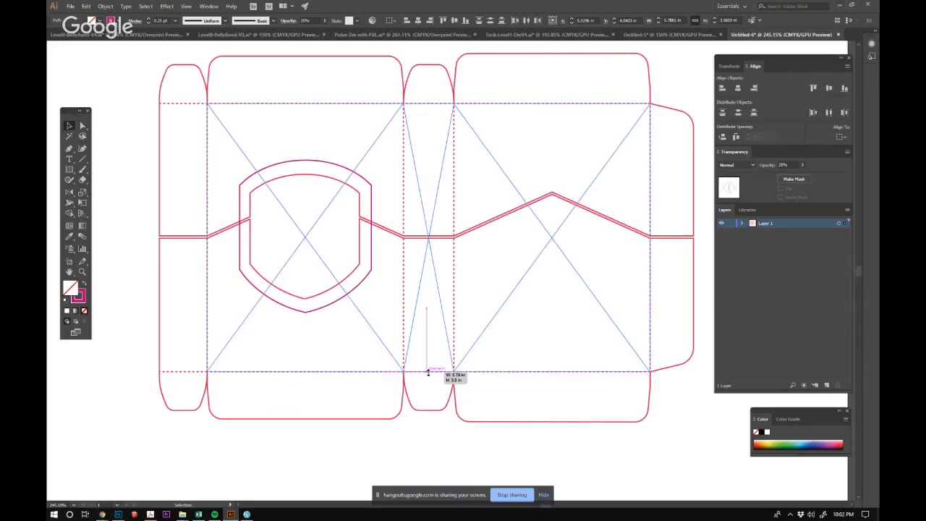
{"action": "left_click", "coordinate": [473, 452]}
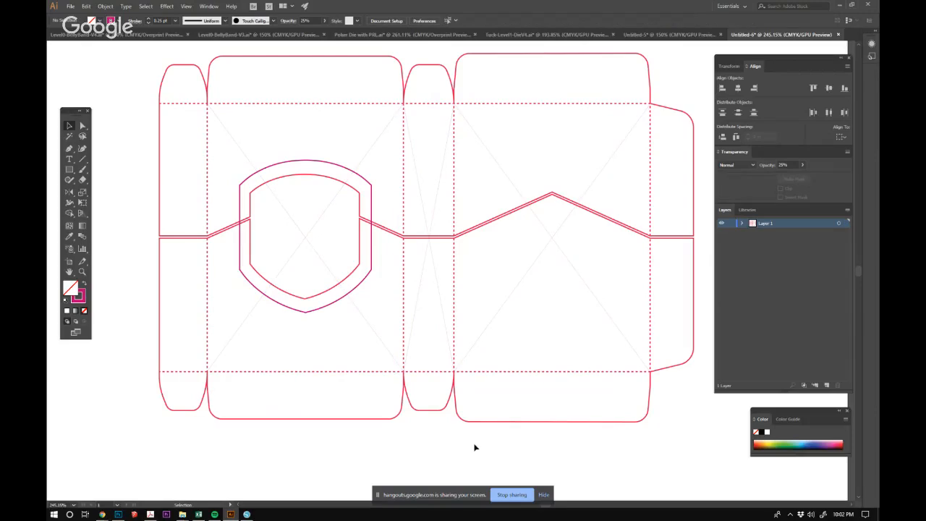
Draw a rectangle centered on the front panel's guide crossing, show the Info panel, and set its height to 1.5 in.
{"action": "left_click", "coordinate": [69, 170]}
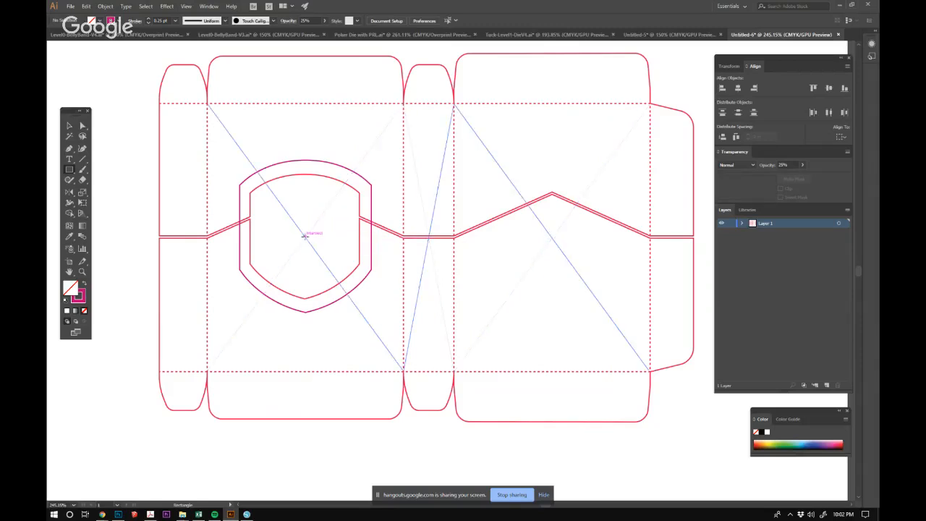
{"action": "mouse_move", "coordinate": [304, 237]}
{"action": "left_mouse_down"}
{"action": "mouse_move", "coordinate": [529, 279]}
{"action": "mouse_move", "coordinate": [620, 279]}
{"action": "mouse_move", "coordinate": [456, 246]}
{"action": "mouse_move", "coordinate": [419, 279]}
{"action": "mouse_move", "coordinate": [424, 294]}
{"action": "left_mouse_up"}
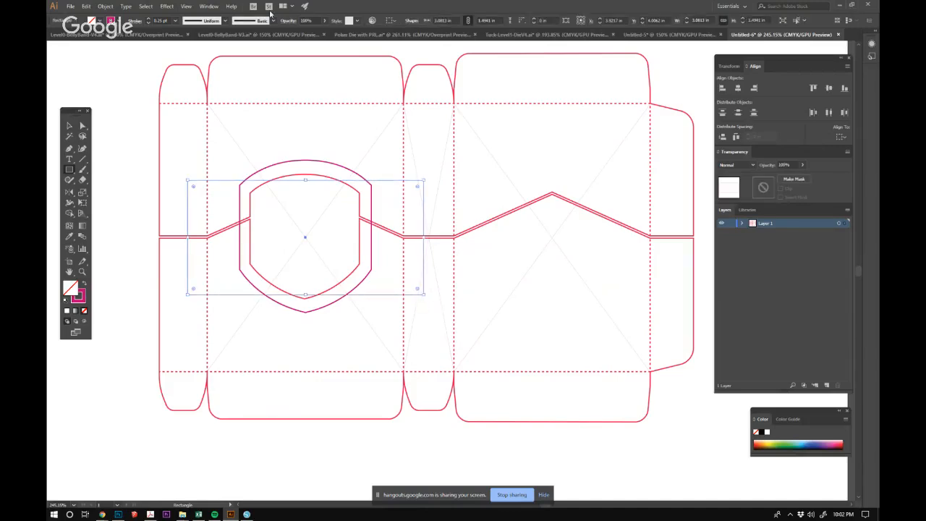
{"action": "left_click", "coordinate": [214, 8]}
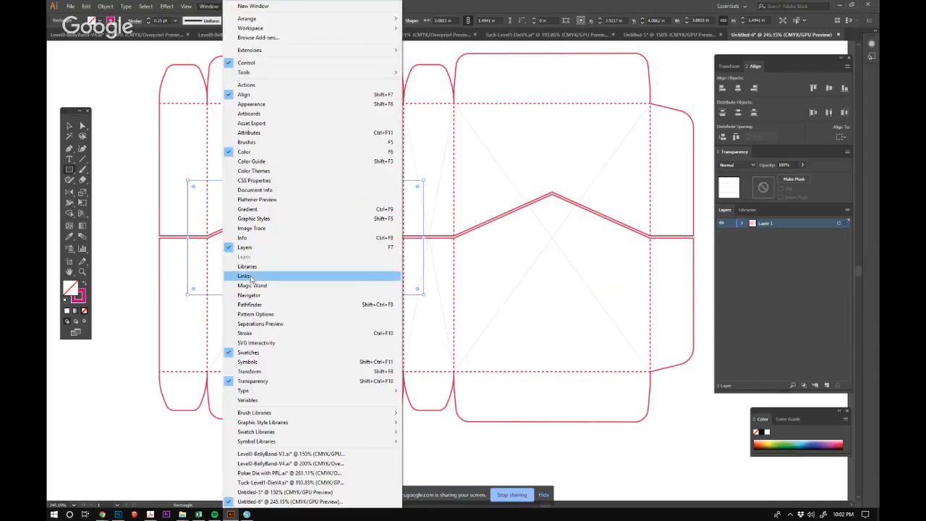
{"action": "left_click", "coordinate": [244, 237]}
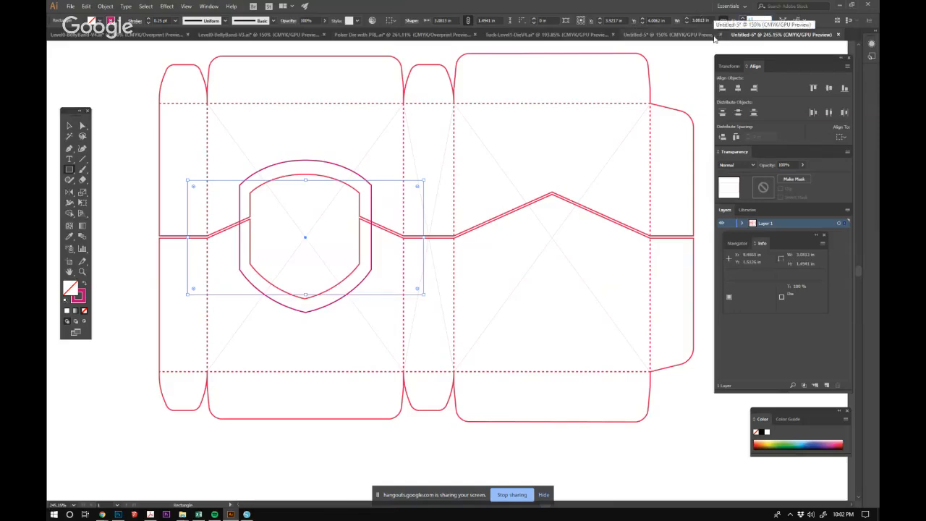
{"action": "key", "text": "Return"}
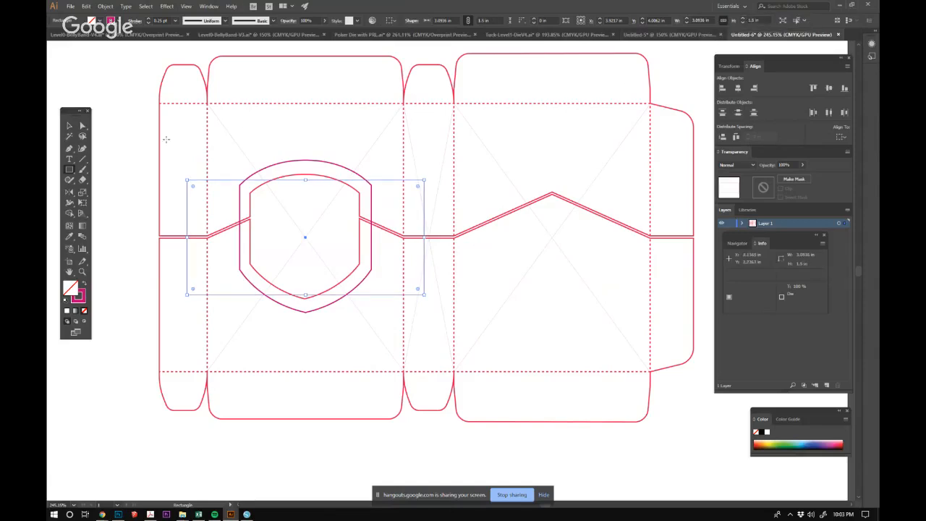
Resize the rectangle so both side edges land on the front panel's dashed fold lines.
{"action": "key", "text": "v"}
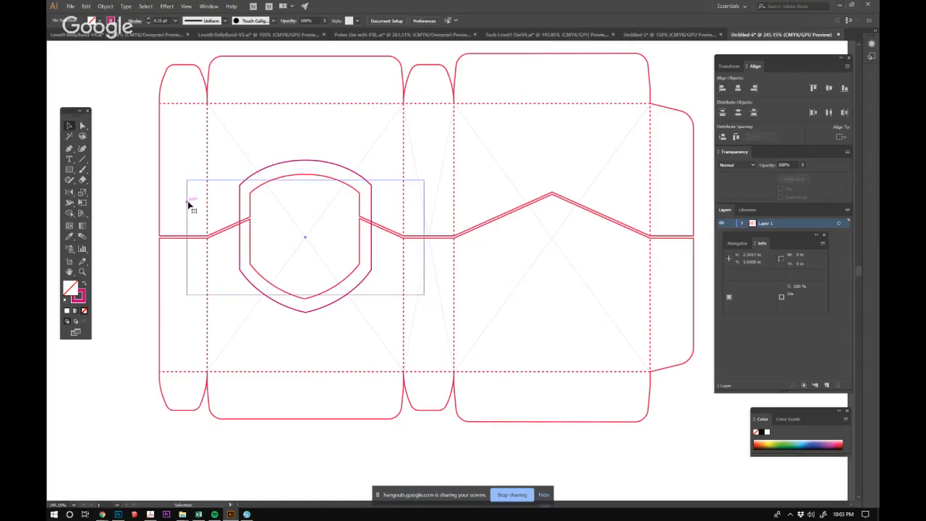
{"action": "left_click_drag", "start_coordinate": [192, 241], "coordinate": [207, 239]}
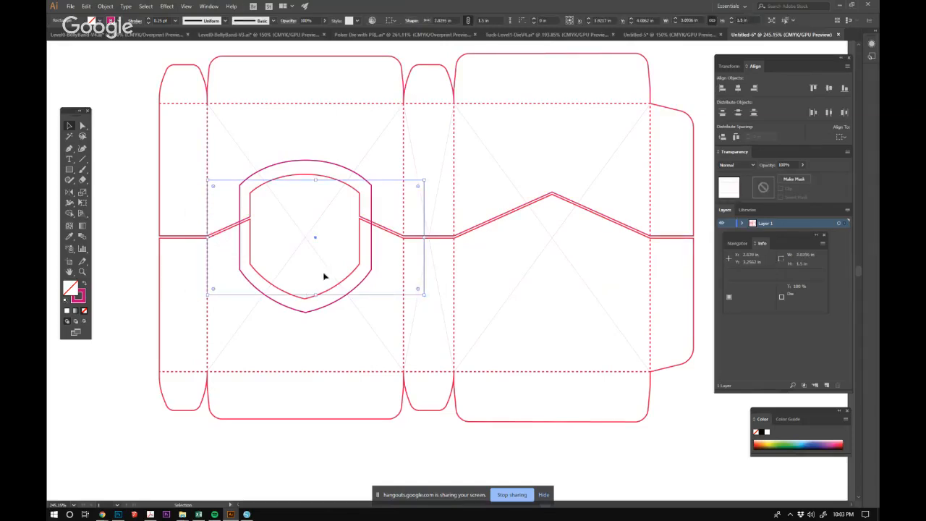
{"action": "left_click_drag", "start_coordinate": [423, 237], "coordinate": [403, 235]}
{"action": "left_click", "coordinate": [352, 445]}
Select the rectangle and the enlarged shield outline, and set their stroke color to green #00C120.
{"action": "key", "text": "ctrl+space"}
{"action": "left_click_drag", "start_coordinate": [393, 168], "coordinate": [456, 144]}
{"action": "left_click", "coordinate": [422, 145]}
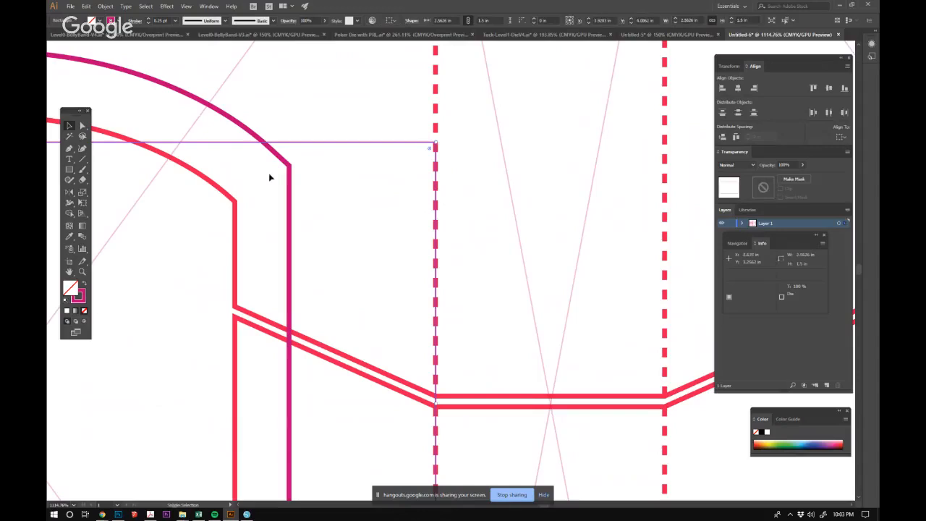
{"action": "left_click", "coordinate": [290, 167]}
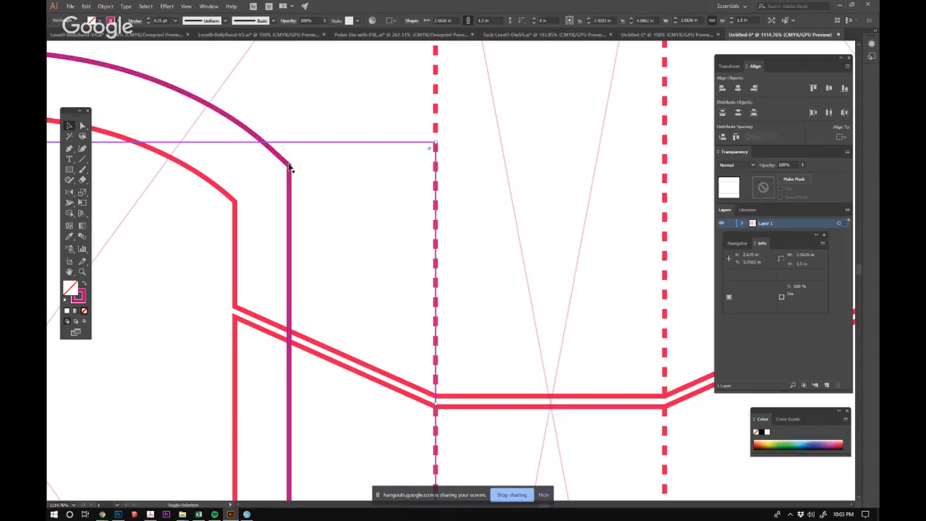
{"action": "double_click", "coordinate": [78, 295]}
{"action": "left_click", "coordinate": [464, 391]}
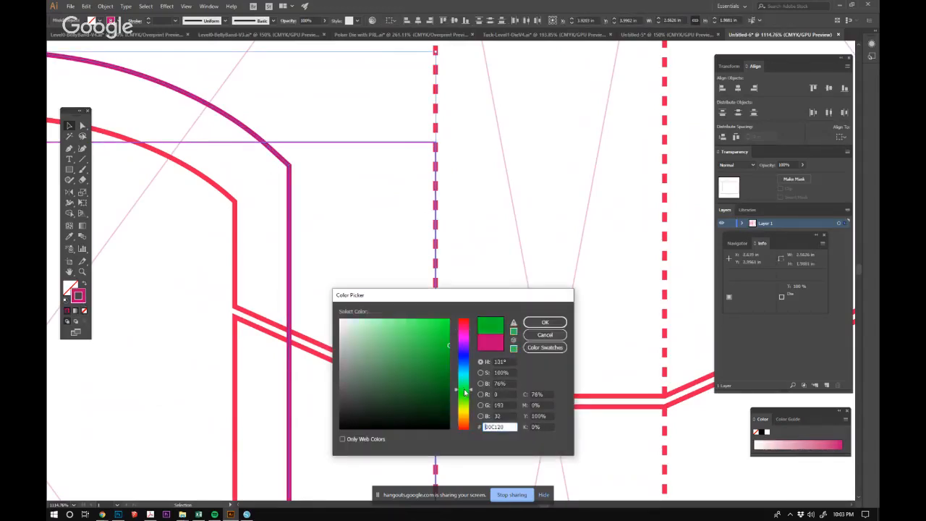
{"action": "left_click", "coordinate": [545, 322]}
{"action": "left_click", "coordinate": [538, 152]}
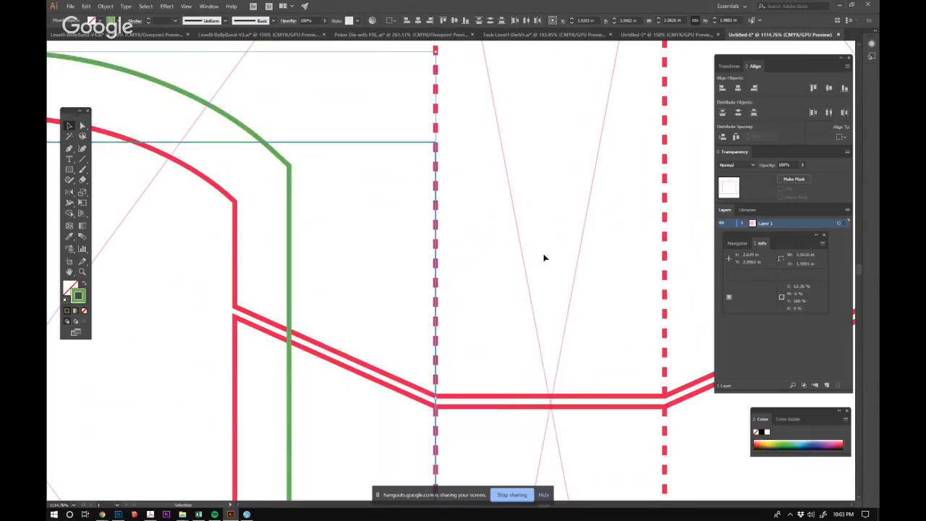
Match the rectangle to the enlarged shield's green with the Eyedropper, swap its fill and stroke to leave only an outline, and deselect.
{"action": "left_click", "coordinate": [400, 142]}
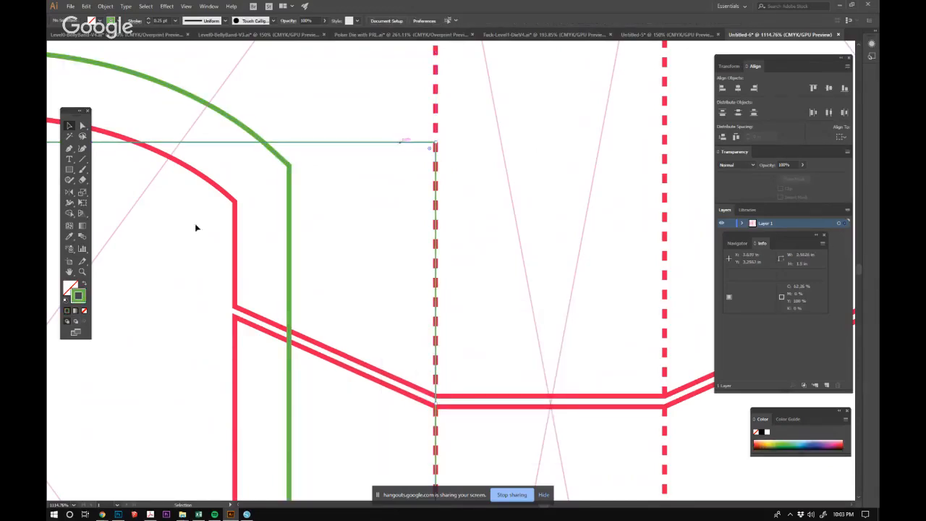
{"action": "key", "text": "i"}
{"action": "left_click", "coordinate": [253, 129]}
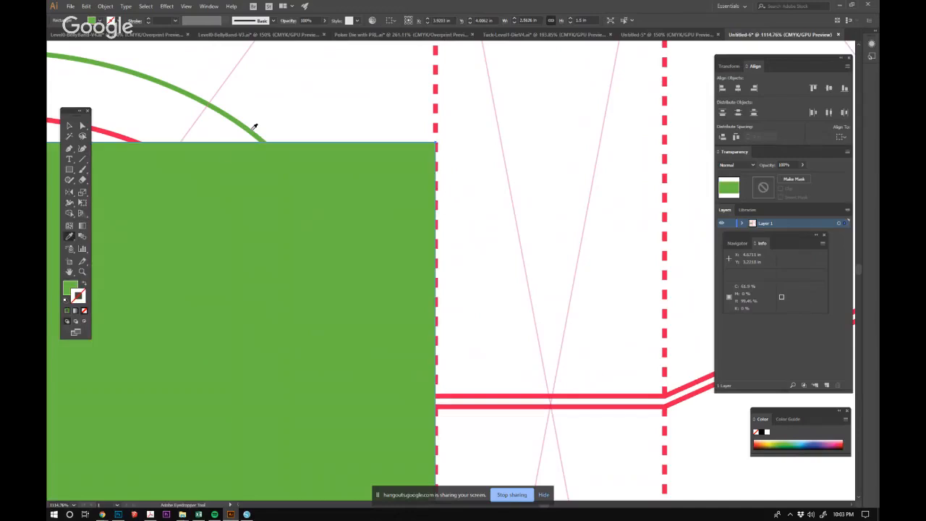
{"action": "left_click", "coordinate": [84, 284]}
{"action": "left_click", "coordinate": [70, 127]}
{"action": "left_click", "coordinate": [512, 244]}
{"action": "left_click", "coordinate": [511, 244], "text": "ctrl+alt"}
{"action": "left_click", "coordinate": [512, 244], "text": "ctrl+alt"}
{"action": "left_click", "coordinate": [511, 244], "text": "ctrl+alt"}
{"action": "left_click", "coordinate": [511, 244], "text": "ctrl+alt"}
{"action": "left_click_drag", "start_coordinate": [343, 296], "coordinate": [478, 211]}
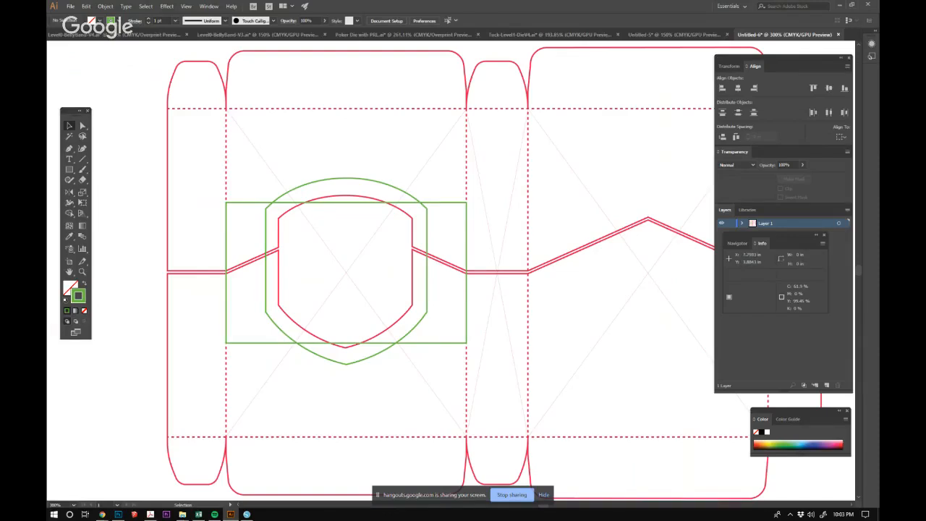
{"action": "left_click", "coordinate": [466, 235]}
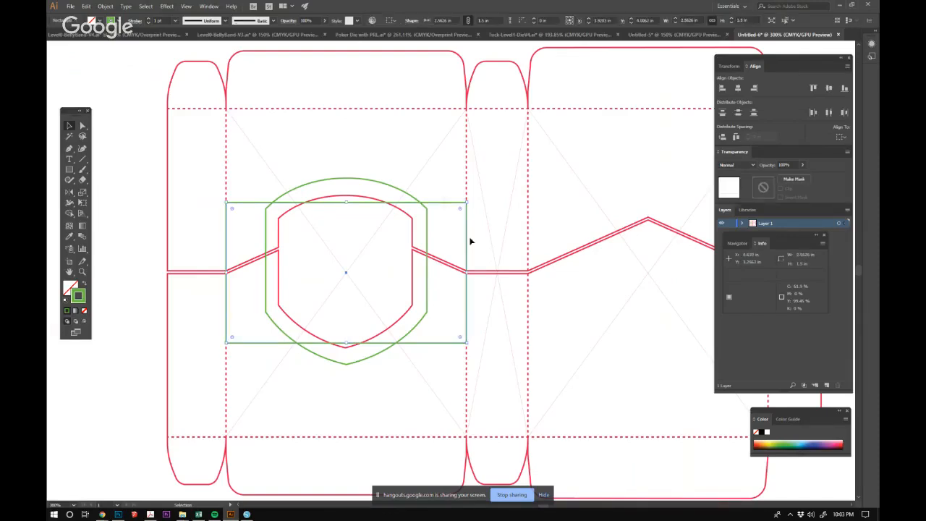
{"action": "left_click_drag", "start_coordinate": [467, 274], "coordinate": [433, 275]}
{"action": "key", "text": "ctrl+z"}
Enter isolation mode for the group holding the green rectangle and shield, and select the rectangle.
{"action": "scroll", "coordinate": [448, 186], "scroll_direction": "up", "scroll_amount": 5}
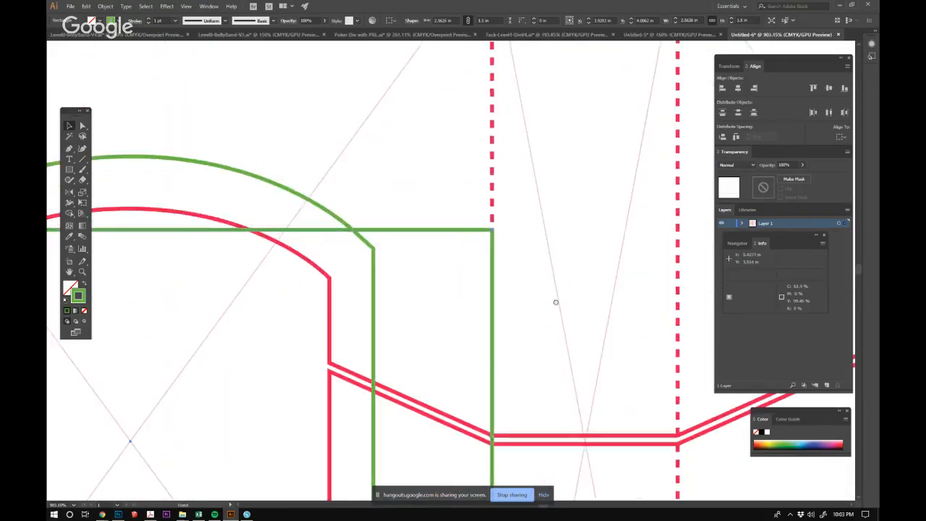
{"action": "scroll", "coordinate": [554, 302], "scroll_direction": "down", "scroll_amount": 2}
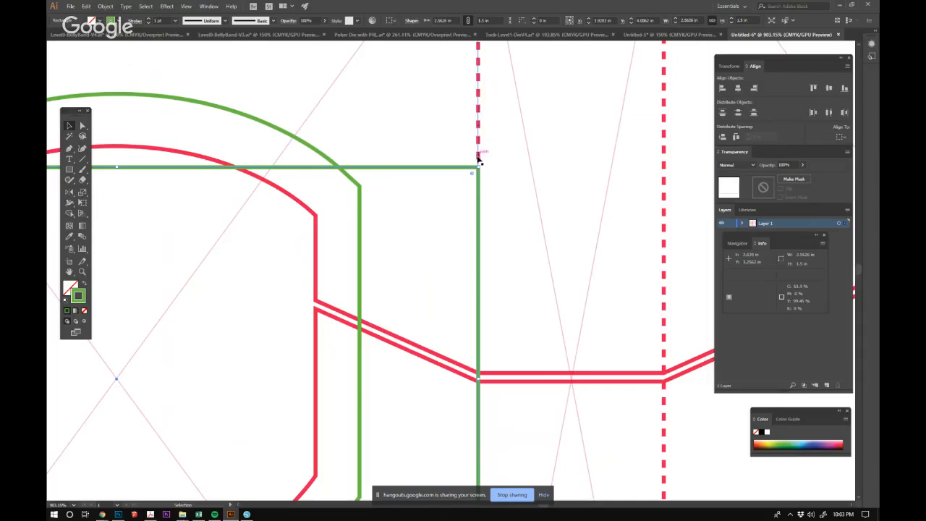
{"action": "left_click_drag", "start_coordinate": [514, 267], "coordinate": [484, 258]}
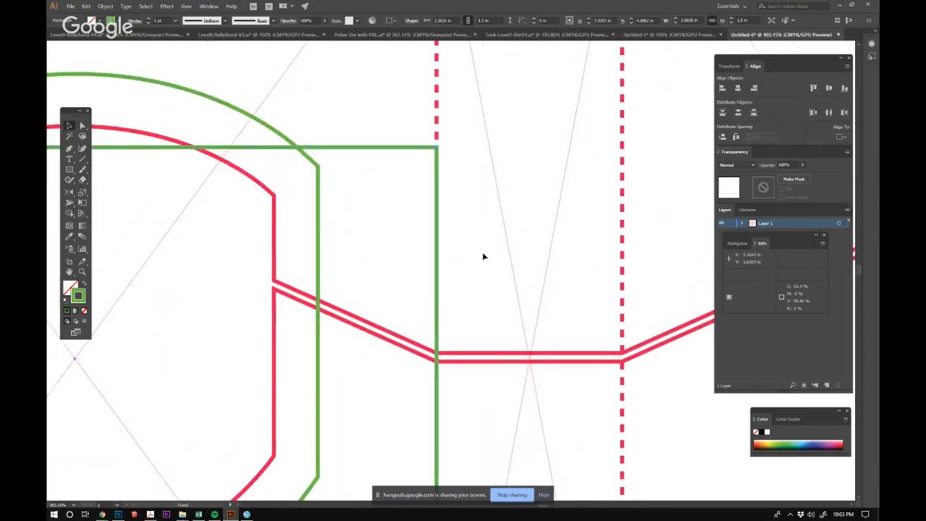
{"action": "double_click", "coordinate": [296, 150]}
{"action": "left_click", "coordinate": [307, 148]}
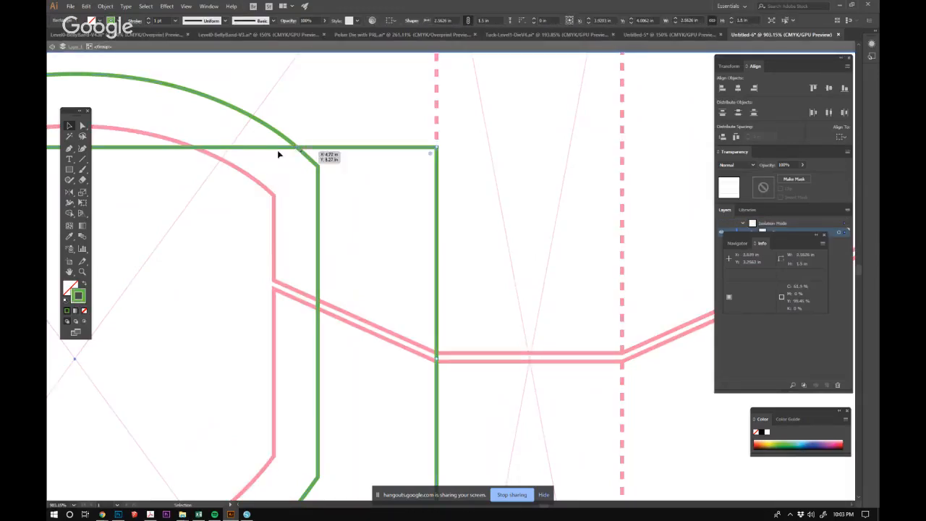
Select the rectangle's two right anchor points with Direct Selection and nudge them two increments outward past the fold line.
{"action": "left_click", "coordinate": [82, 127]}
{"action": "left_click_drag", "start_coordinate": [453, 253], "coordinate": [396, 223]}
{"action": "left_click_drag", "start_coordinate": [448, 288], "coordinate": [436, 233]}
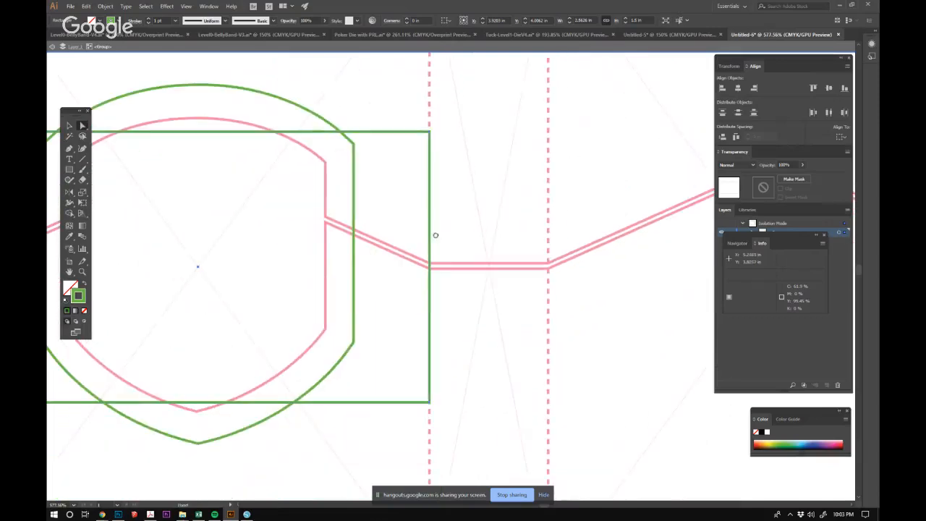
{"action": "left_click_drag", "start_coordinate": [431, 106], "coordinate": [415, 410]}
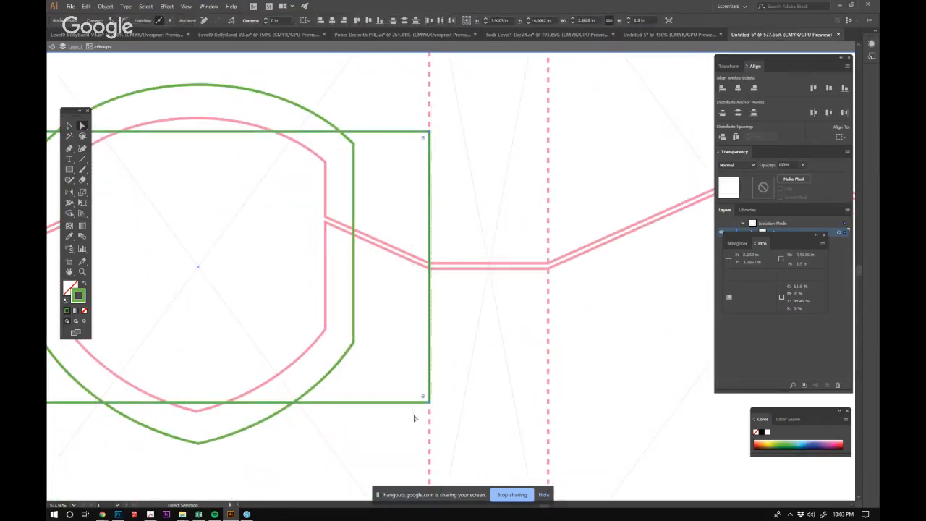
{"action": "key", "text": "Right"}
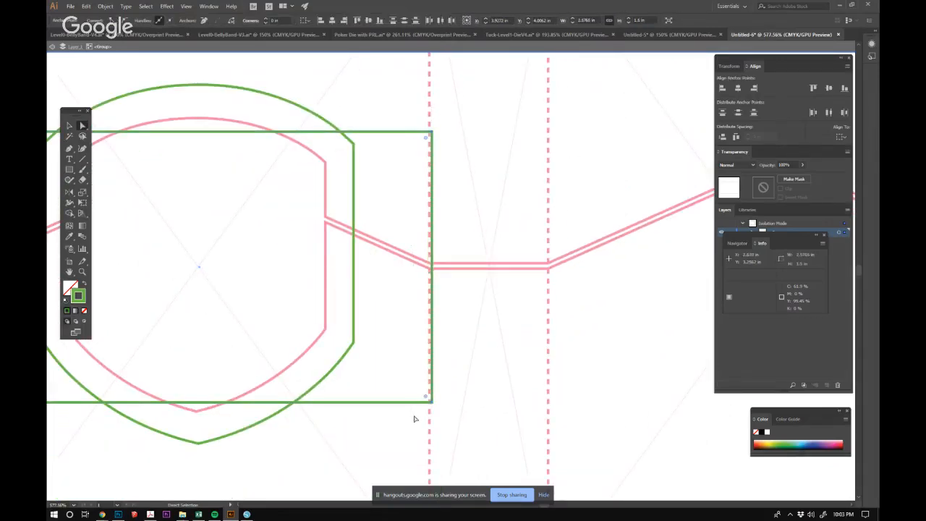
{"action": "key", "text": "Right"}
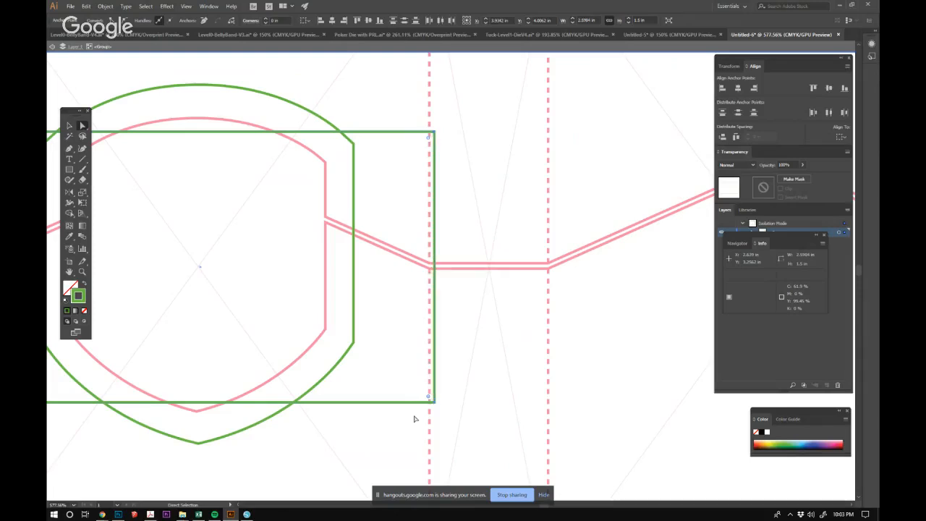
Nudge the rectangle's two left anchor points two increments outward past the opposite fold line, and clear the selection.
{"action": "left_click_drag", "start_coordinate": [414, 419], "coordinate": [617, 434]}
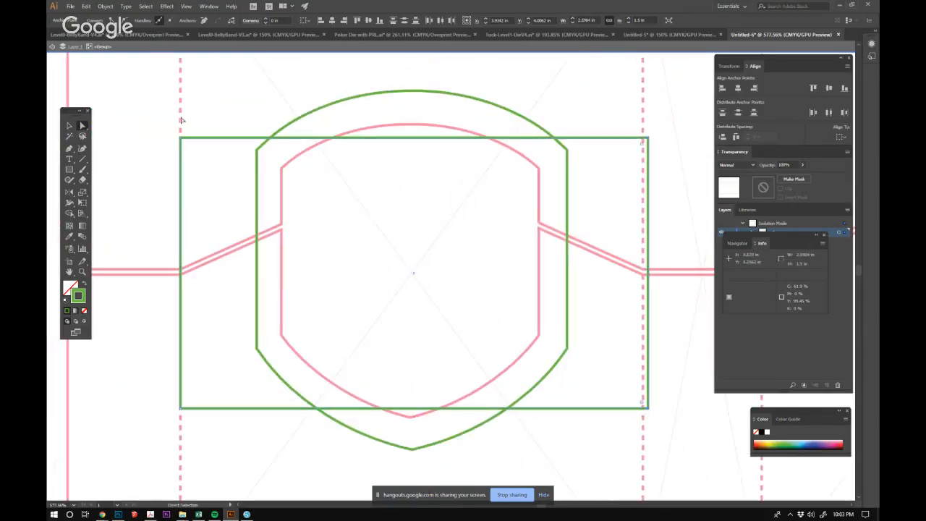
{"action": "left_click_drag", "start_coordinate": [185, 186], "coordinate": [208, 415]}
{"action": "key", "text": "Left"}
{"action": "key", "text": "Left"}
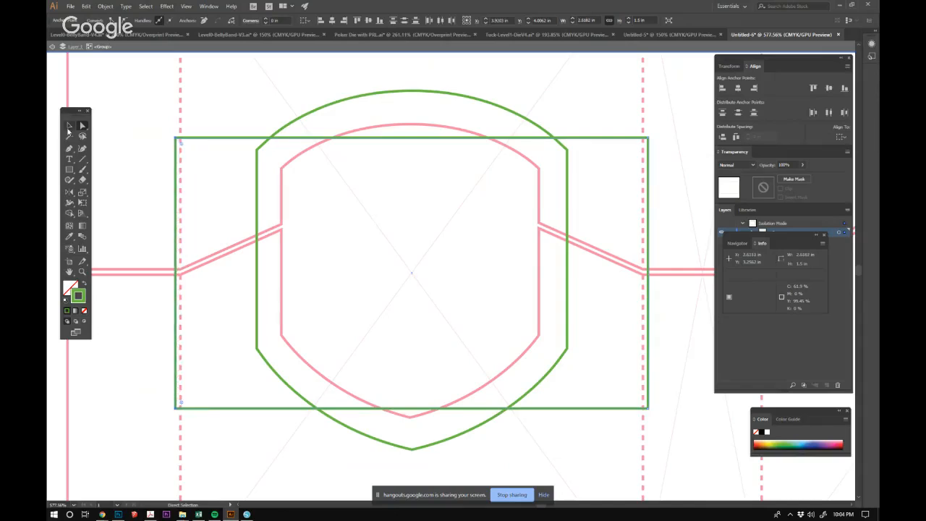
{"action": "key", "text": "v"}
{"action": "left_click", "coordinate": [391, 230]}
{"action": "left_click_drag", "start_coordinate": [530, 309], "coordinate": [483, 286]}
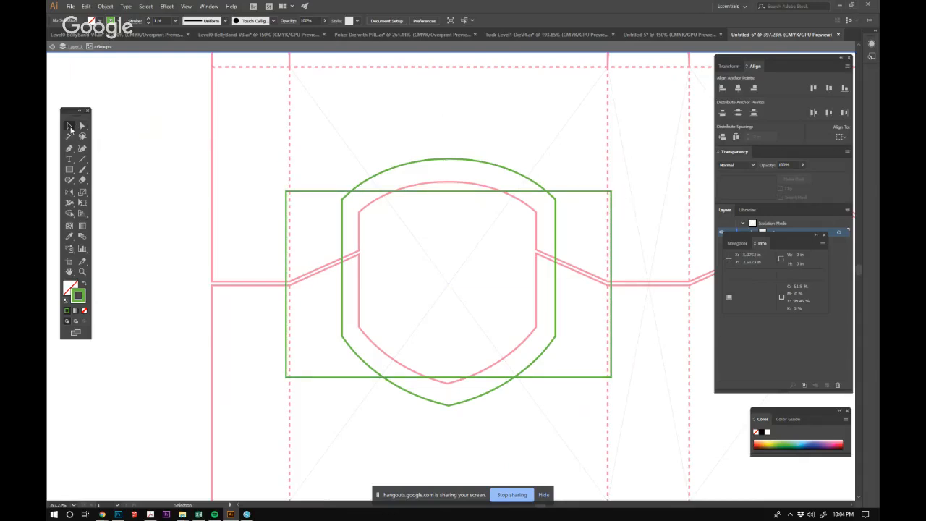
Draw a rectangle about 0.63 × 1.5 in on the left side panel, from the fold line to the outer edge, matching the band's height.
{"action": "left_click", "coordinate": [69, 169]}
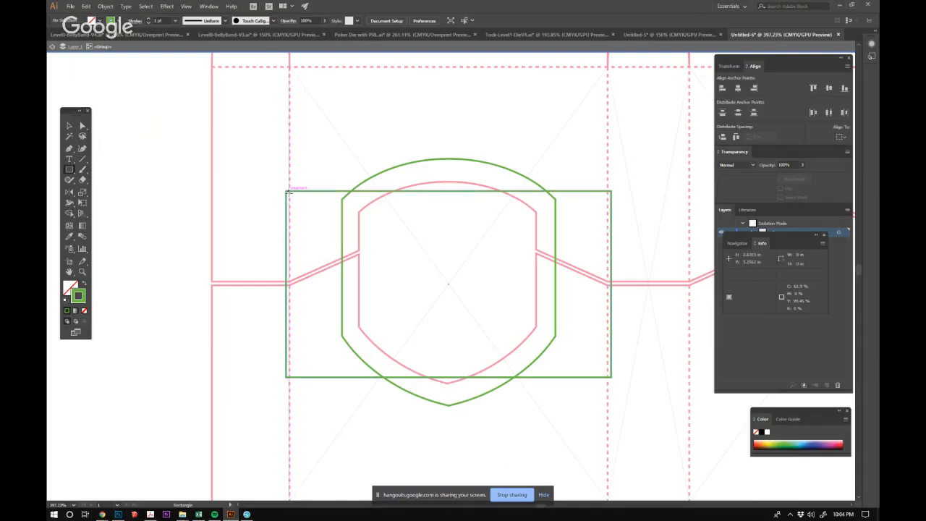
{"action": "scroll", "coordinate": [289, 192], "scroll_direction": "up", "scroll_amount": 5}
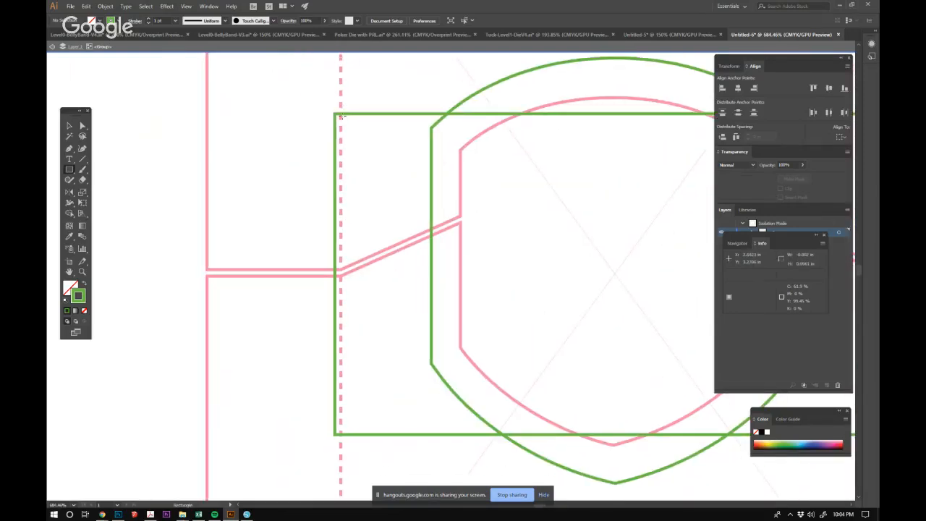
{"action": "left_click_drag", "start_coordinate": [339, 114], "coordinate": [207, 434]}
{"action": "left_click", "coordinate": [70, 125]}
Nudge the side-panel rectangle's outer anchor points two increments left, beyond the die line's edge.
{"action": "left_click", "coordinate": [83, 125]}
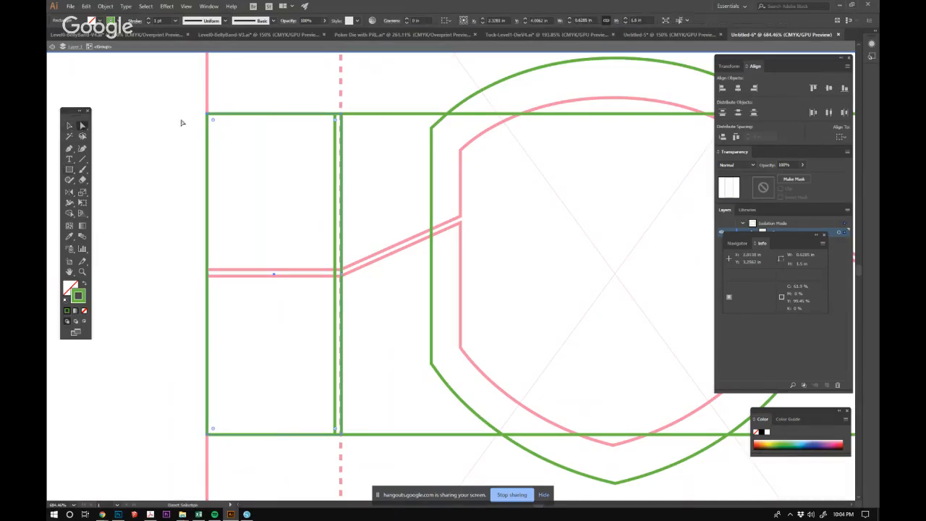
{"action": "left_click_drag", "start_coordinate": [187, 91], "coordinate": [215, 466]}
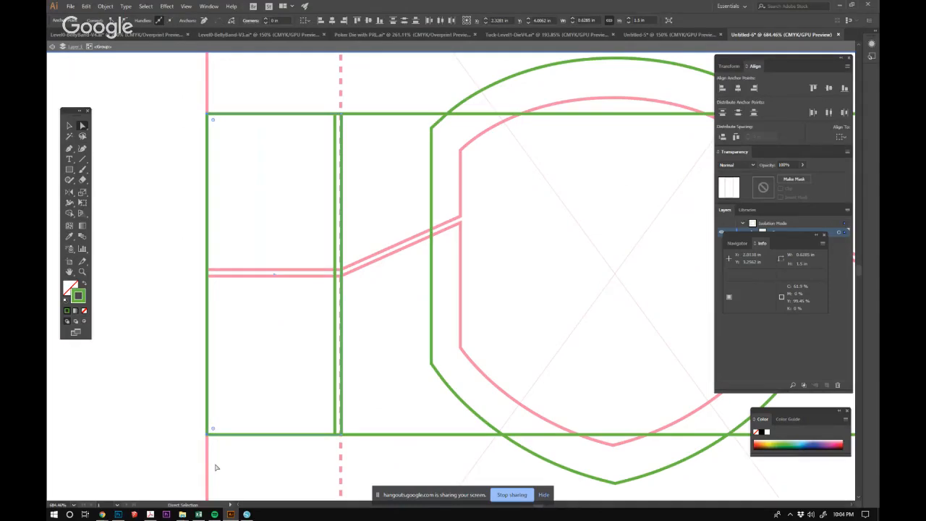
{"action": "key", "text": "Left"}
{"action": "key", "text": "Left"}
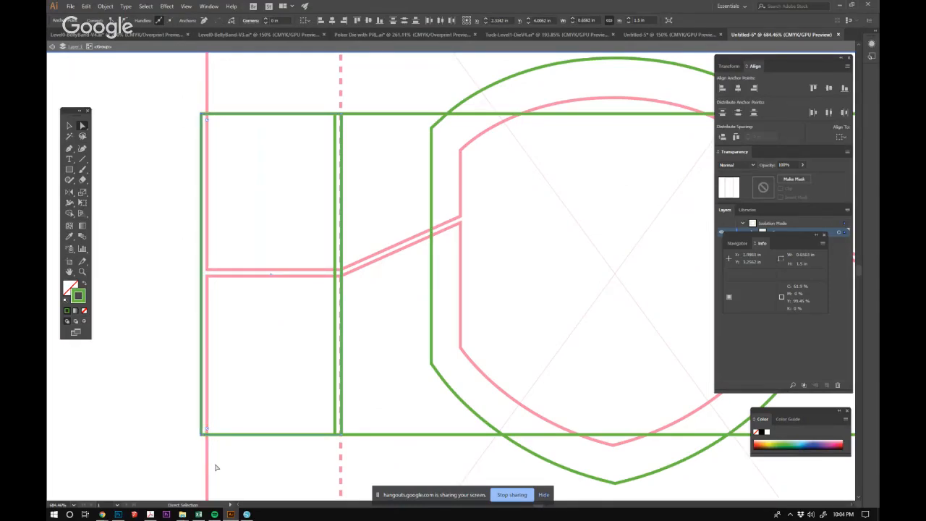
{"action": "left_click", "coordinate": [69, 125]}
{"action": "left_click", "coordinate": [207, 130]}
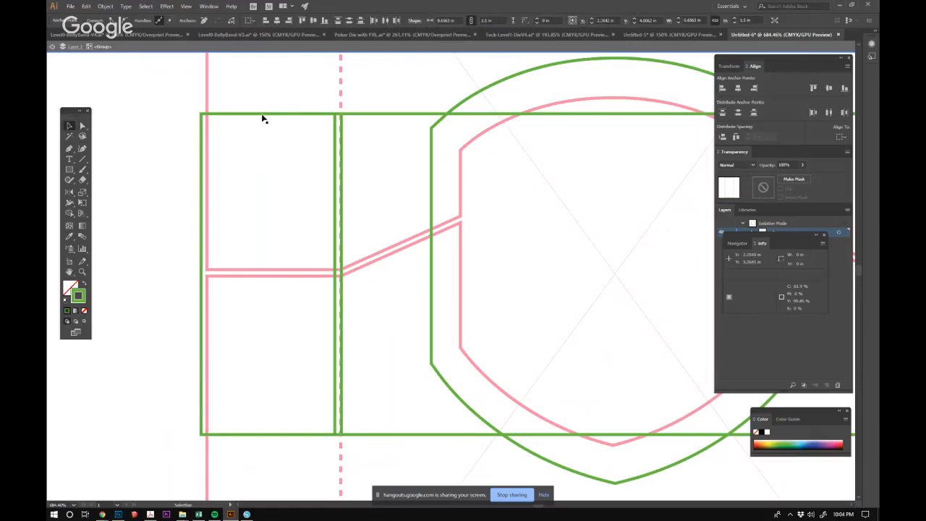
{"action": "left_click_drag", "start_coordinate": [276, 116], "coordinate": [416, 164]}
{"action": "left_click", "coordinate": [351, 121]}
{"action": "key", "text": "ctrl+z"}
Move the side-panel rectangle left until its inner edge meets the front rectangle's left edge, and clear the selection.
{"action": "left_click_drag", "start_coordinate": [415, 163], "coordinate": [418, 251]}
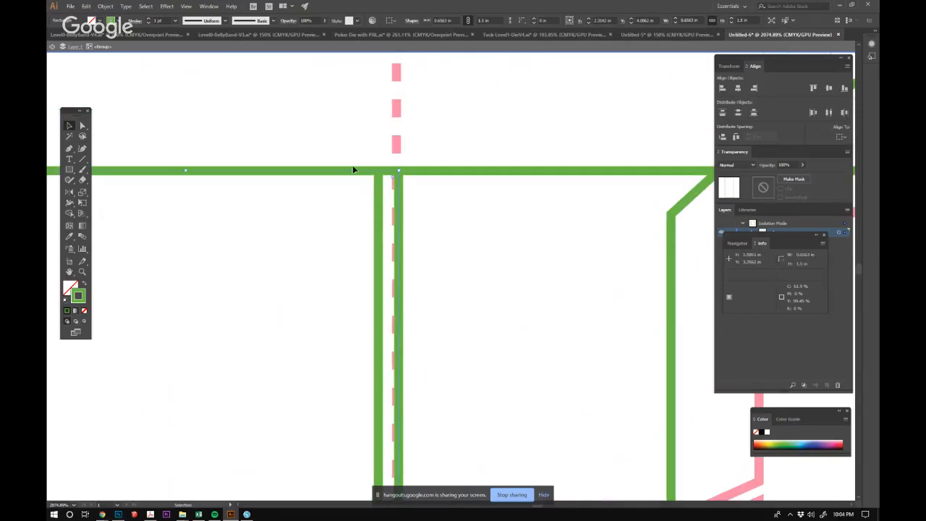
{"action": "left_click_drag", "start_coordinate": [355, 173], "coordinate": [332, 172]}
{"action": "left_click", "coordinate": [474, 215]}
{"action": "left_click", "coordinate": [505, 249], "text": "ctrl+alt"}
{"action": "left_click", "coordinate": [506, 248], "text": "ctrl+alt"}
{"action": "left_click", "coordinate": [505, 249], "text": "ctrl+alt"}
{"action": "left_click", "coordinate": [504, 249], "text": "ctrl+alt"}
{"action": "left_click", "coordinate": [505, 249], "text": "ctrl+alt"}
{"action": "left_click", "coordinate": [505, 249], "text": "ctrl+alt"}
{"action": "left_click_drag", "start_coordinate": [497, 325], "coordinate": [466, 191]}
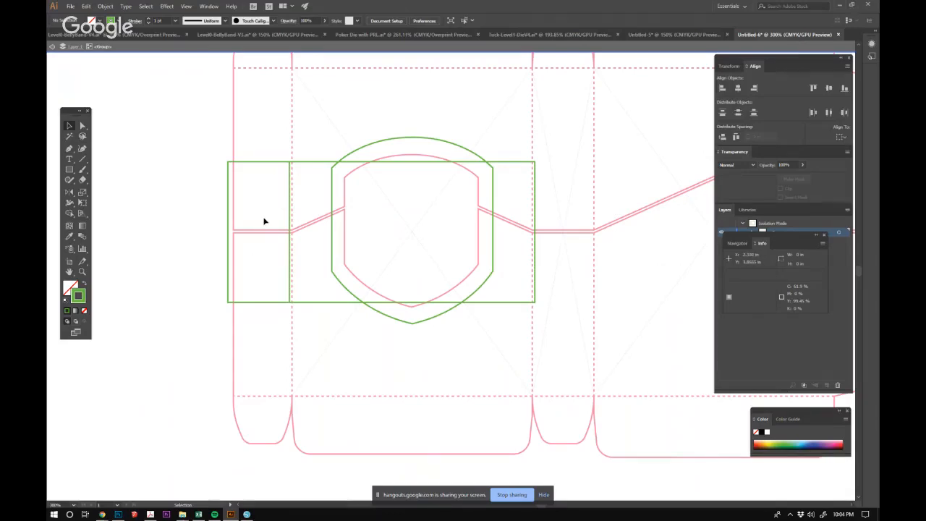
Duplicate the side-panel rectangle onto the opposite side panel so it abuts the front rectangle's free edge, and clear the selection.
{"action": "left_click_drag", "start_coordinate": [508, 217], "coordinate": [406, 206]}
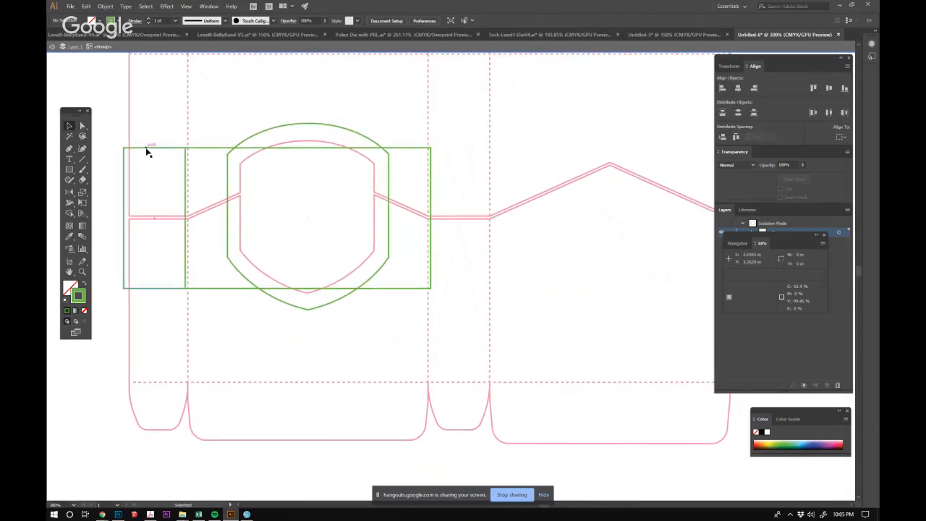
{"action": "left_click_drag", "start_coordinate": [146, 151], "coordinate": [455, 151]}
{"action": "left_click", "coordinate": [454, 170]}
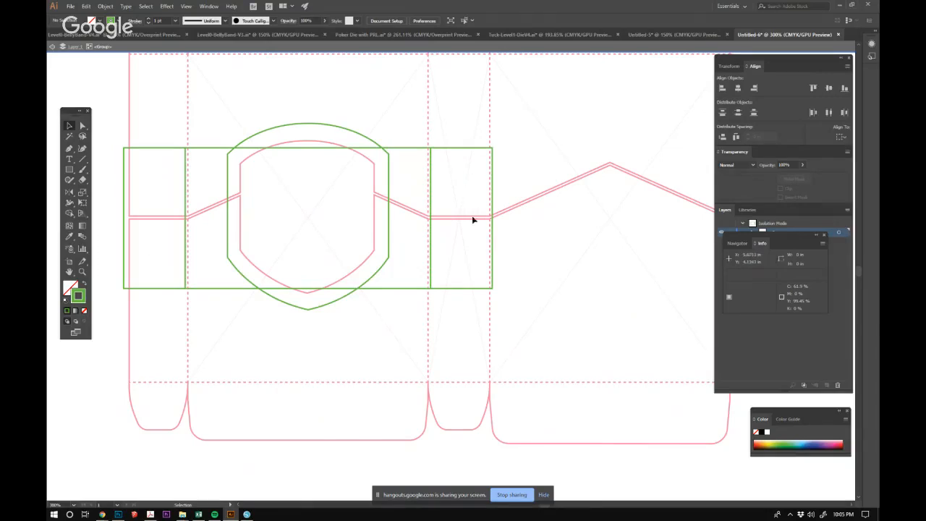
Duplicate the front rectangle onto the back panel so it abuts the second side-panel rectangle, and clear the selection.
{"action": "left_click_drag", "start_coordinate": [586, 187], "coordinate": [539, 220]}
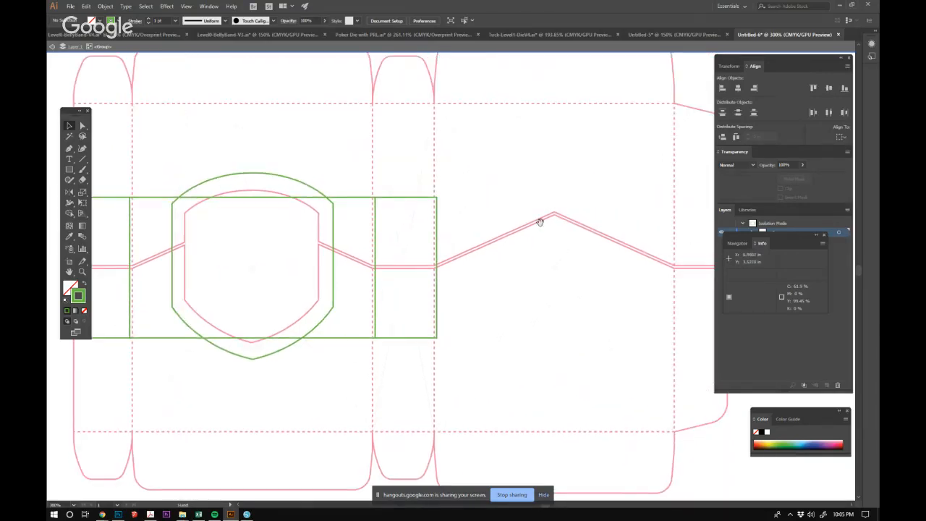
{"action": "left_click", "coordinate": [357, 196]}
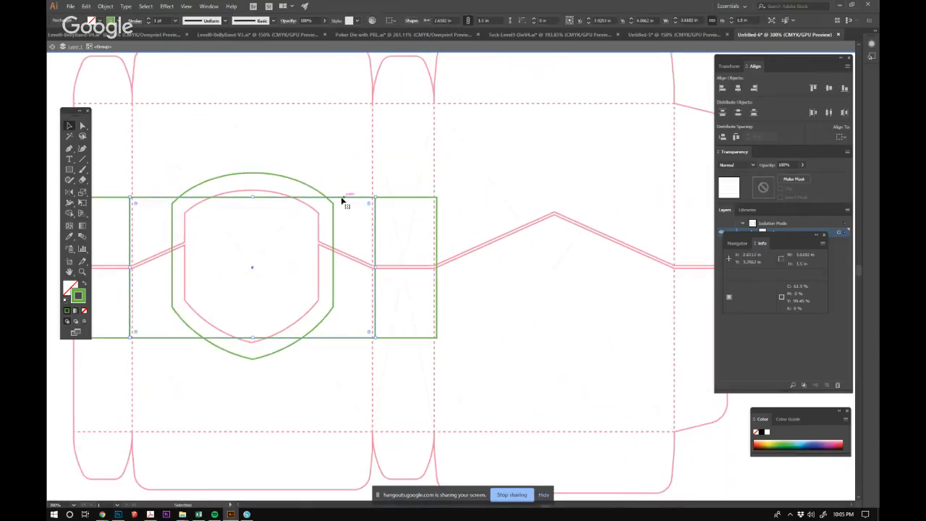
{"action": "left_click_drag", "start_coordinate": [332, 198], "coordinate": [638, 202]}
{"action": "left_click", "coordinate": [558, 239]}
Duplicate the side-panel rectangle onto the glue flap, aligning its inner edge with the fold line.
{"action": "key", "text": "ctrl+minus"}
{"action": "key", "text": "ctrl+minus"}
{"action": "left_click_drag", "start_coordinate": [460, 252], "coordinate": [576, 179]}
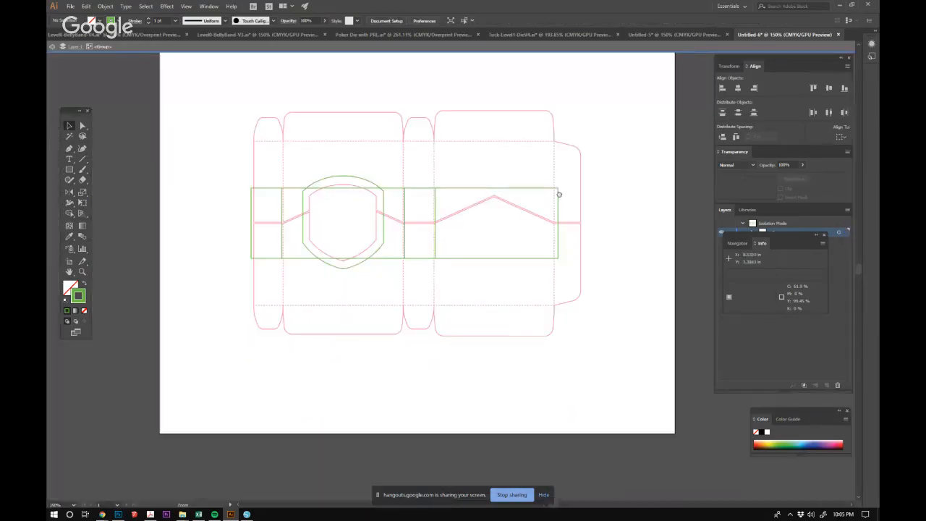
{"action": "left_click_drag", "start_coordinate": [413, 223], "coordinate": [459, 252]}
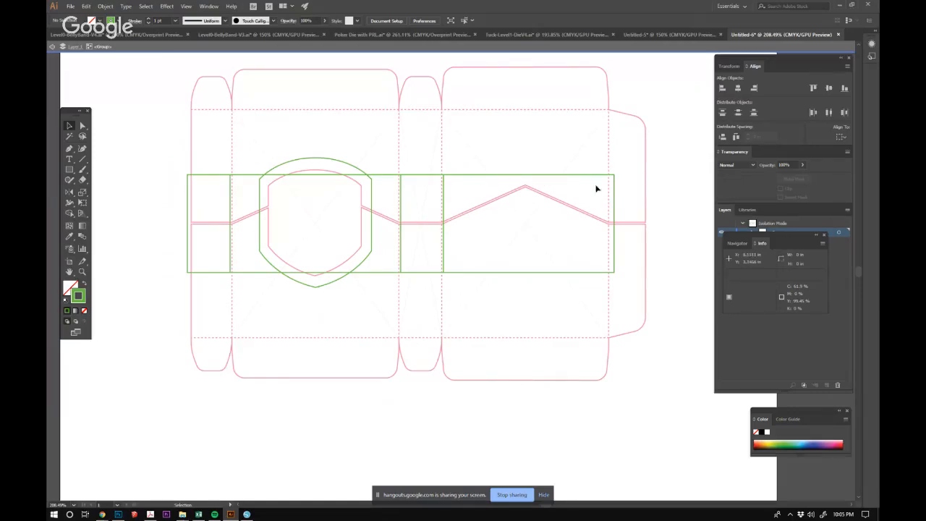
{"action": "left_click_drag", "start_coordinate": [212, 180], "coordinate": [634, 200]}
{"action": "left_click_drag", "start_coordinate": [618, 244], "coordinate": [449, 249]}
{"action": "left_click_drag", "start_coordinate": [455, 242], "coordinate": [581, 308]}
{"action": "left_click_drag", "start_coordinate": [503, 254], "coordinate": [501, 288]}
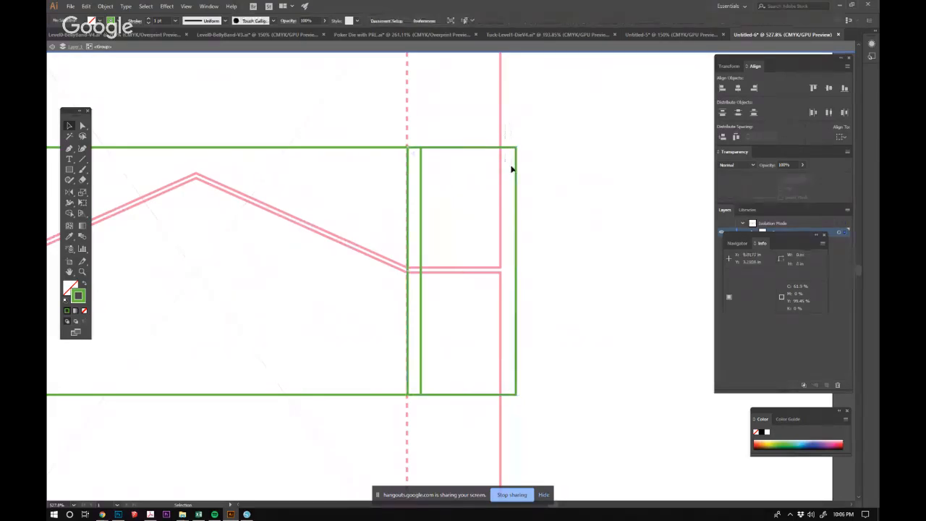
Narrow the glue-flap rectangle to the die line's outer edge, about 0.56 in wide, and move it outward to abut the back rectangle.
{"action": "left_click_drag", "start_coordinate": [516, 269], "coordinate": [500, 267]}
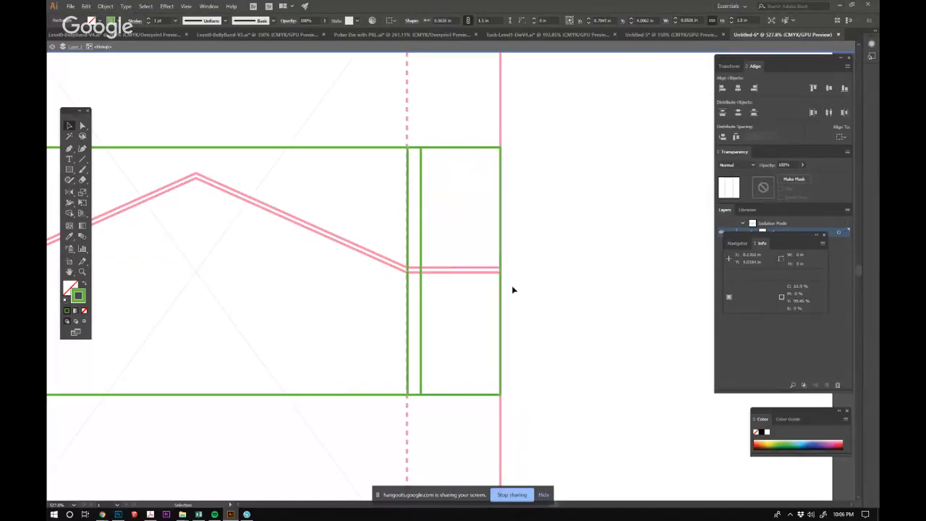
{"action": "left_click", "coordinate": [512, 290]}
{"action": "left_click_drag", "start_coordinate": [471, 394], "coordinate": [486, 396]}
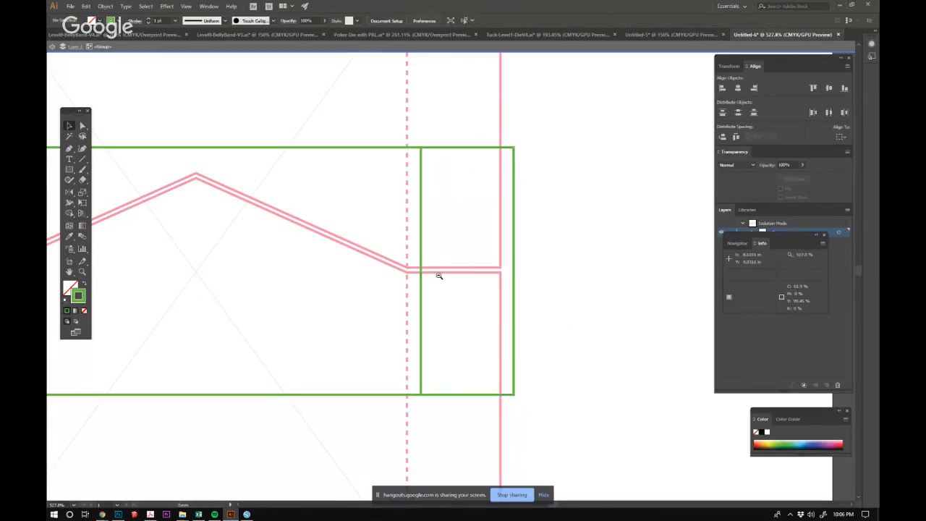
Move all green band artwork sharing the same fill and stroke out of the isolated group and paste it in place on a new layer.
{"action": "key", "text": "ctrl+0"}
{"action": "left_click_drag", "start_coordinate": [444, 285], "coordinate": [543, 287]}
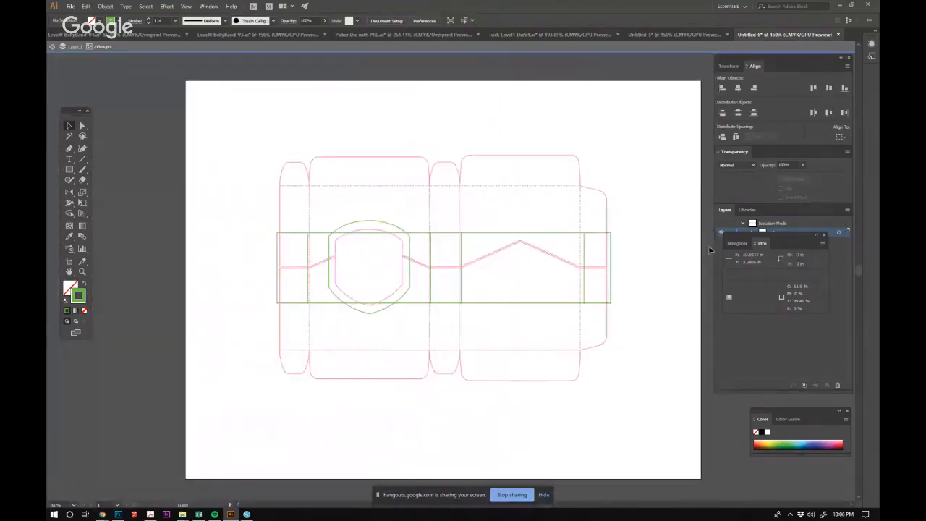
{"action": "left_click", "coordinate": [824, 235]}
{"action": "left_click", "coordinate": [598, 239]}
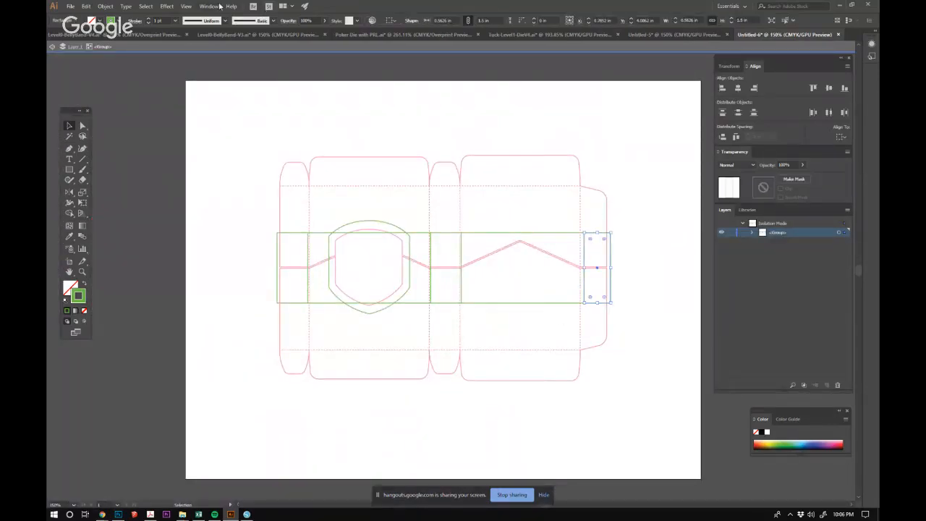
{"action": "left_click", "coordinate": [148, 7]}
{"action": "mouse_move", "coordinate": [180, 89]}
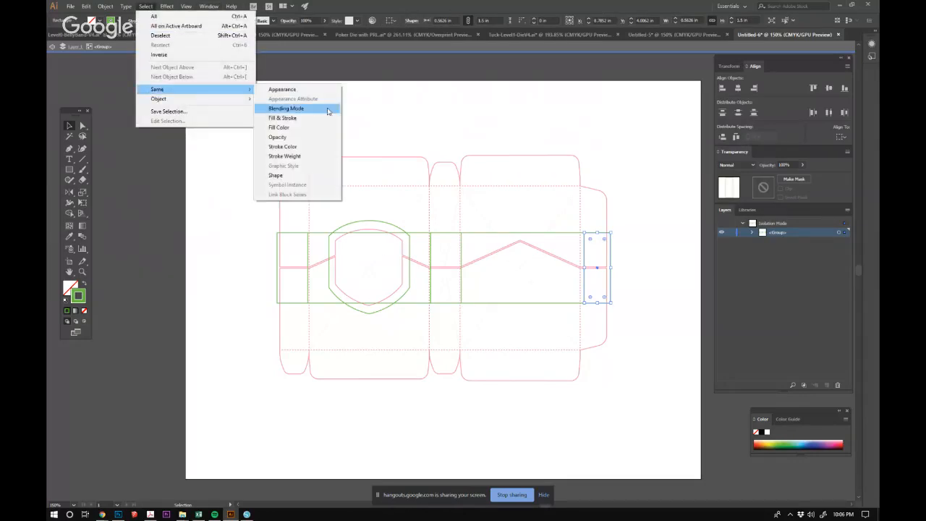
{"action": "left_click", "coordinate": [297, 119]}
{"action": "key", "text": "a"}
{"action": "left_click", "coordinate": [392, 227]}
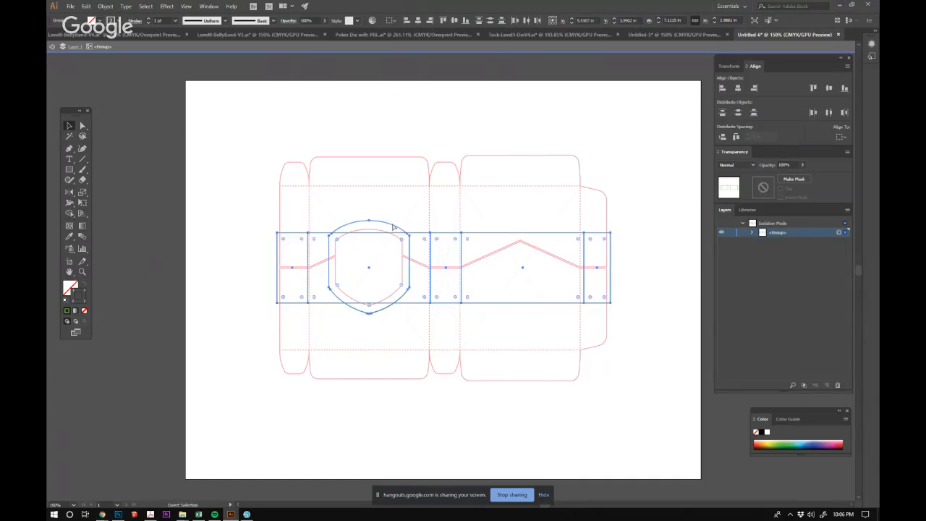
{"action": "key", "text": "Delete"}
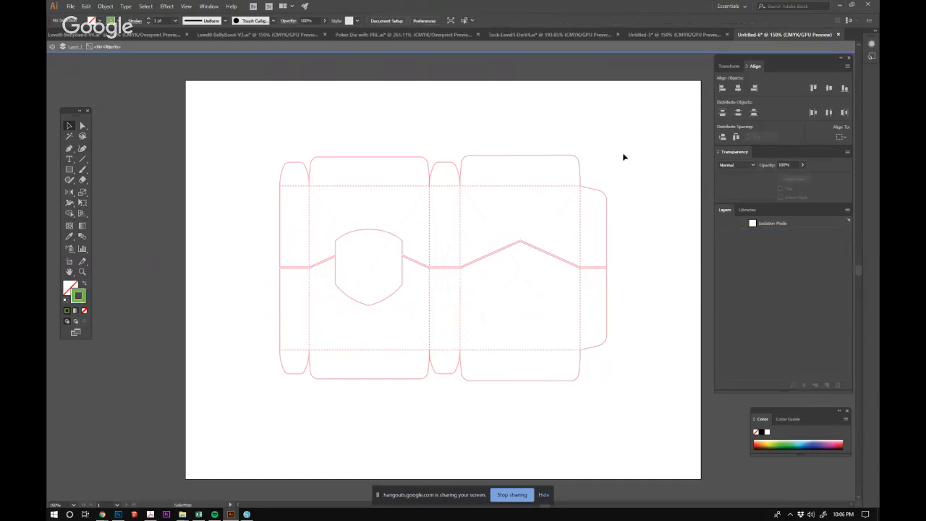
{"action": "double_click", "coordinate": [483, 63]}
{"action": "left_click", "coordinate": [826, 384]}
{"action": "key", "text": "ctrl+f"}
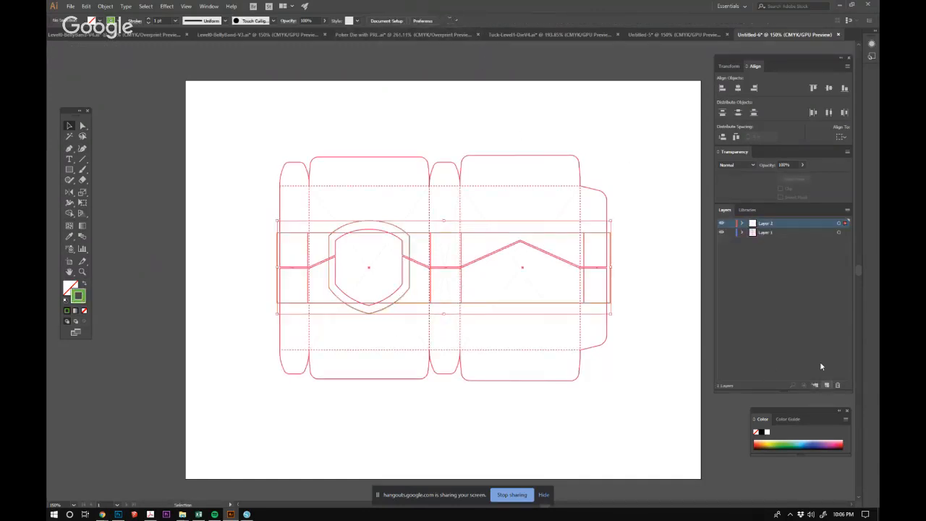
Rename the new layer "Level 3 Belly Band".
{"action": "double_click", "coordinate": [767, 223]}
{"action": "type", "text": "Level 3"}
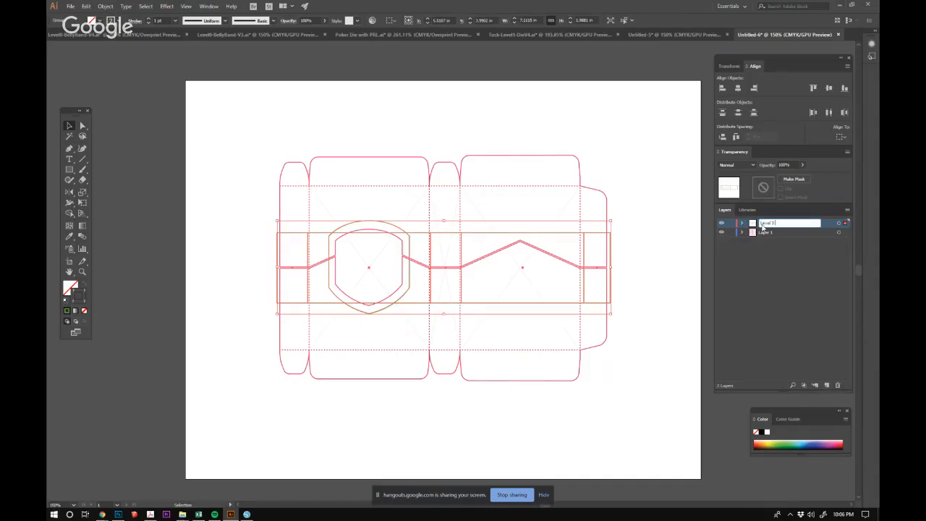
{"action": "key", "text": "Return"}
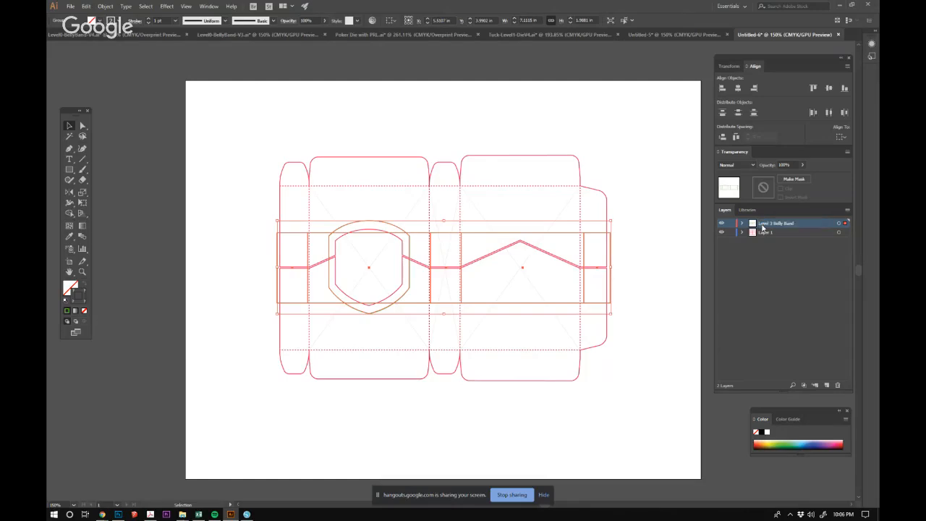
Toggle the visibility of Layer 1 to compare the band on its own with the box die line.
{"action": "left_click", "coordinate": [721, 232]}
{"action": "left_click", "coordinate": [513, 440]}
{"action": "left_click_drag", "start_coordinate": [489, 372], "coordinate": [470, 333]}
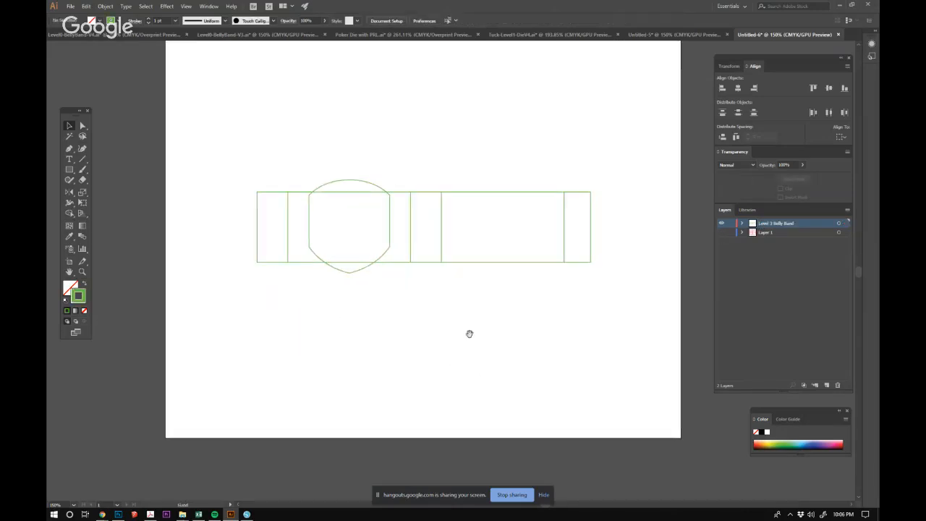
{"action": "left_click_drag", "start_coordinate": [430, 249], "coordinate": [484, 304]}
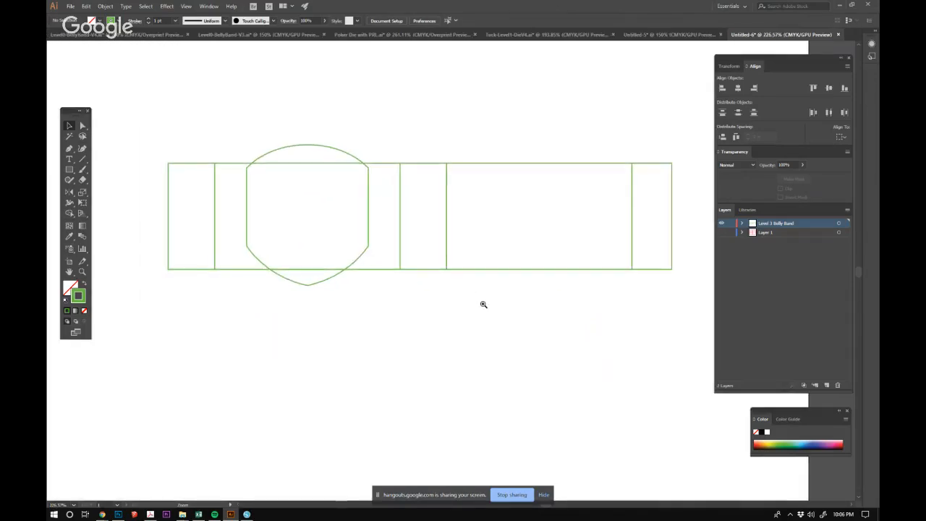
{"action": "left_click", "coordinate": [721, 233]}
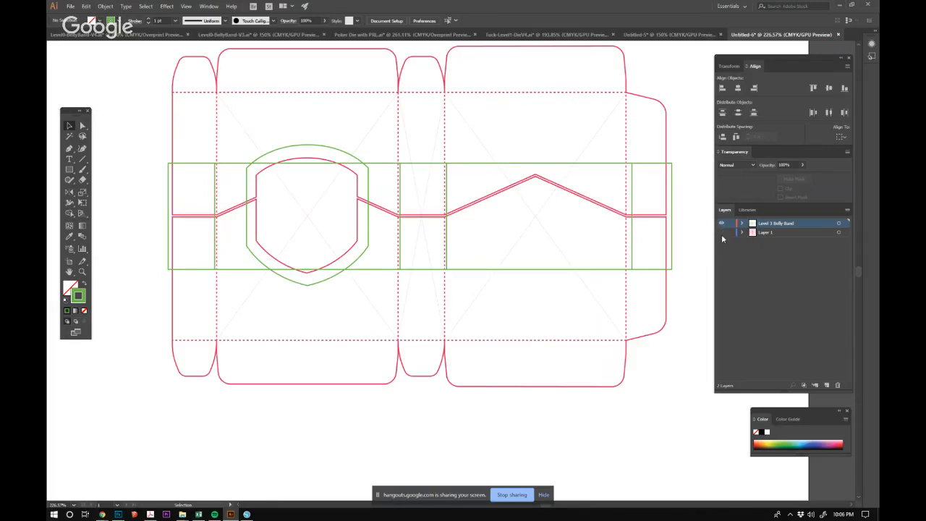
{"action": "left_click", "coordinate": [721, 233]}
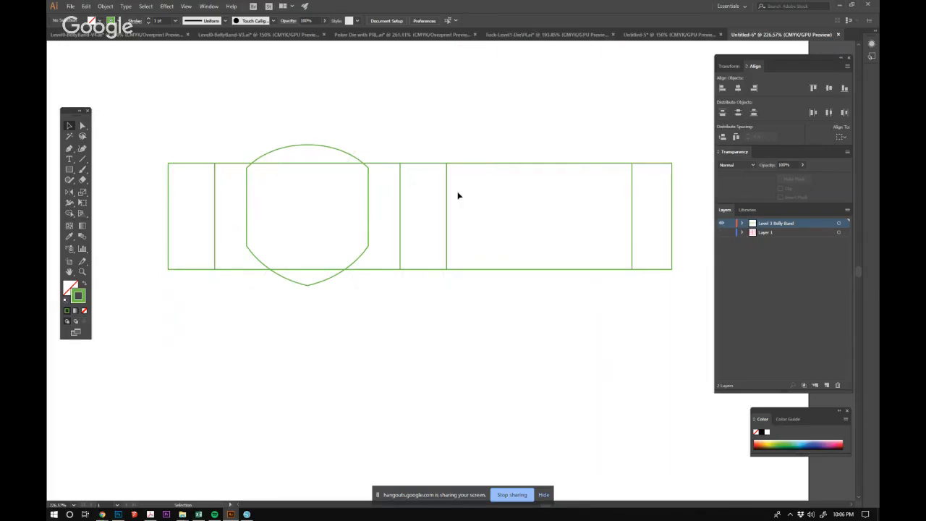
{"action": "left_click", "coordinate": [721, 233]}
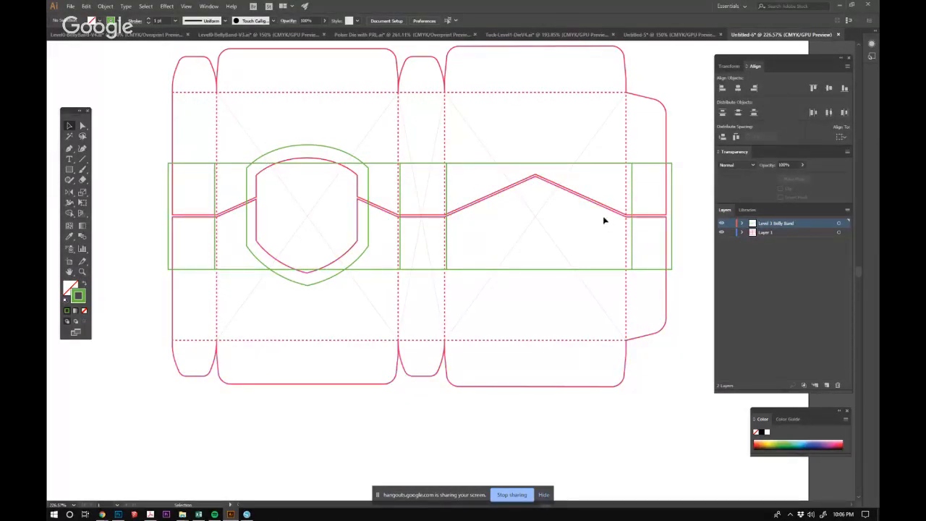
Copy the back panel's upper peaked cut line in place onto the Level 3 Belly Band layer and hide Layer 1.
{"action": "left_click_drag", "start_coordinate": [531, 173], "coordinate": [615, 278]}
{"action": "left_click_drag", "start_coordinate": [567, 284], "coordinate": [430, 234]}
{"action": "left_click", "coordinate": [83, 127]}
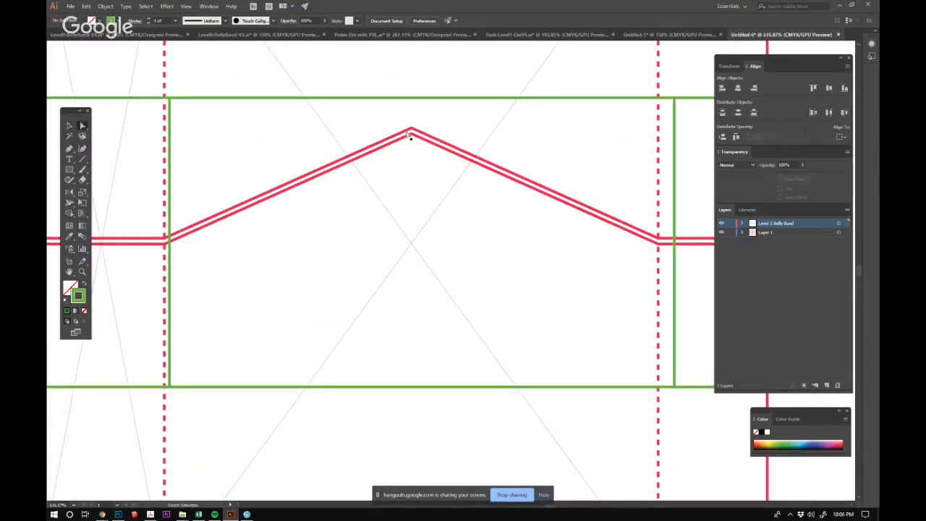
{"action": "left_click_drag", "start_coordinate": [397, 114], "coordinate": [420, 132]}
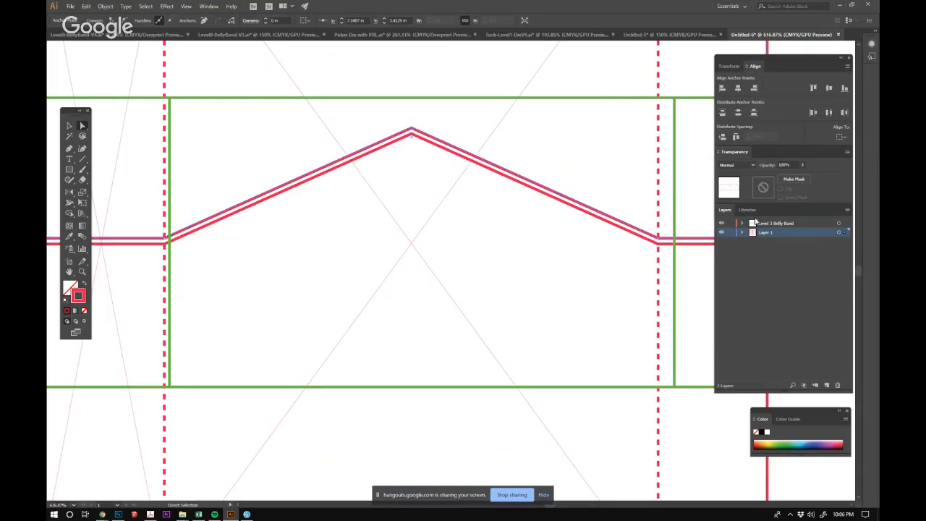
{"action": "left_click", "coordinate": [721, 231]}
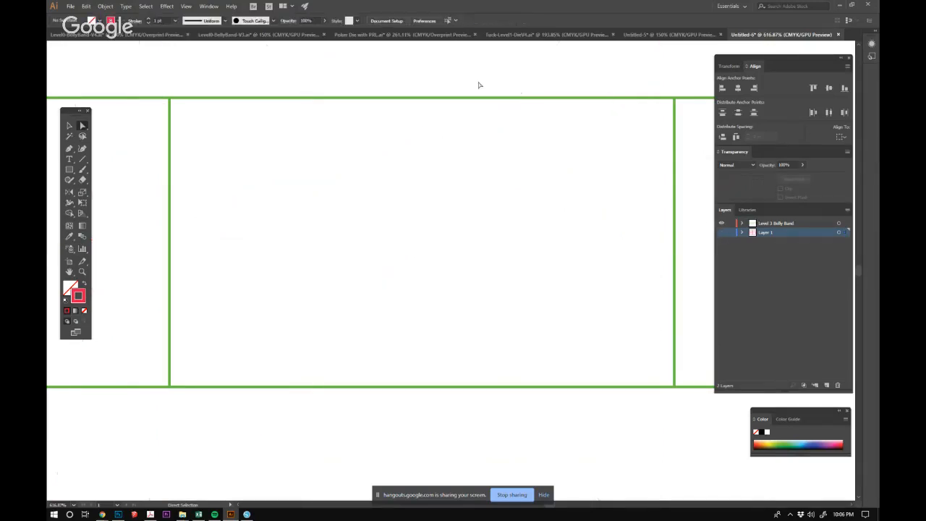
{"action": "left_click", "coordinate": [483, 102]}
{"action": "key", "text": "ctrl+f"}
{"action": "left_click", "coordinate": [491, 293]}
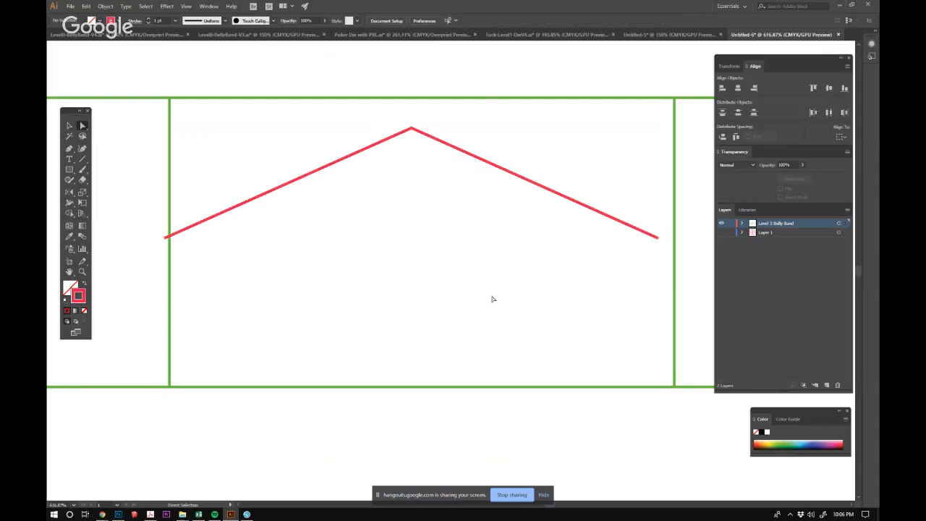
Move the copied peaked line up so its left end sits on the back rectangle's top-left corner.
{"action": "double_click", "coordinate": [535, 300], "text": "ctrl+alt"}
{"action": "left_click", "coordinate": [510, 278], "text": "ctrl+alt"}
{"action": "left_click", "coordinate": [552, 287], "text": "ctrl+alt"}
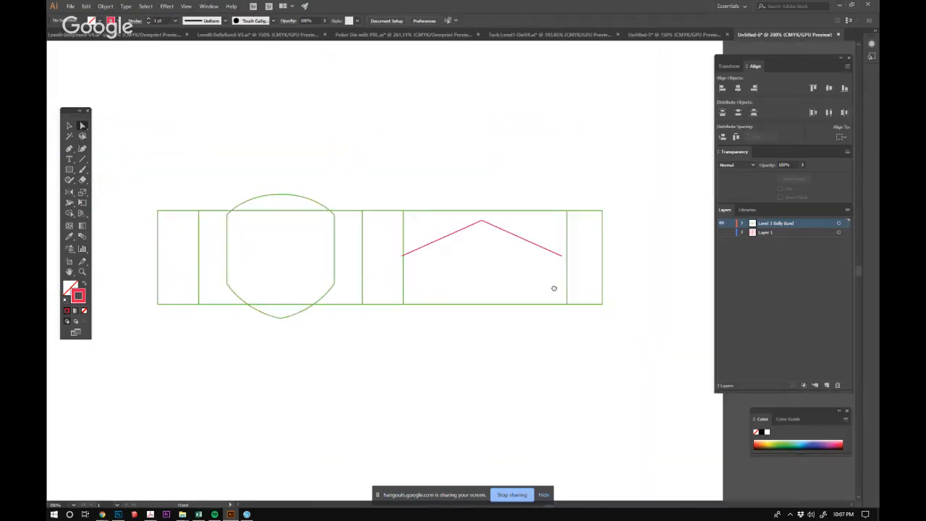
{"action": "left_click", "coordinate": [70, 125]}
{"action": "left_click_drag", "start_coordinate": [516, 237], "coordinate": [677, 317]}
{"action": "scroll", "coordinate": [537, 264], "scroll_direction": "left", "scroll_amount": 8}
{"action": "left_click_drag", "start_coordinate": [436, 184], "coordinate": [429, 214]}
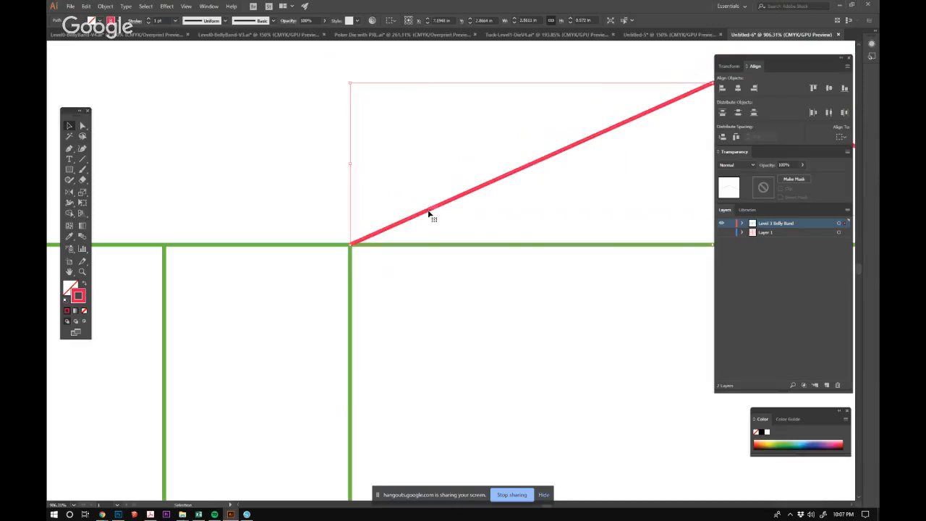
Stretch the peaked line to about 2.62 in wide so its right end meets the back rectangle's top-right corner.
{"action": "left_click_drag", "start_coordinate": [206, 304], "coordinate": [406, 275]}
{"action": "key", "text": "ctrl+minus"}
{"action": "key", "text": "ctrl+minus"}
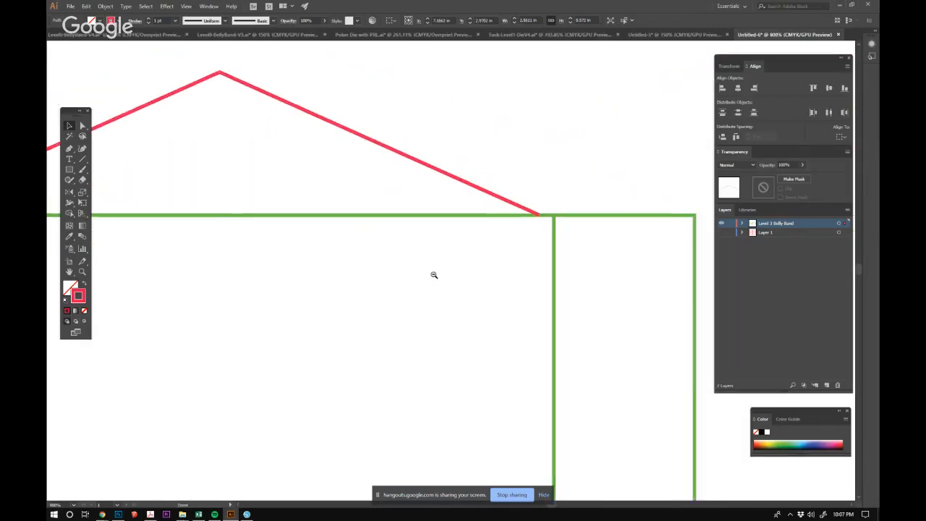
{"action": "left_click", "coordinate": [519, 224]}
{"action": "left_click_drag", "start_coordinate": [530, 174], "coordinate": [541, 177]}
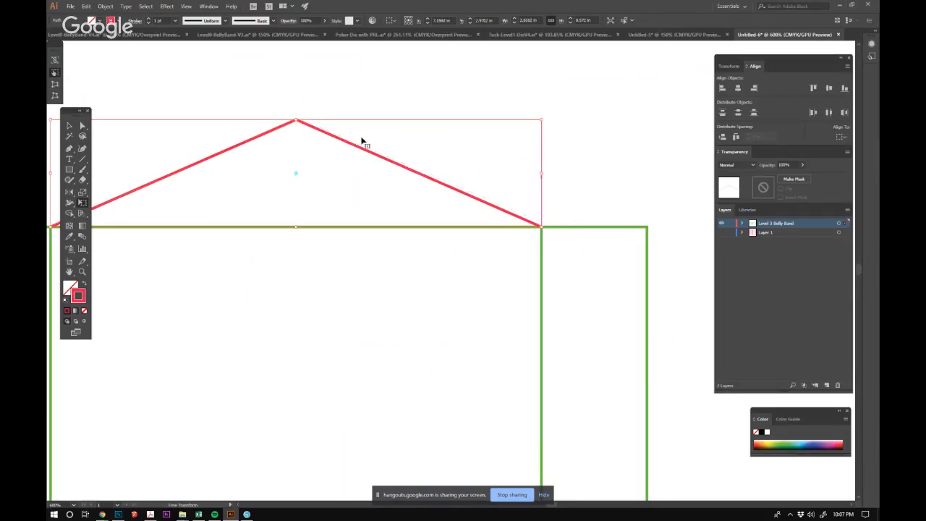
Duplicate the peaked line down onto the back rectangle's bottom edge, with its ends on the bottom corners.
{"action": "left_click", "coordinate": [70, 125]}
{"action": "left_click", "coordinate": [279, 137]}
{"action": "key", "text": "ctrl+minus"}
{"action": "key", "text": "ctrl+minus"}
{"action": "key", "text": "ctrl+minus"}
{"action": "left_click_drag", "start_coordinate": [444, 275], "coordinate": [437, 222]}
{"action": "left_click", "coordinate": [454, 292]}
{"action": "left_click_drag", "start_coordinate": [378, 300], "coordinate": [523, 310]}
Duplicate both peaked lines onto the front rectangle, aligned with its top and bottom corners, and clear the selection.
{"action": "left_click", "coordinate": [544, 167]}
{"action": "left_click", "coordinate": [553, 255], "text": "shift"}
{"action": "left_click_drag", "start_coordinate": [572, 247], "coordinate": [368, 250]}
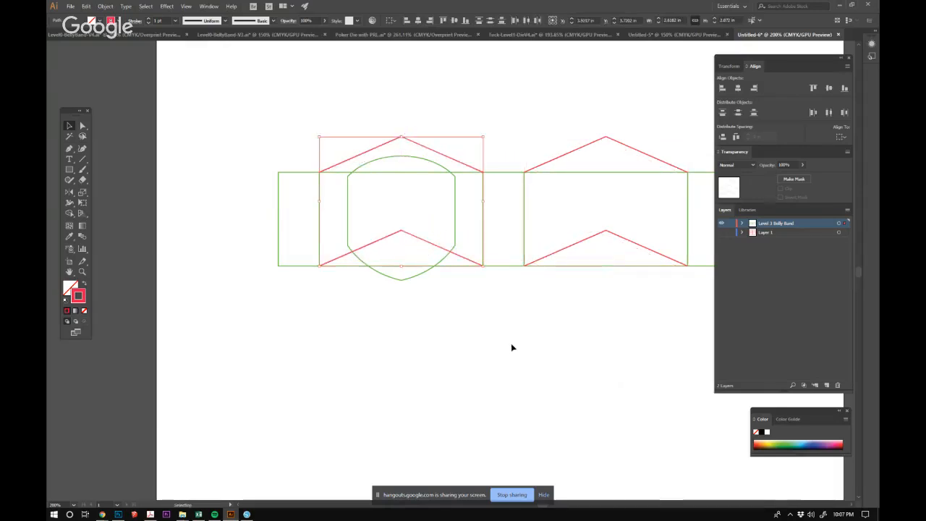
{"action": "left_click", "coordinate": [560, 337]}
{"action": "left_click_drag", "start_coordinate": [560, 337], "coordinate": [449, 360]}
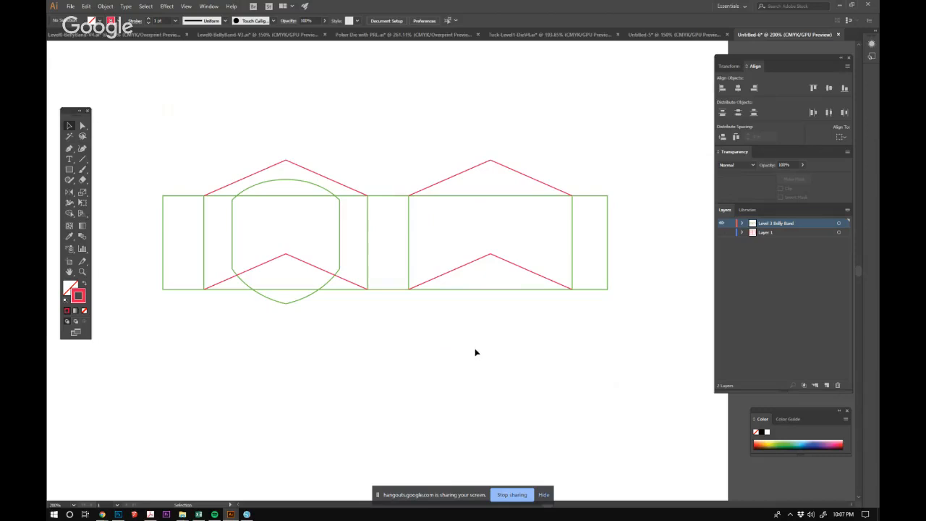
Add a new layer above the belly band layer and set the Pen tool's stroke colour to blue 1D3BED.
{"action": "left_click_drag", "start_coordinate": [132, 124], "coordinate": [626, 330]}
{"action": "left_click", "coordinate": [625, 330]}
{"action": "left_click", "coordinate": [826, 386]}
{"action": "left_click", "coordinate": [70, 148]}
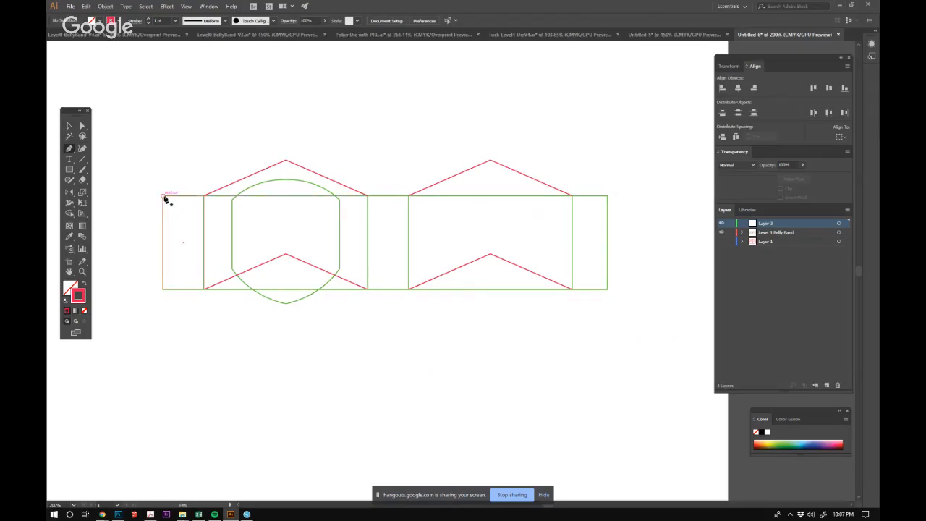
{"action": "double_click", "coordinate": [81, 299]}
{"action": "left_click_drag", "start_coordinate": [464, 370], "coordinate": [464, 358]}
{"action": "left_click", "coordinate": [436, 326]}
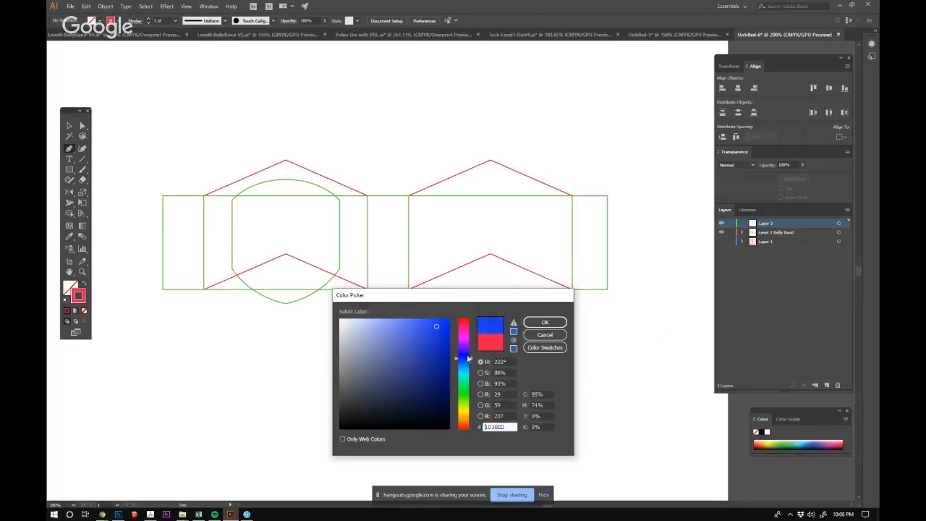
{"action": "left_click", "coordinate": [544, 322]}
{"action": "key", "text": "ctrl+space"}
{"action": "mouse_move", "coordinate": [166, 244]}
{"action": "left_mouse_down"}
{"action": "mouse_move", "coordinate": [185, 166]}
{"action": "mouse_move", "coordinate": [299, 193]}
{"action": "mouse_move", "coordinate": [200, 125]}
{"action": "left_mouse_up"}
{"action": "key", "text": "space"}
{"action": "left_click_drag", "start_coordinate": [397, 261], "coordinate": [354, 209]}
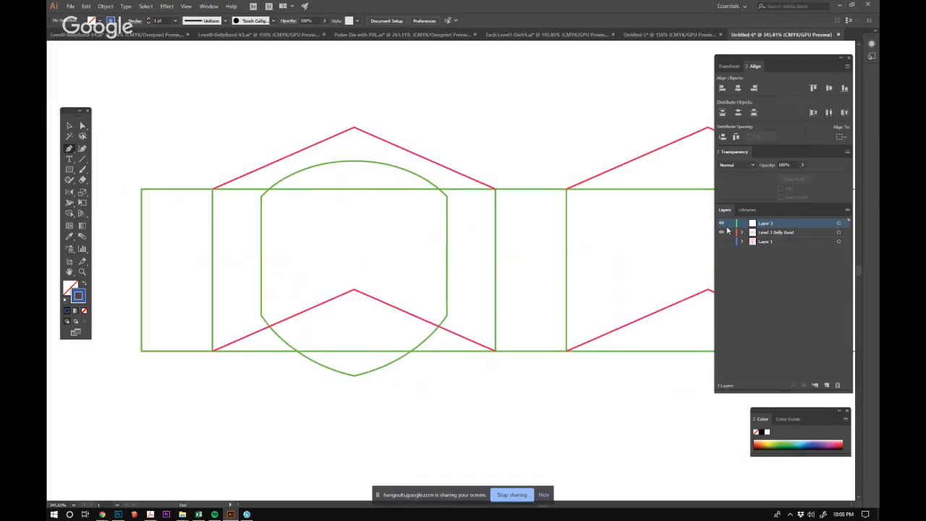
Lock the belly band layer and trace the die line's upper edge with the Pen tool, following both peaks to the far right corner.
{"action": "left_click", "coordinate": [731, 232]}
{"action": "left_click_drag", "start_coordinate": [142, 191], "coordinate": [200, 197]}
{"action": "left_click", "coordinate": [212, 190]}
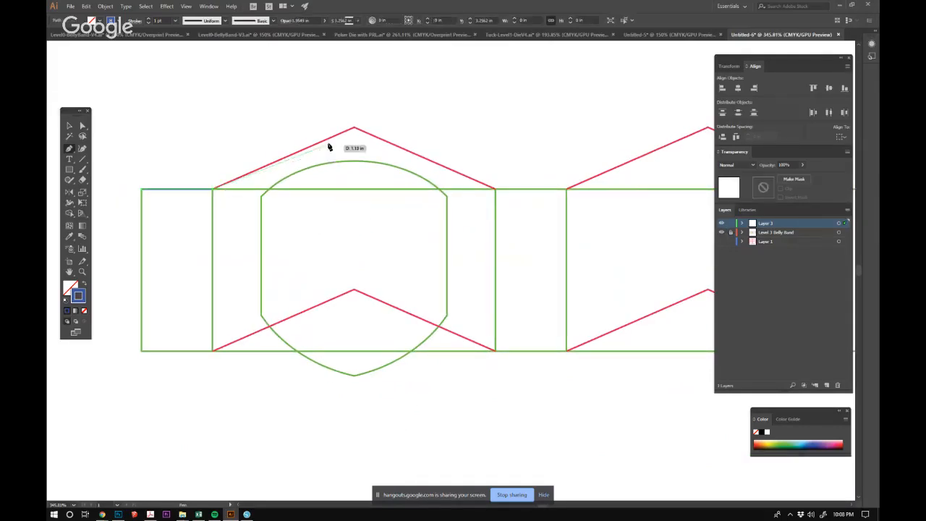
{"action": "left_click", "coordinate": [353, 130]}
{"action": "left_click", "coordinate": [495, 189]}
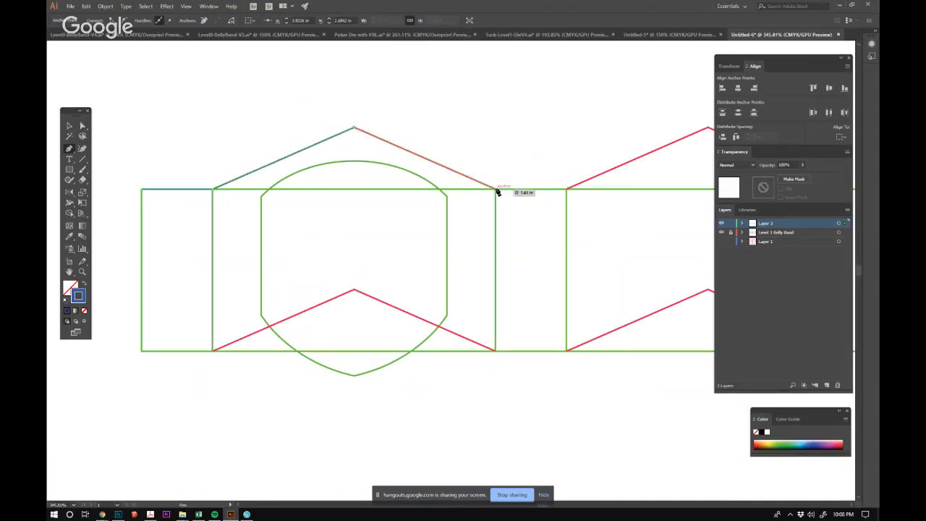
{"action": "left_click", "coordinate": [566, 190]}
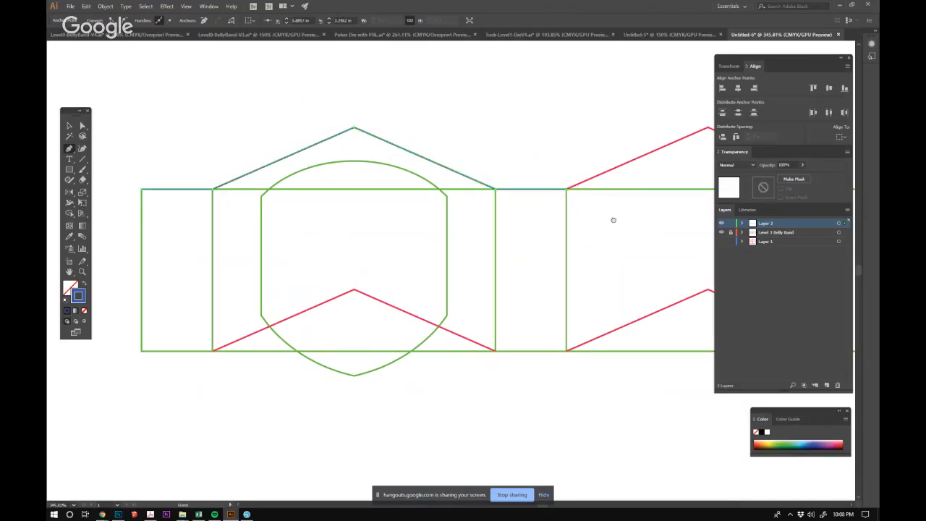
{"action": "left_click_drag", "start_coordinate": [613, 219], "coordinate": [332, 251]}
{"action": "left_click", "coordinate": [426, 160]}
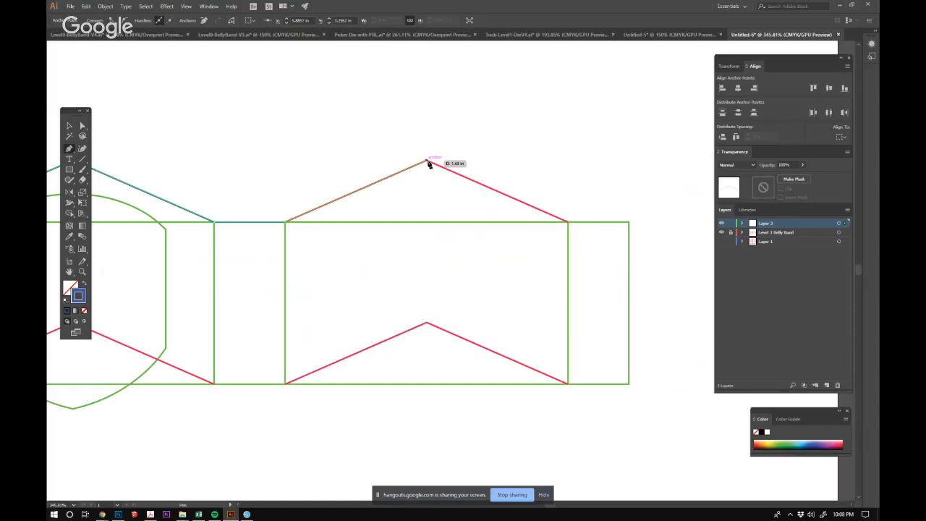
{"action": "left_click", "coordinate": [568, 222]}
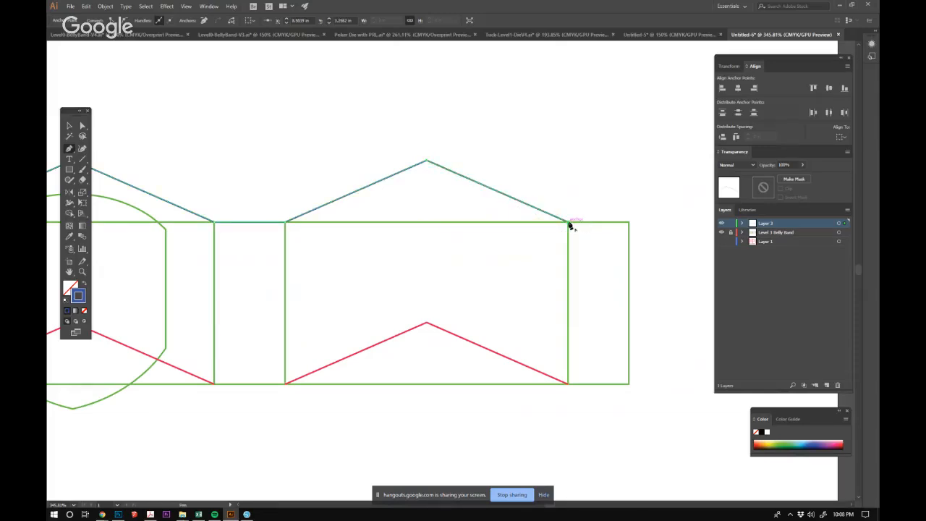
{"action": "left_click", "coordinate": [629, 222]}
Trace the right side, the lower edge with its two peaks, and the left side, closing the outline at its starting corner.
{"action": "left_click", "coordinate": [629, 384]}
{"action": "left_click", "coordinate": [568, 384]}
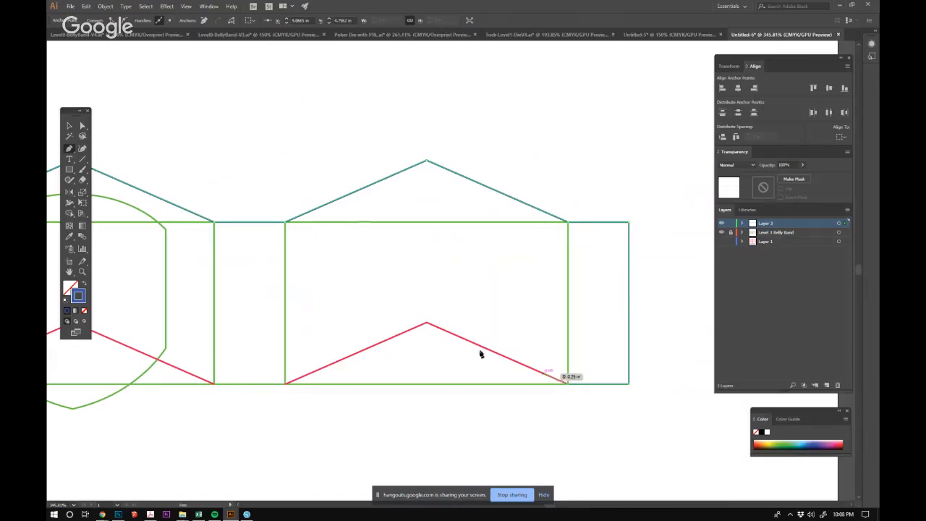
{"action": "left_click", "coordinate": [427, 323]}
{"action": "left_click", "coordinate": [285, 384]}
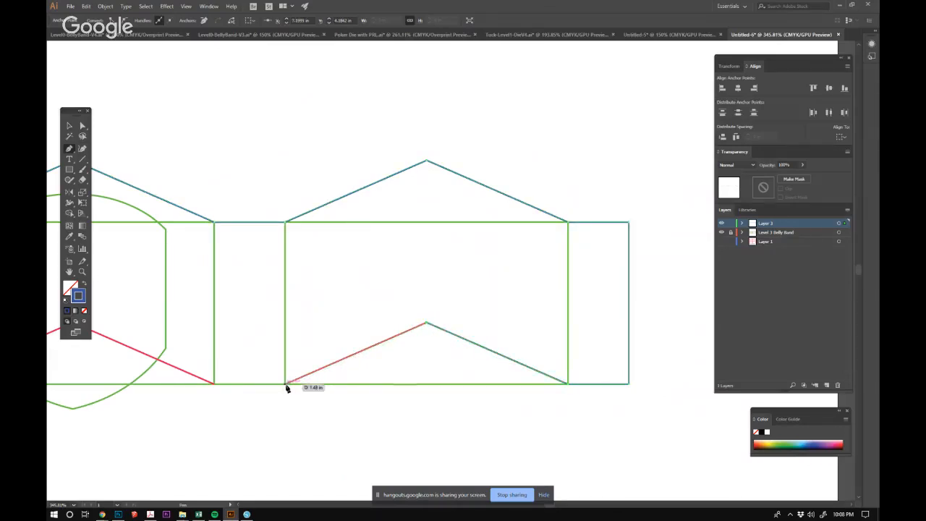
{"action": "left_click", "coordinate": [215, 385]}
{"action": "left_click_drag", "start_coordinate": [215, 385], "coordinate": [544, 333]}
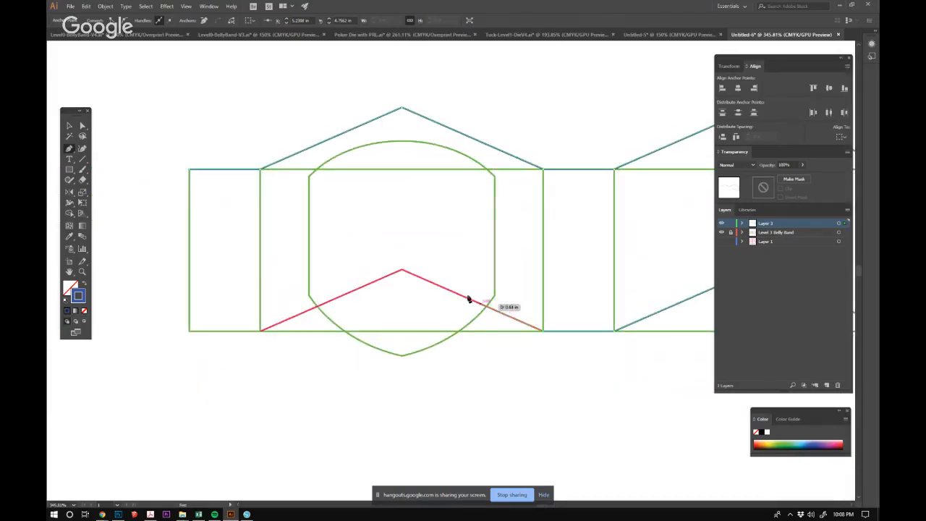
{"action": "left_click", "coordinate": [403, 269]}
{"action": "left_click", "coordinate": [261, 332]}
{"action": "left_click", "coordinate": [189, 331]}
{"action": "left_click", "coordinate": [189, 170]}
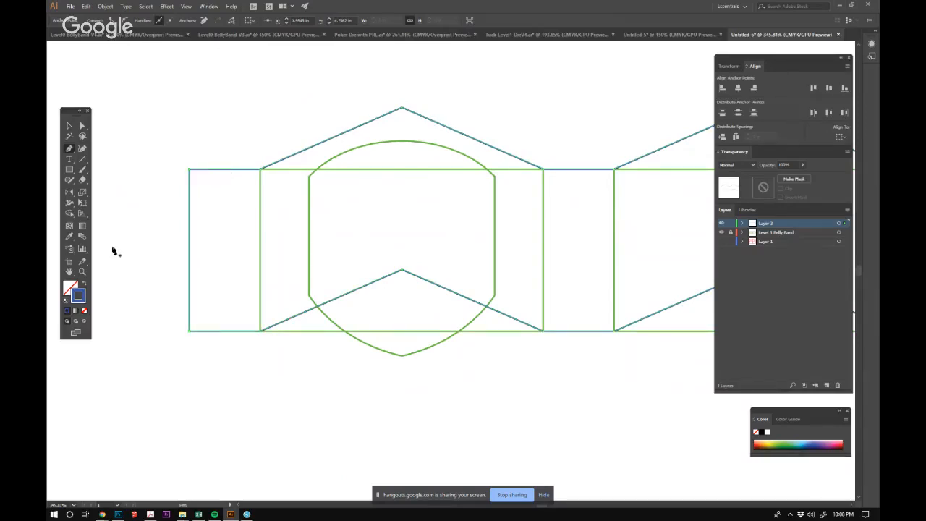
Swap the traced outline's fill and stroke to make it solid blue without a stroke, and clear the selection.
{"action": "left_click", "coordinate": [85, 286]}
{"action": "left_click", "coordinate": [70, 127]}
{"action": "left_click", "coordinate": [141, 144]}
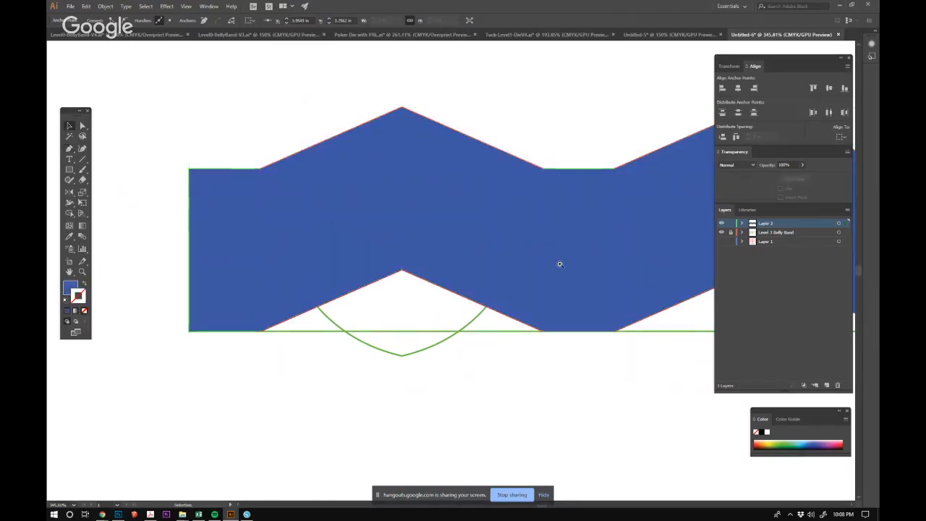
Show Layer 1 to compare the blue band with the box die line, and hide that layer again.
{"action": "scroll", "coordinate": [559, 263], "scroll_direction": "down", "scroll_amount": 2}
{"action": "scroll", "coordinate": [548, 275], "scroll_direction": "left", "scroll_amount": 1}
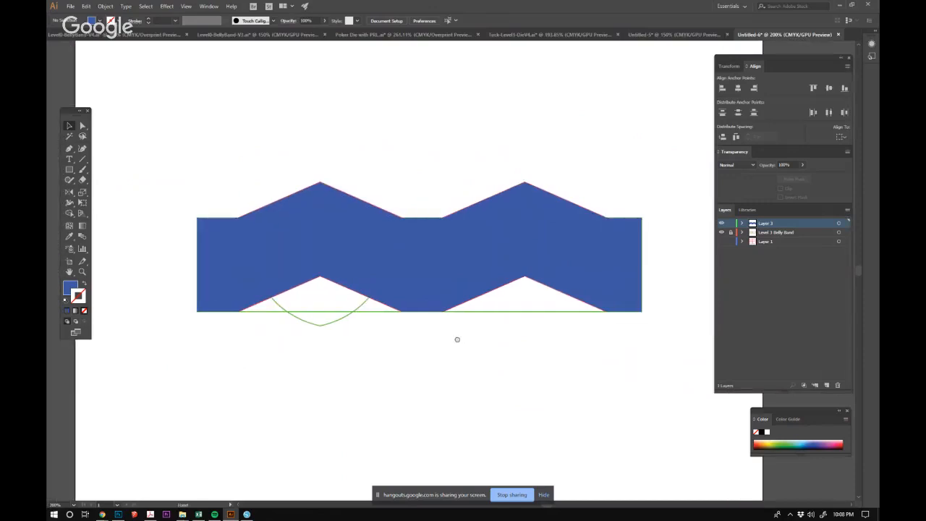
{"action": "left_click", "coordinate": [721, 241]}
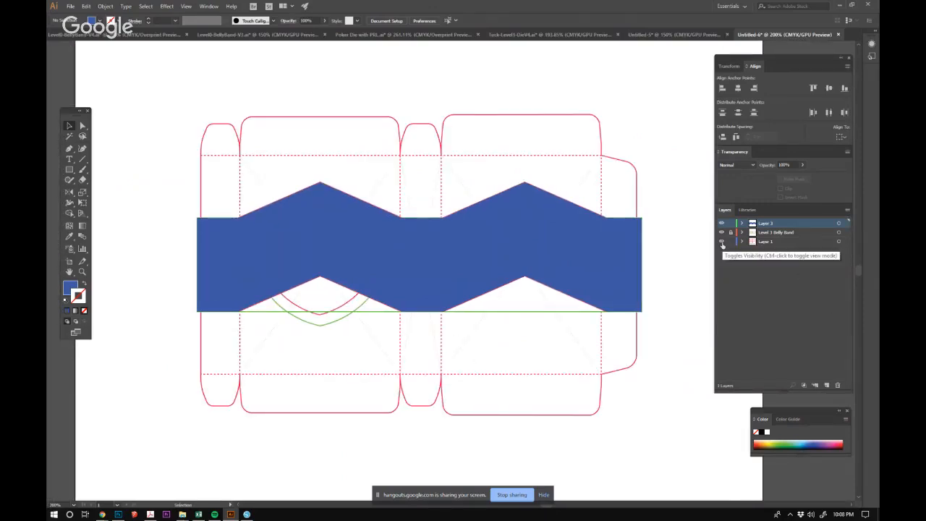
{"action": "left_click", "coordinate": [721, 242]}
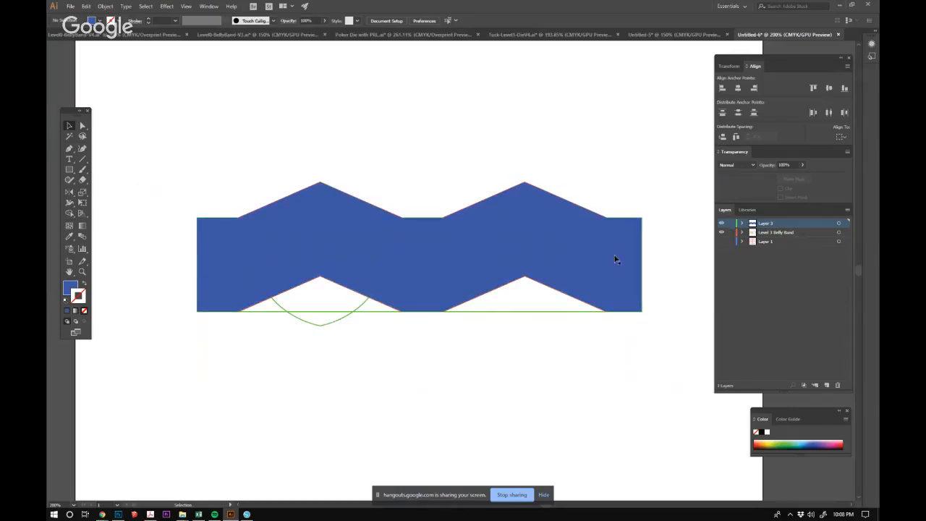
Unlock the belly band layer, copy its shield and paste it in place on Layer 3 with the belly band layer hidden.
{"action": "left_click", "coordinate": [330, 325]}
{"action": "double_click", "coordinate": [330, 326]}
{"action": "left_click", "coordinate": [330, 326]}
{"action": "key", "text": "ctrl+c"}
{"action": "double_click", "coordinate": [380, 379]}
{"action": "left_click", "coordinate": [721, 232]}
{"action": "key", "text": "ctrl+v"}
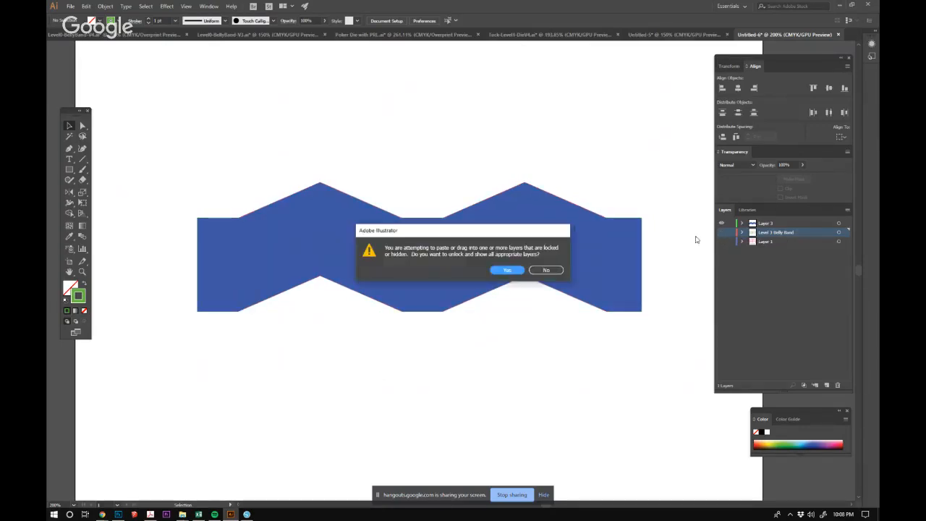
{"action": "left_click", "coordinate": [554, 272]}
{"action": "left_click", "coordinate": [778, 223]}
{"action": "key", "text": "ctrl+v"}
Apply the band's blue fill to the pasted shield with the Eyedropper tool, and clear the selection.
{"action": "key", "text": "i"}
{"action": "left_click", "coordinate": [227, 251]}
{"action": "left_click", "coordinate": [69, 125]}
{"action": "left_click", "coordinate": [408, 133]}
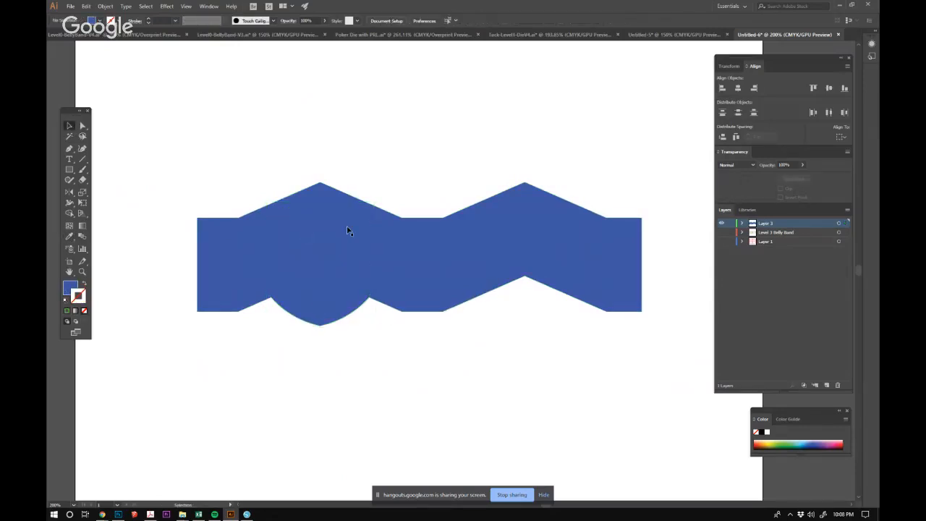
{"action": "left_click", "coordinate": [337, 289]}
{"action": "left_click", "coordinate": [483, 288], "text": "shift"}
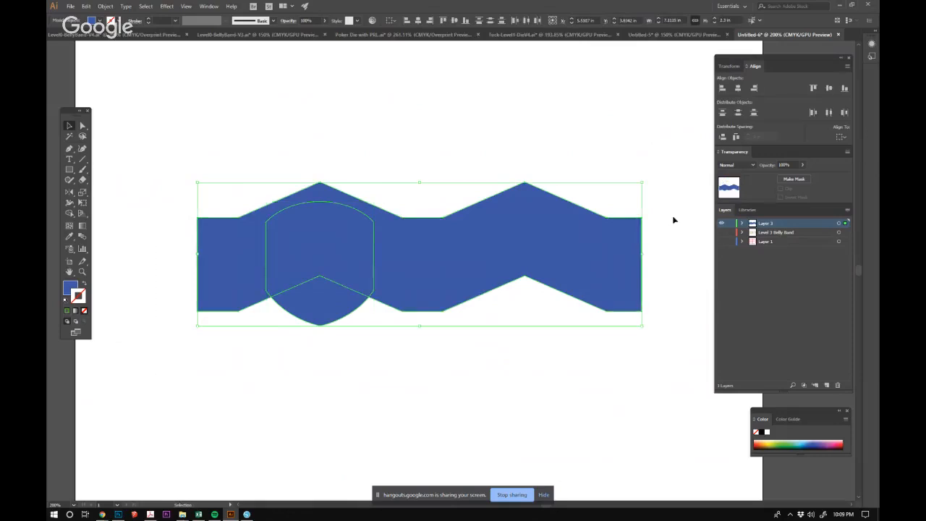
{"action": "left_click", "coordinate": [593, 94]}
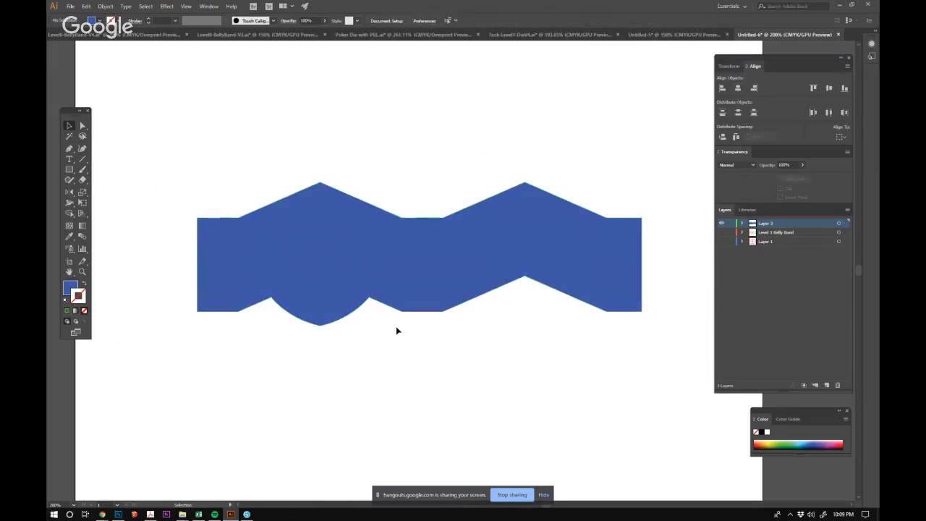
Show the box die line on Layer 1 and cut the blue band shape from Layer 3.
{"action": "left_click", "coordinate": [721, 241]}
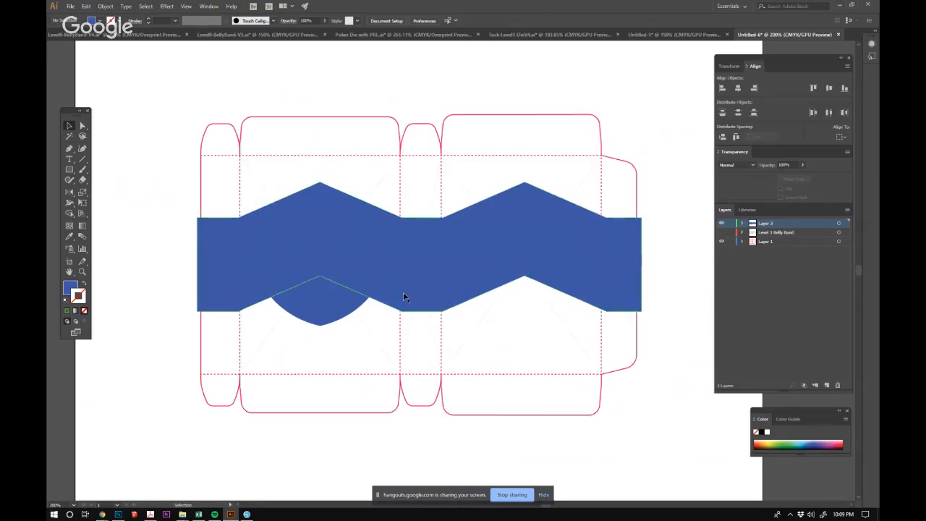
{"action": "left_click", "coordinate": [450, 231]}
{"action": "key", "text": "Delete"}
Reflect a vertical-axis copy of the blue shield about the centre of the narrow middle panel, onto the back panel.
{"action": "left_click", "coordinate": [320, 278]}
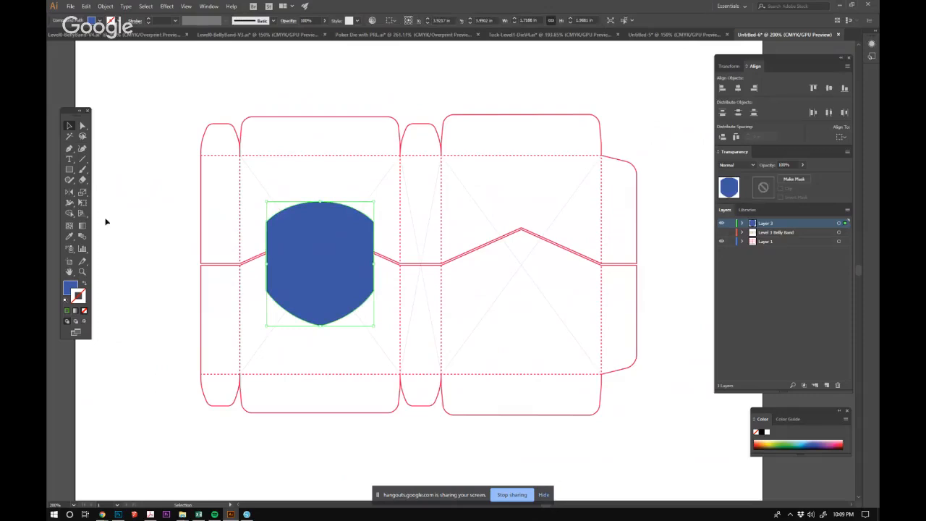
{"action": "left_click", "coordinate": [69, 192]}
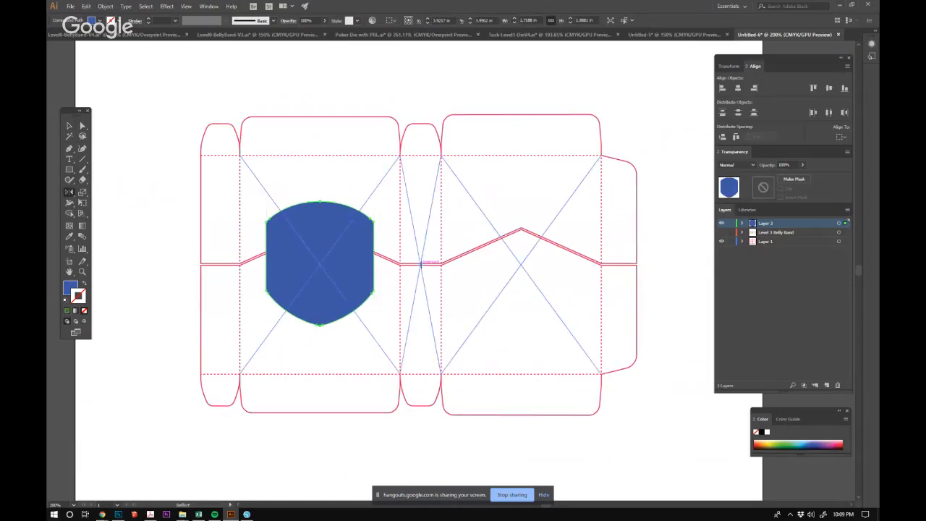
{"action": "left_click", "coordinate": [422, 268], "text": "alt"}
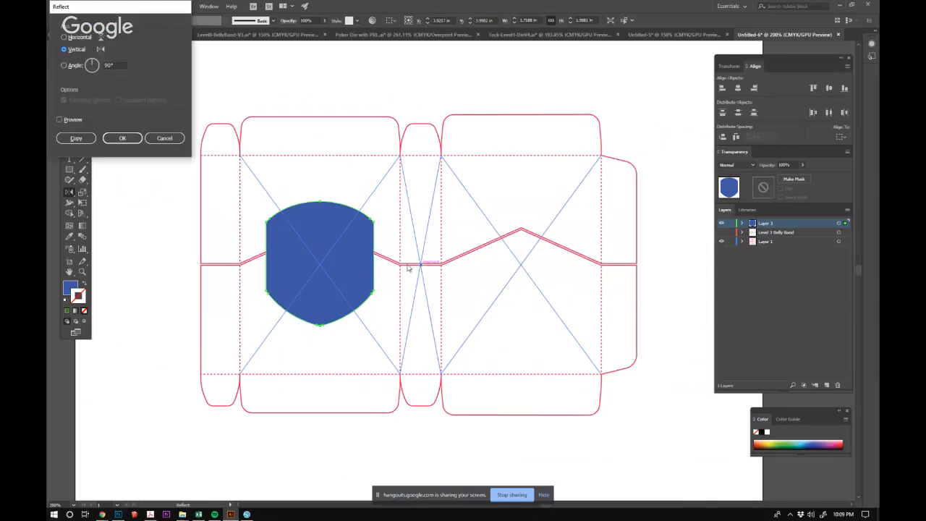
{"action": "left_click", "coordinate": [89, 138]}
{"action": "left_click", "coordinate": [70, 125]}
{"action": "left_click", "coordinate": [196, 95]}
Paste the blue band back in place, copy both shields, and select the band together with them.
{"action": "key", "text": "ctrl+v"}
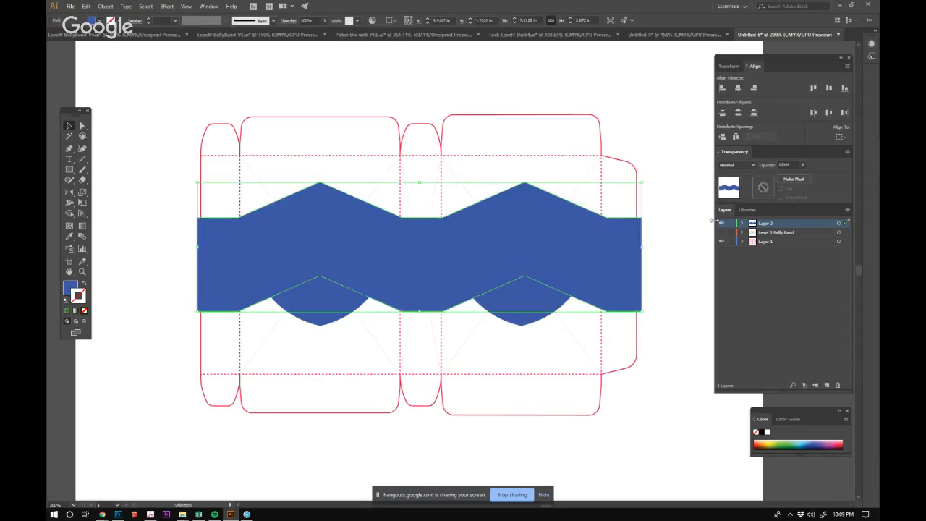
{"action": "left_click", "coordinate": [329, 301], "text": "shift"}
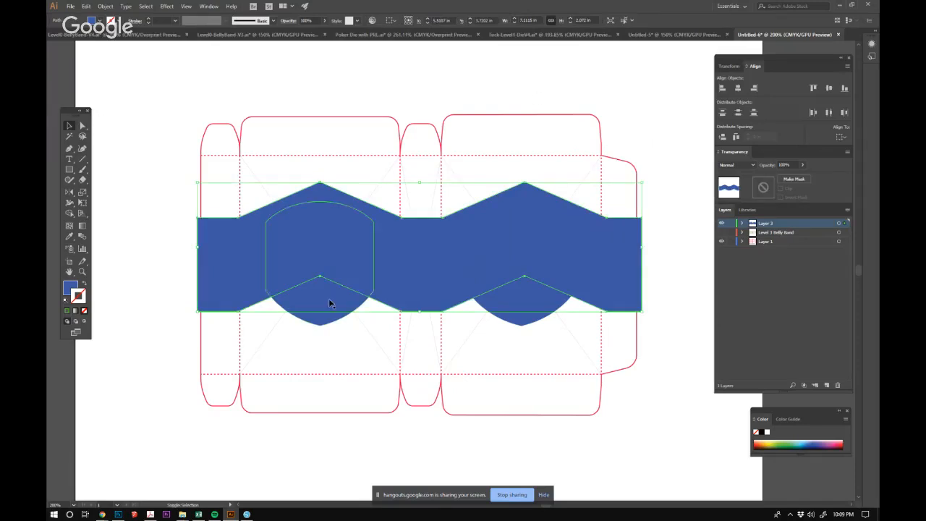
{"action": "left_click", "coordinate": [533, 316], "text": "shift"}
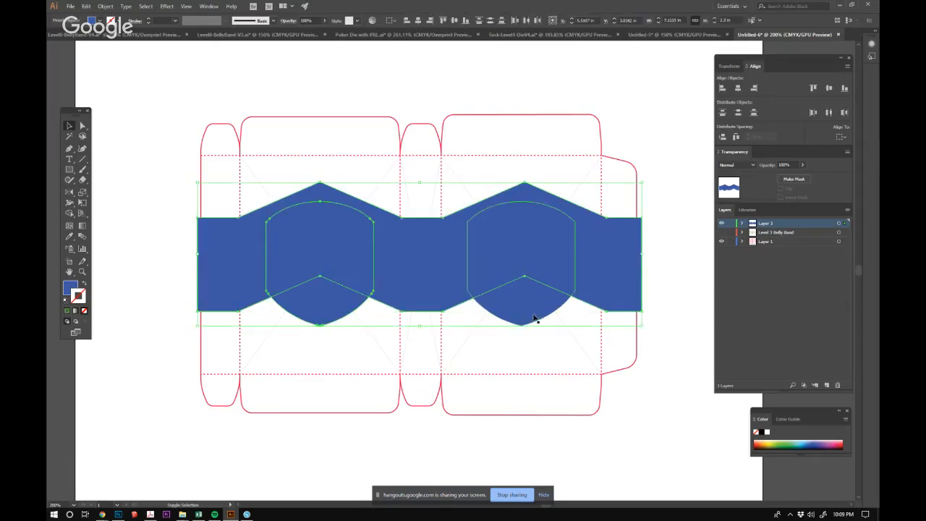
{"action": "left_click", "coordinate": [729, 66]}
{"action": "left_click", "coordinate": [572, 183]}
{"action": "left_click", "coordinate": [510, 310]}
{"action": "left_click", "coordinate": [337, 321], "text": "shift"}
{"action": "left_click", "coordinate": [459, 240], "text": "shift"}
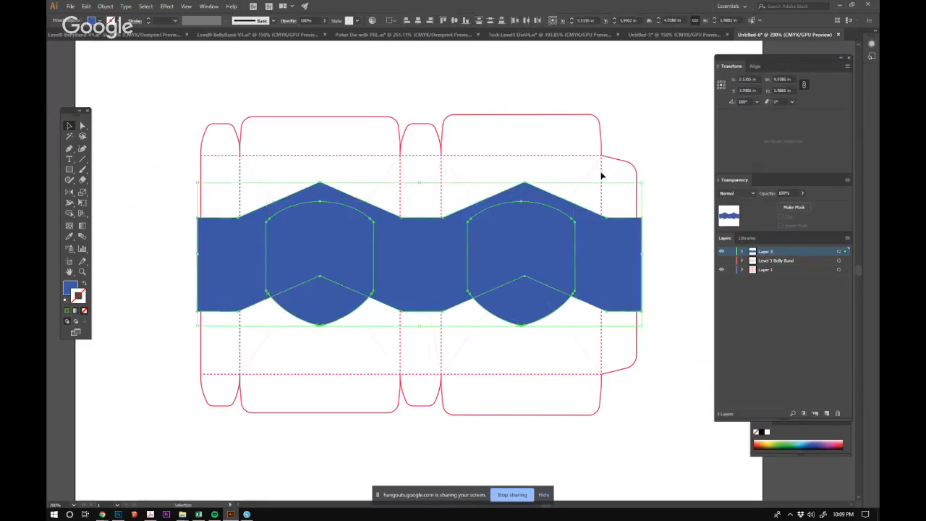
Unite the band and both shields into one shape with Pathfinder, and move the Pathfinder controls off the artwork.
{"action": "left_click", "coordinate": [209, 6]}
{"action": "left_click", "coordinate": [258, 304]}
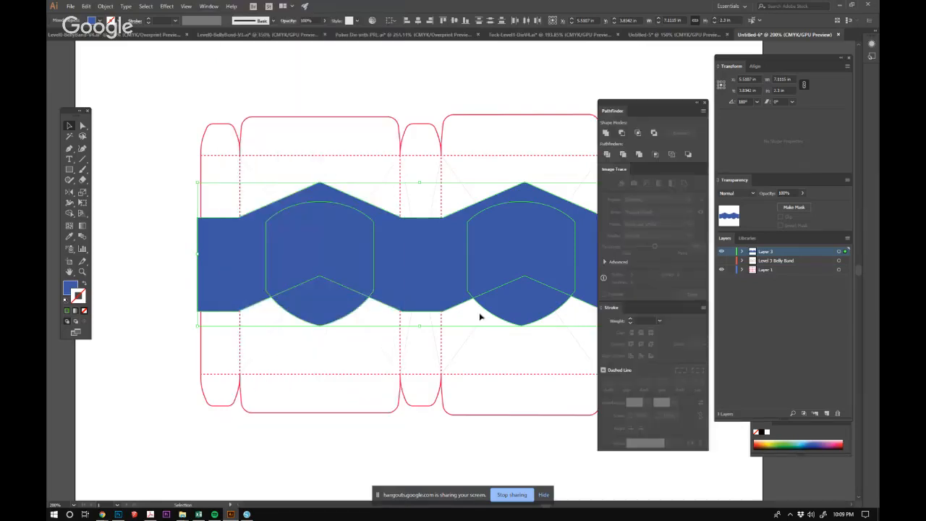
{"action": "left_click", "coordinate": [605, 133]}
{"action": "left_click_drag", "start_coordinate": [672, 110], "coordinate": [791, 278]}
Hide Layer 1, turn the united band into an unfilled blue outline, and clear the selection.
{"action": "left_click", "coordinate": [721, 269]}
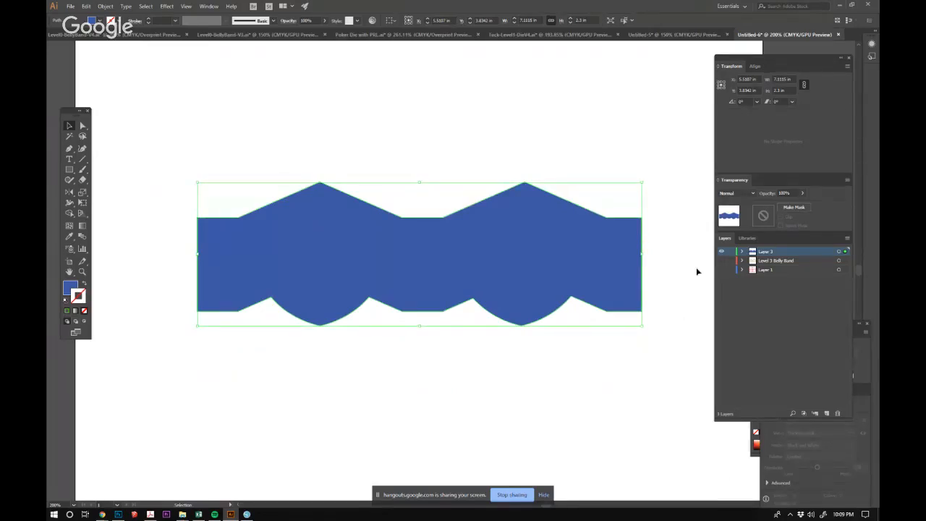
{"action": "key", "text": "shift+x"}
{"action": "left_click", "coordinate": [432, 171]}
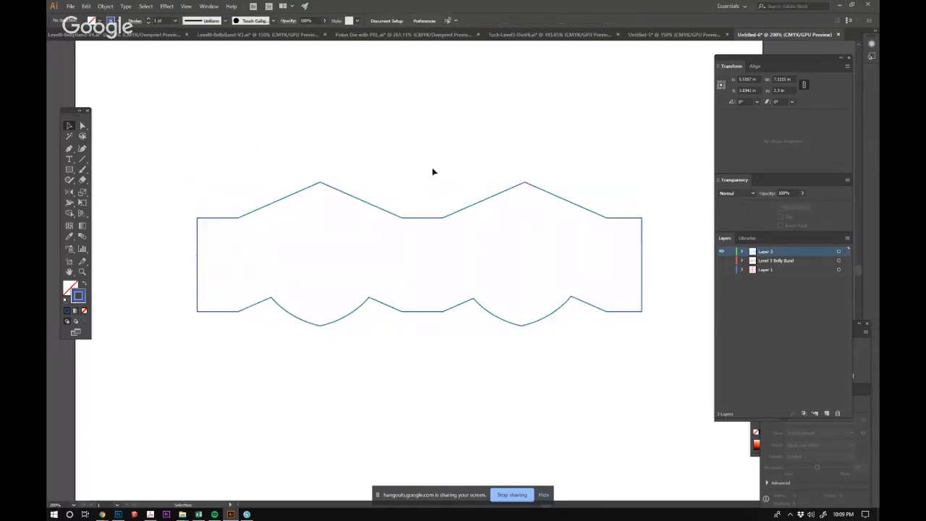
Paste the two shields in front as unfilled blue outlines and increase their stroke weight to about 12 pt.
{"action": "key", "text": "ctrl+f"}
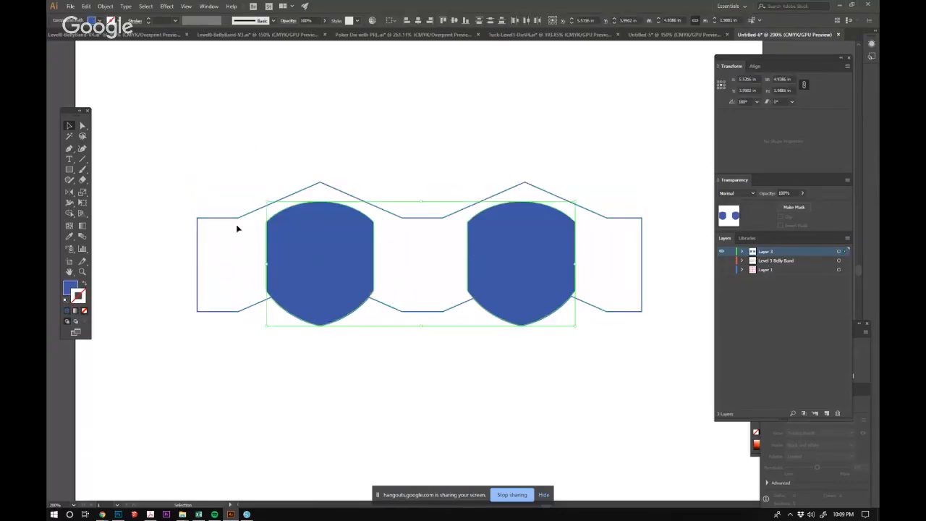
{"action": "key", "text": "shift+x"}
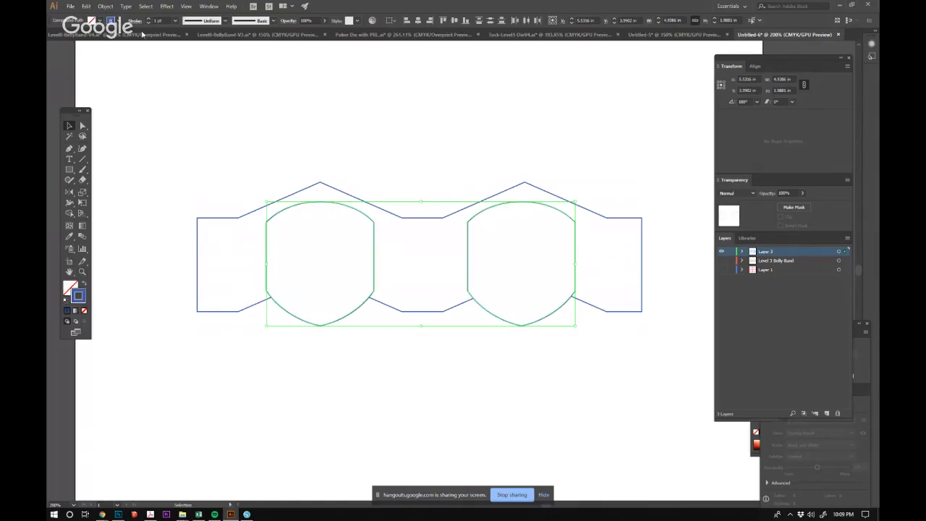
{"action": "left_click", "coordinate": [150, 19], "text": "shift"}
{"action": "left_click", "coordinate": [150, 19], "text": "shift"}
{"action": "left_click", "coordinate": [149, 19], "text": "shift"}
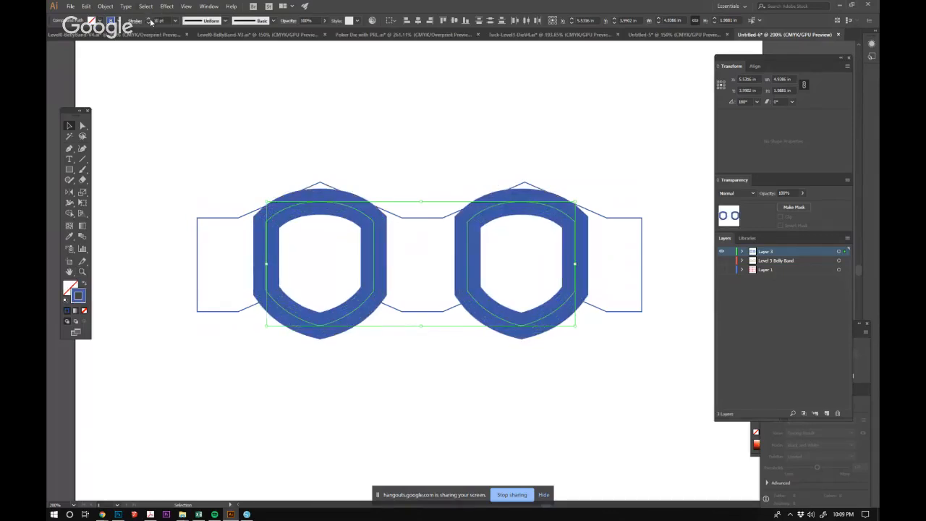
{"action": "left_click", "coordinate": [148, 23], "text": "shift"}
{"action": "left_click", "coordinate": [149, 23], "text": "shift"}
{"action": "left_click", "coordinate": [149, 20], "text": "shift"}
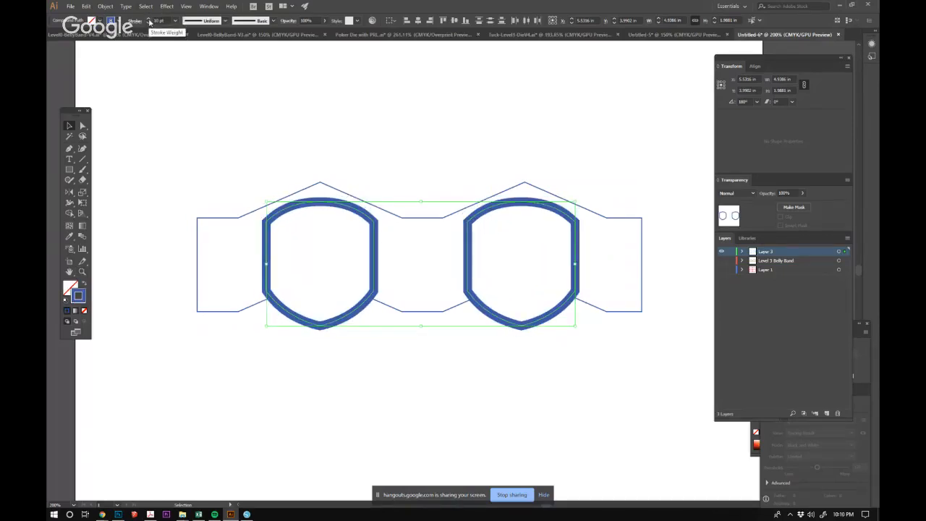
{"action": "left_click", "coordinate": [149, 23]}
{"action": "left_click", "coordinate": [149, 23]}
{"action": "left_click", "coordinate": [149, 24]}
Convert the thick strokes of both shields to filled shapes with Outline Stroke.
{"action": "left_click", "coordinate": [105, 7]}
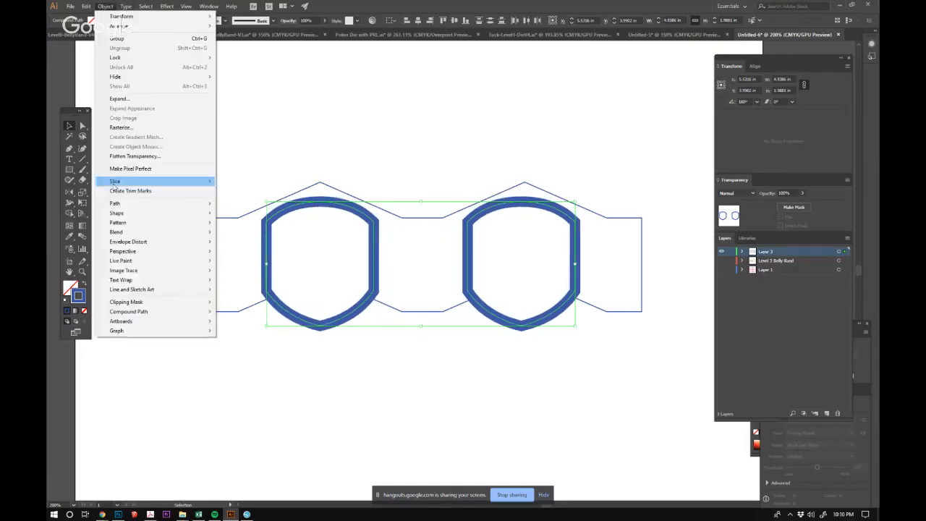
{"action": "mouse_move", "coordinate": [202, 203]}
{"action": "left_click", "coordinate": [239, 225]}
Delete the outer contour of both shield rings, keeping only the smaller inner shield shapes.
{"action": "left_click", "coordinate": [82, 126]}
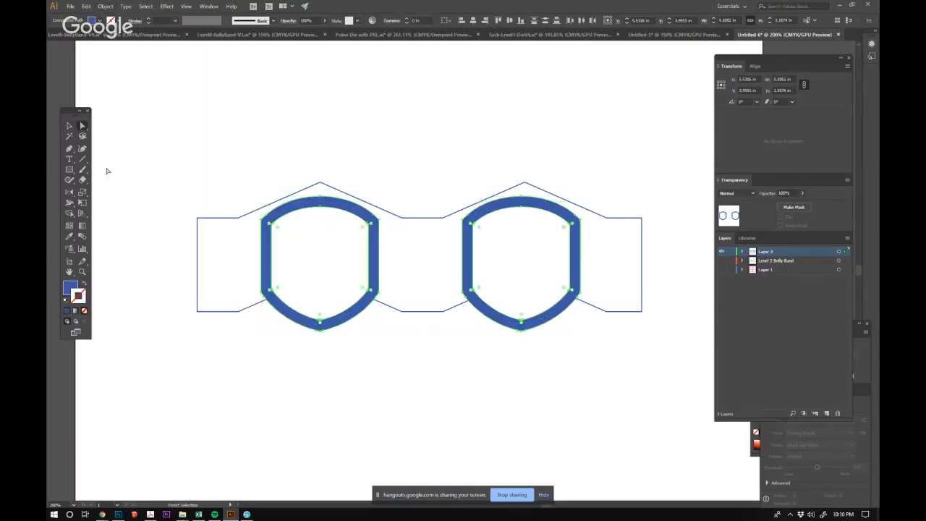
{"action": "left_click", "coordinate": [322, 329]}
{"action": "key", "text": "Delete"}
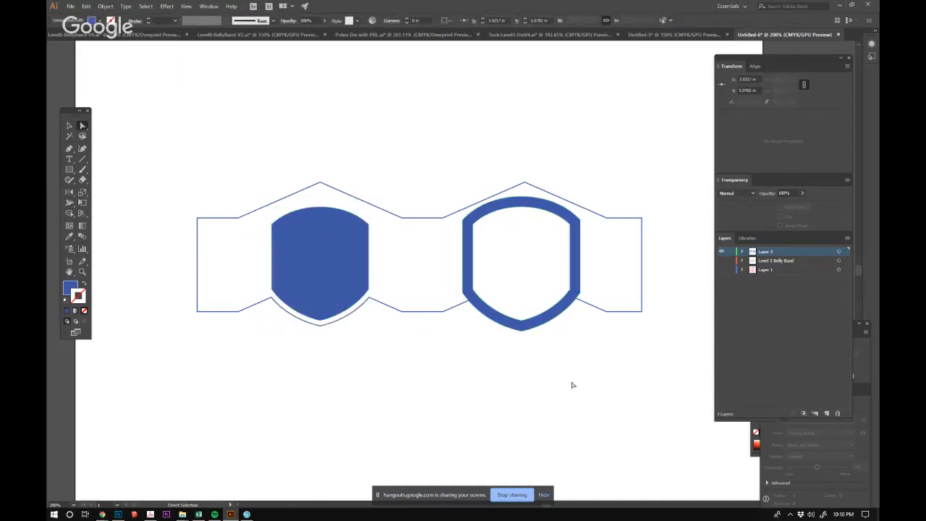
{"action": "left_click", "coordinate": [522, 331]}
{"action": "key", "text": "Delete"}
Swap the fill and stroke of both inset shields so they become unfilled blue outlines, and clear the selection.
{"action": "left_click", "coordinate": [69, 126]}
{"action": "left_click", "coordinate": [292, 271]}
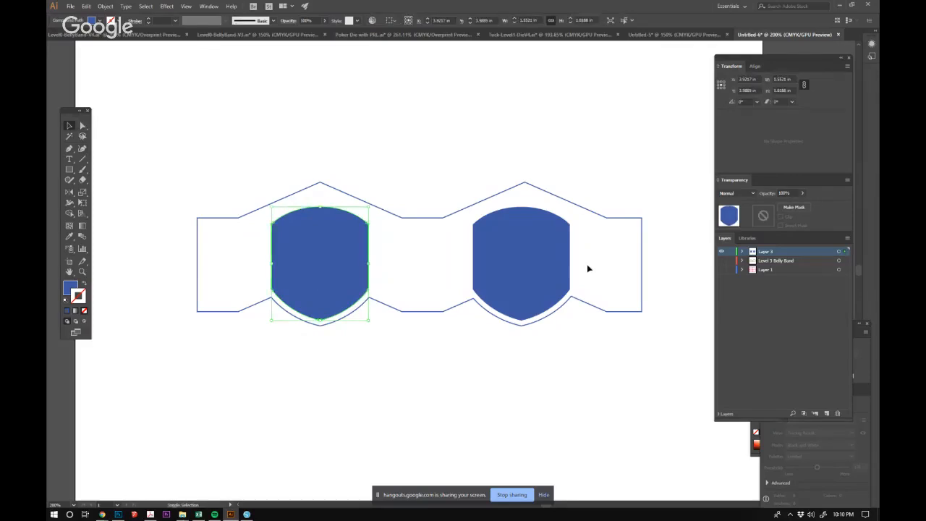
{"action": "left_click", "coordinate": [474, 284], "text": "shift"}
{"action": "left_click", "coordinate": [83, 284]}
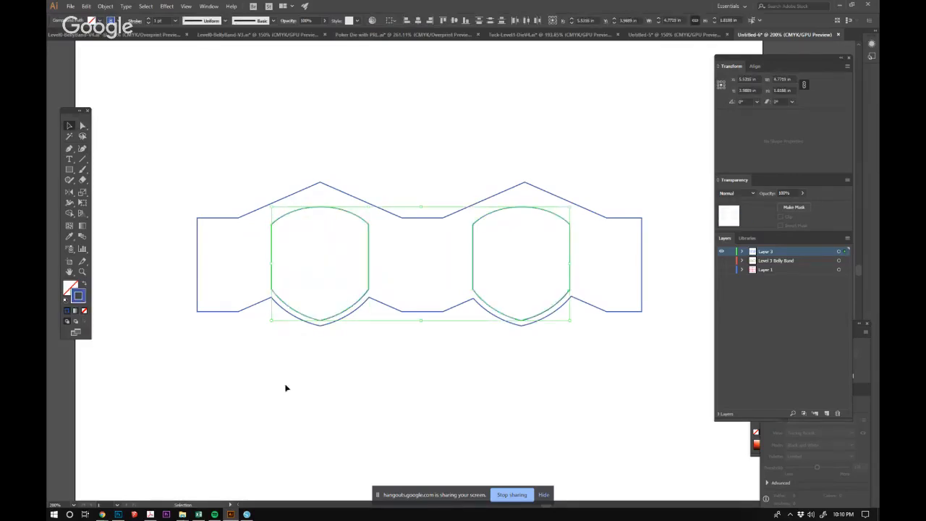
{"action": "left_click", "coordinate": [287, 389]}
Add the text label FRONT inside the left shield.
{"action": "left_click", "coordinate": [69, 160]}
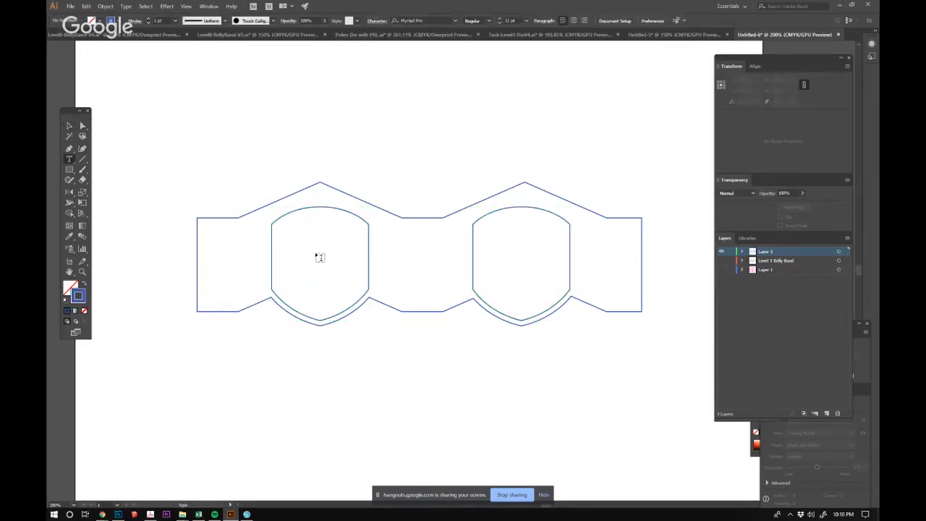
{"action": "left_click", "coordinate": [316, 253]}
{"action": "type", "text": "FRON"}
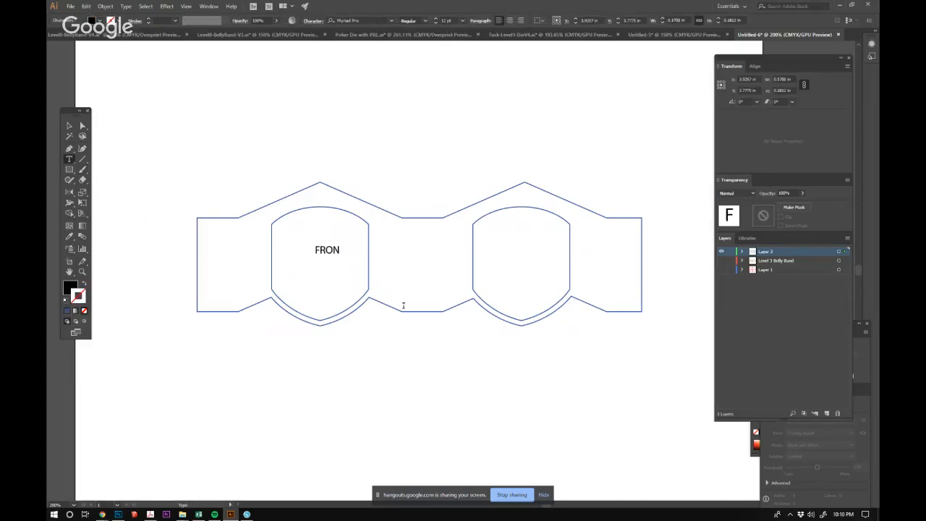
{"action": "type", "text": "T"}
{"action": "left_click", "coordinate": [70, 125]}
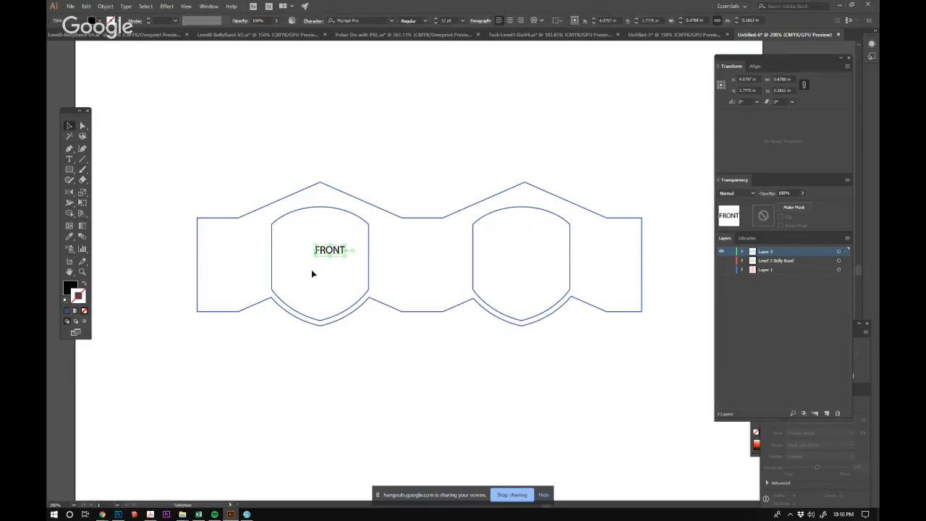
Centre the FRONT label in its shield, copy it into the right shield and change the copy's text to BACK.
{"action": "left_click_drag", "start_coordinate": [350, 256], "coordinate": [530, 269]}
{"action": "double_click", "coordinate": [523, 259]}
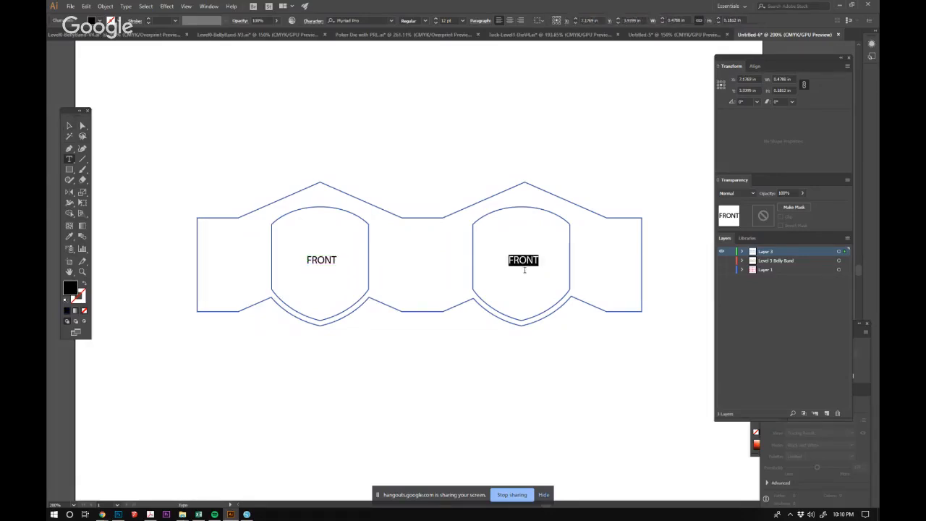
{"action": "type", "text": "bACK"}
{"action": "key", "text": "BackSpace"}
{"action": "key", "text": "BackSpace"}
{"action": "key", "text": "BackSpace"}
{"action": "key", "text": "BackSpace"}
{"action": "type", "text": "BACK"}
{"action": "key", "text": "Return"}
{"action": "key", "text": "BackSpace"}
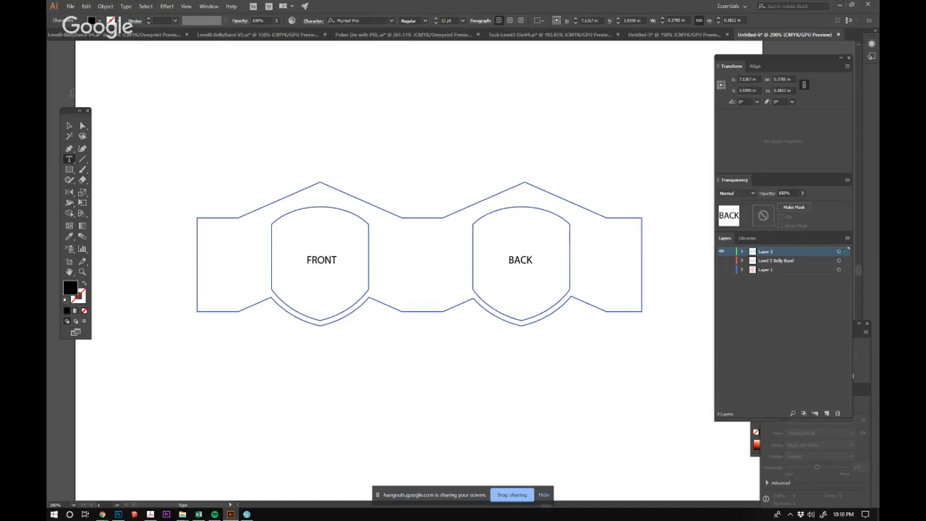
Shift the BACK label slightly to the right inside its shield and clear the selection.
{"action": "left_click", "coordinate": [69, 124]}
{"action": "left_click", "coordinate": [581, 198]}
{"action": "left_click_drag", "start_coordinate": [519, 264], "coordinate": [528, 264]}
{"action": "left_click", "coordinate": [571, 172]}
With Layer 1 shown for reference, round the two outer right corners of the band to about 0.13 in, and hide Layer 1 again.
{"action": "left_click", "coordinate": [721, 270]}
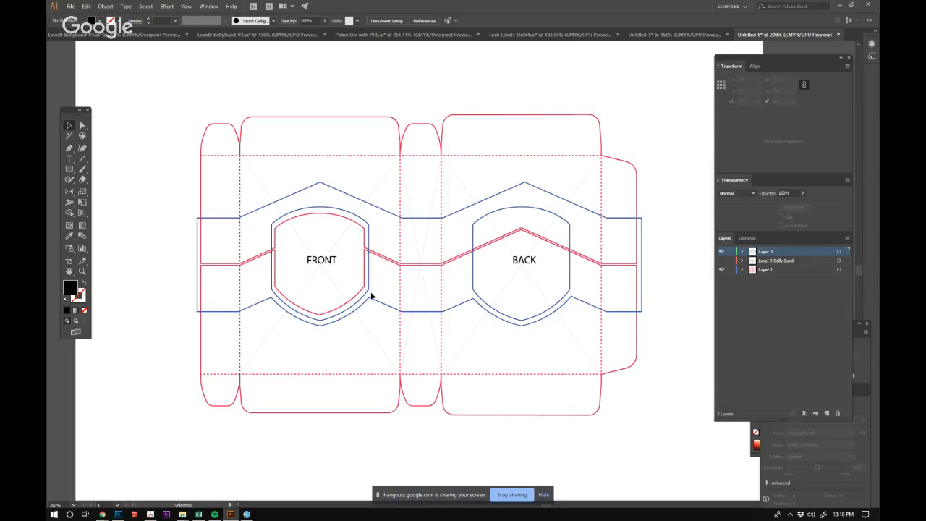
{"action": "left_click_drag", "start_coordinate": [586, 294], "coordinate": [558, 267]}
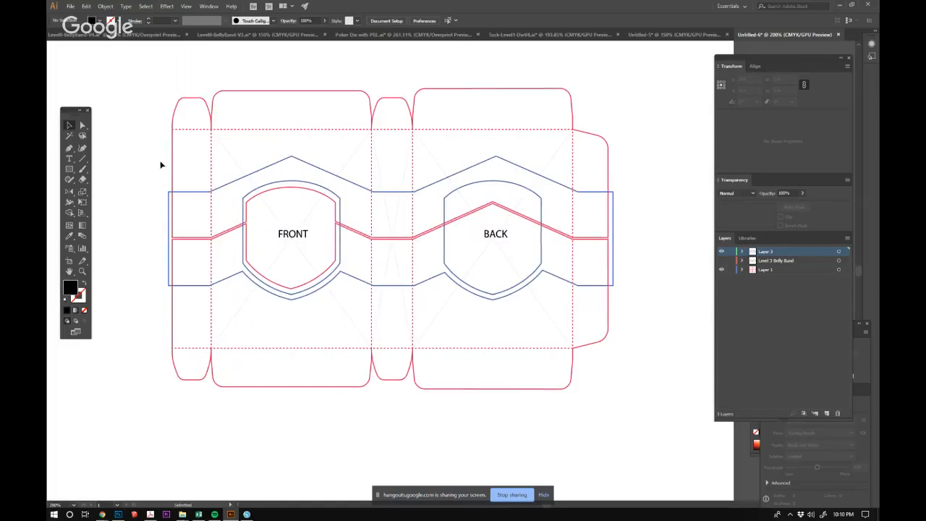
{"action": "left_click", "coordinate": [82, 125]}
{"action": "left_click", "coordinate": [614, 193]}
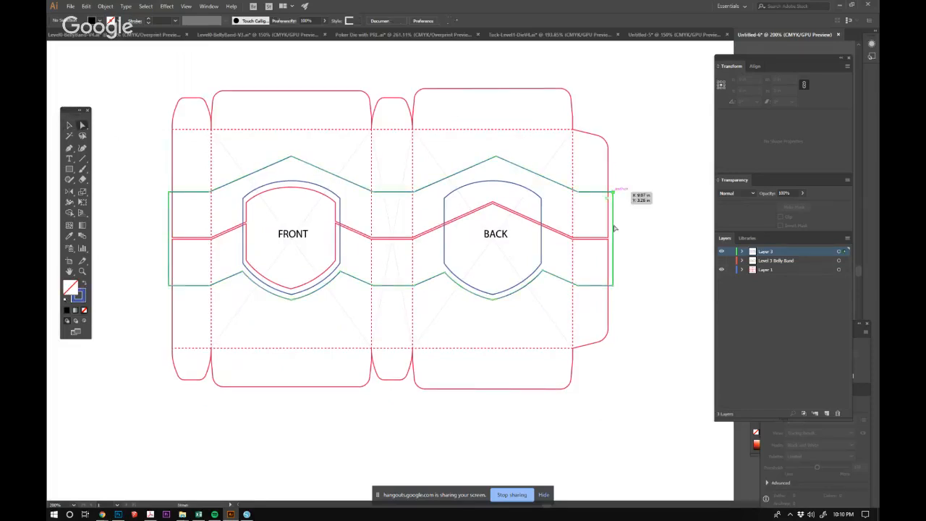
{"action": "left_click", "coordinate": [611, 284]}
{"action": "mouse_move", "coordinate": [611, 284]}
{"action": "left_mouse_down"}
{"action": "mouse_move", "coordinate": [602, 271]}
{"action": "mouse_move", "coordinate": [609, 283]}
{"action": "left_mouse_up"}
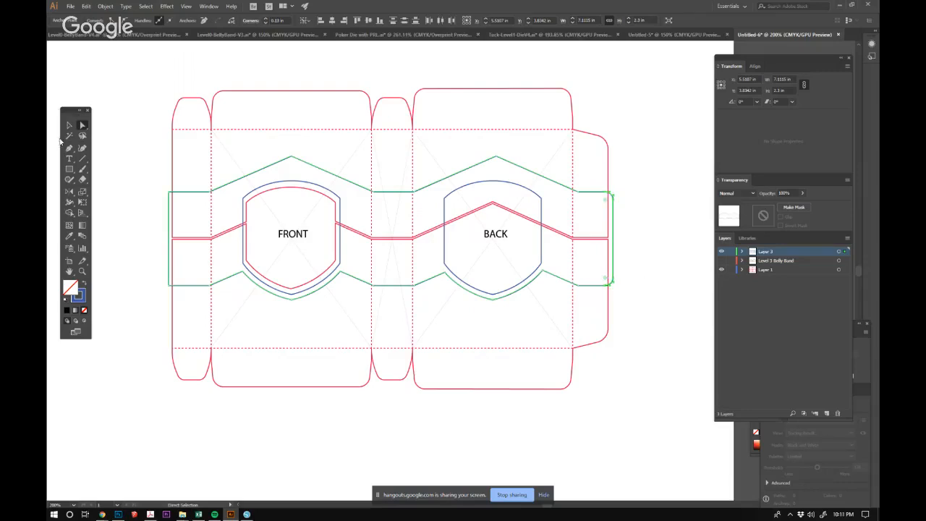
{"action": "left_click", "coordinate": [69, 126]}
{"action": "left_click", "coordinate": [721, 269]}
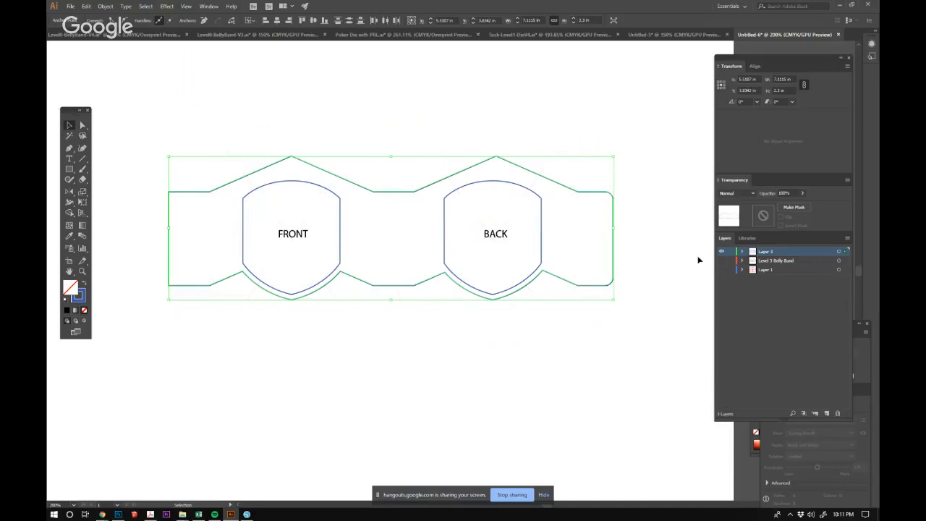
{"action": "left_click", "coordinate": [350, 91]}
Draw a straight vertical fold line about 1.5 in long between the band's upper and lower corners left of the FRONT shield.
{"action": "left_click", "coordinate": [69, 147]}
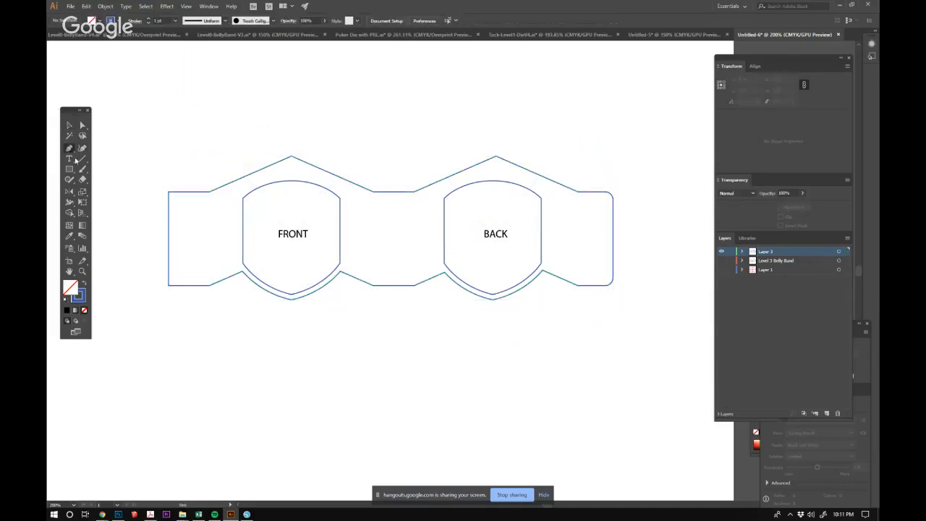
{"action": "left_click", "coordinate": [210, 191]}
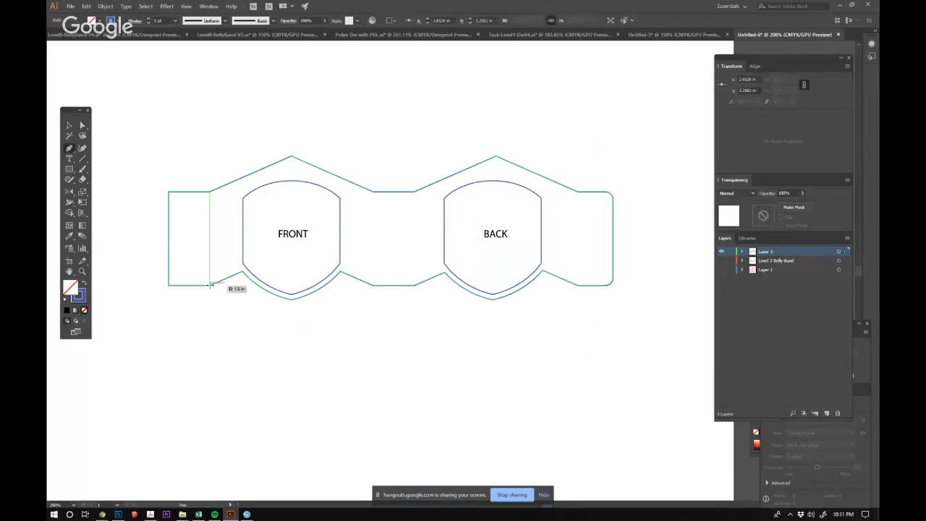
{"action": "left_click", "coordinate": [209, 285]}
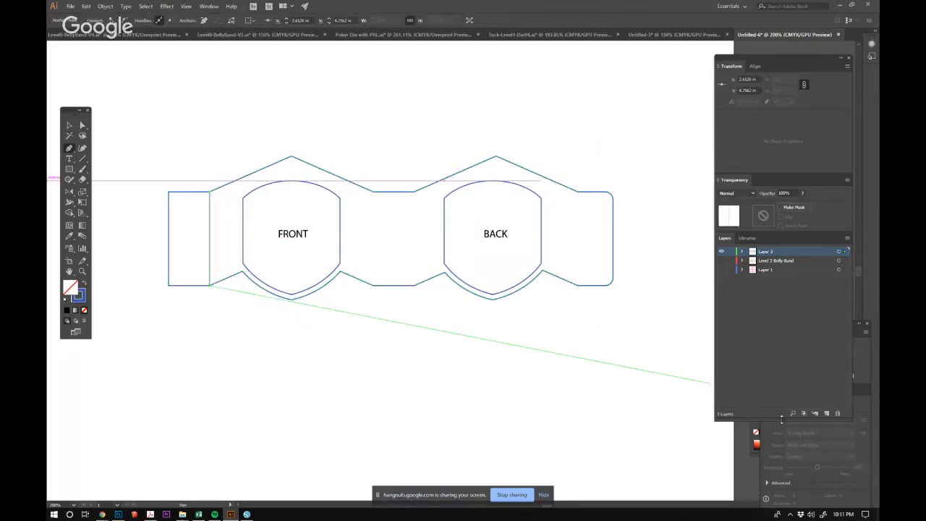
Show the stroke options and make the new fold line dashed with 2 pt dashes.
{"action": "left_click", "coordinate": [754, 444]}
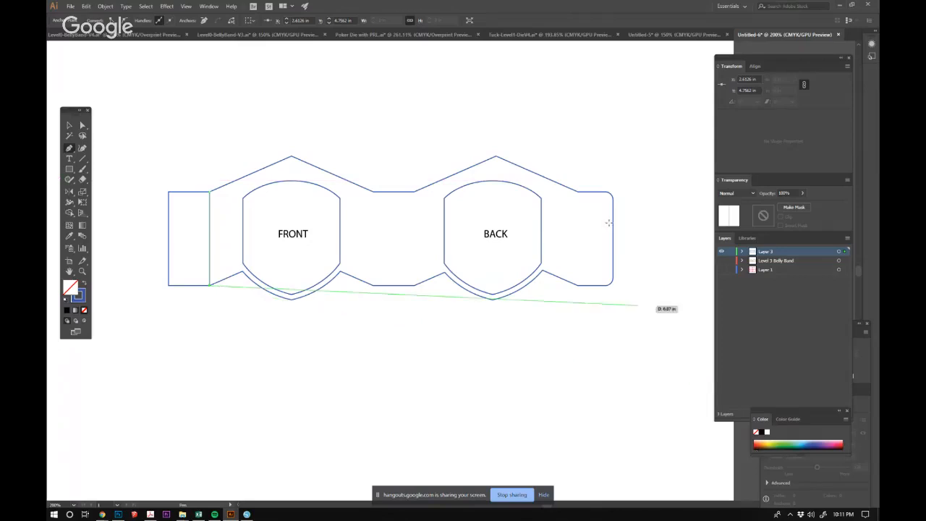
{"action": "left_click", "coordinate": [208, 7]}
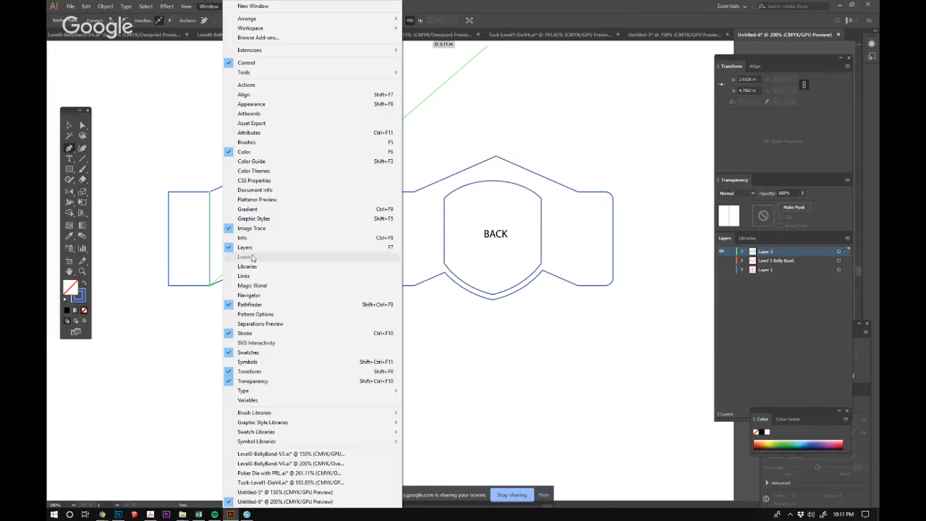
{"action": "left_click", "coordinate": [256, 334]}
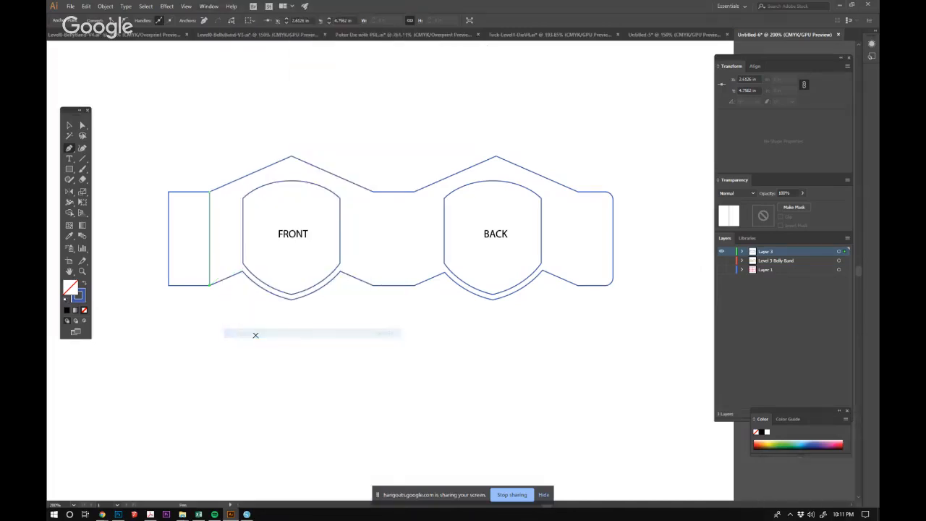
{"action": "left_click", "coordinate": [211, 6]}
{"action": "left_click", "coordinate": [250, 334]}
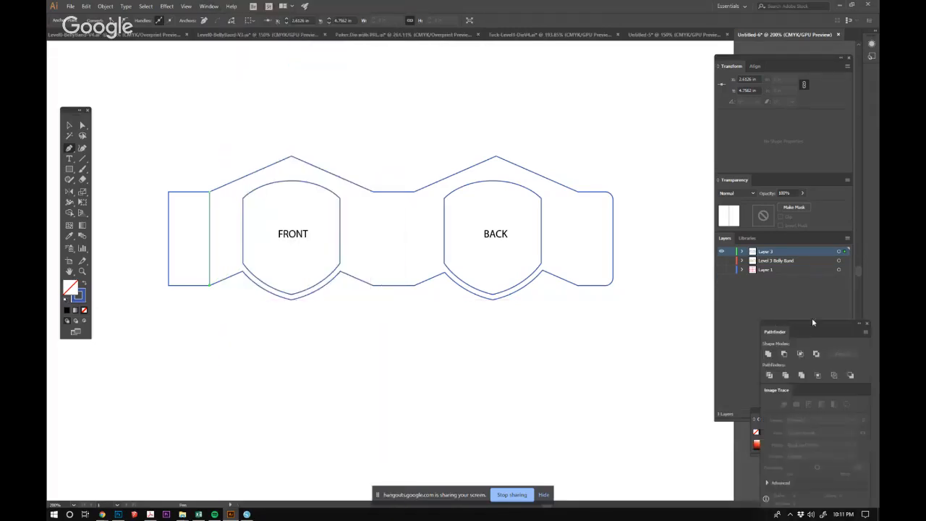
{"action": "left_click_drag", "start_coordinate": [666, 109], "coordinate": [689, 75]}
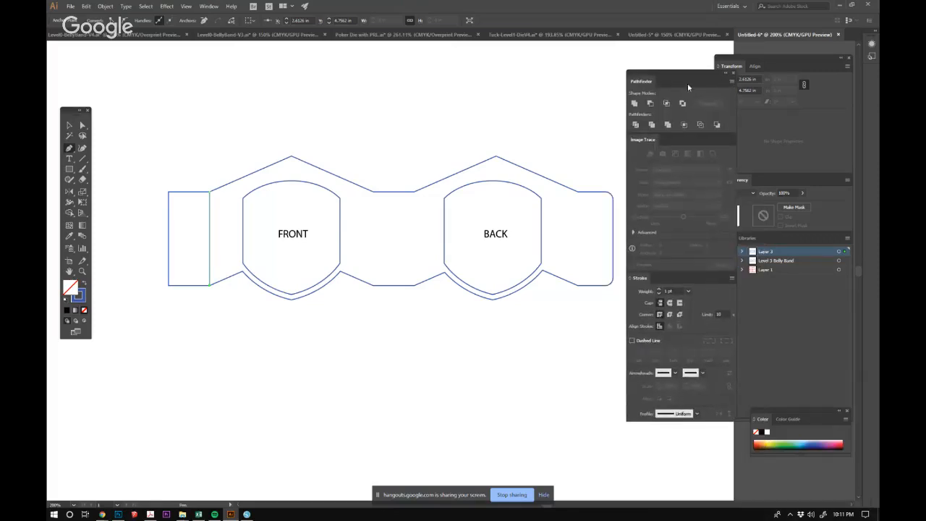
{"action": "left_click", "coordinate": [632, 340]}
{"action": "left_click", "coordinate": [71, 125]}
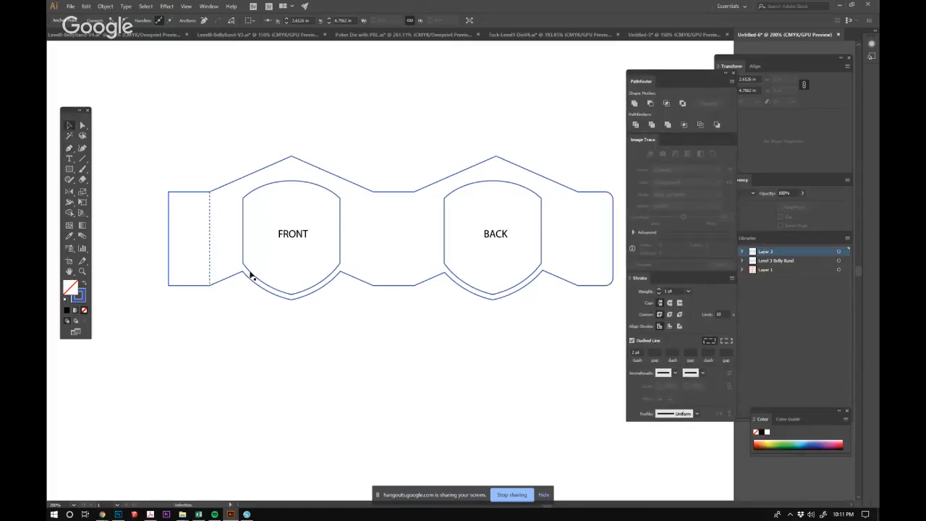
{"action": "left_click", "coordinate": [175, 113]}
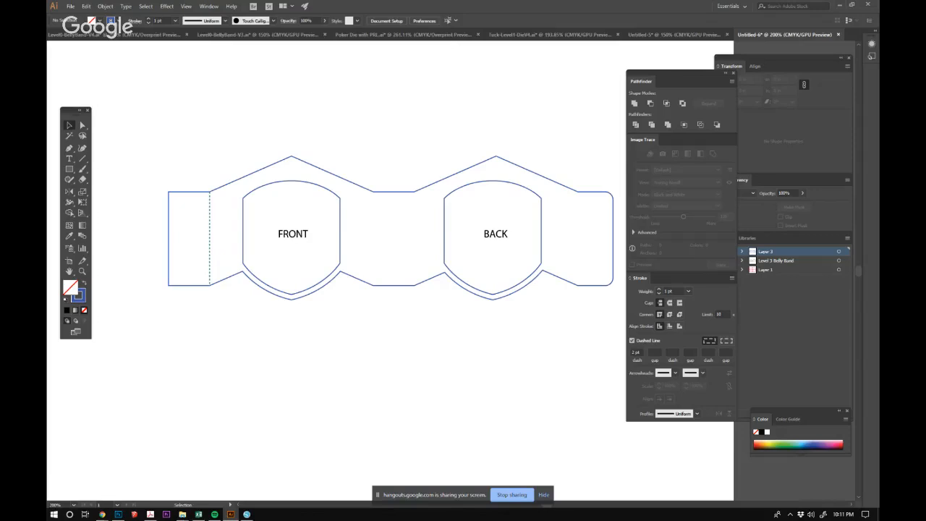
Draw three more dashed vertical fold lines, on both sides of the middle panel and beside the rounded end flap.
{"action": "left_click", "coordinate": [69, 147]}
{"action": "left_click", "coordinate": [374, 192]}
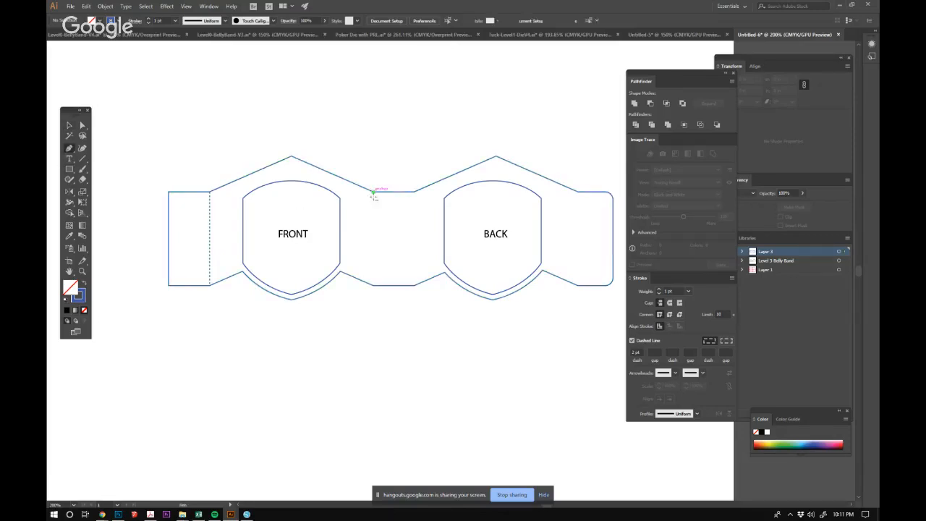
{"action": "left_click", "coordinate": [373, 284]}
{"action": "left_click", "coordinate": [412, 175], "text": "ctrl"}
{"action": "left_click", "coordinate": [413, 192]}
{"action": "left_click", "coordinate": [413, 284]}
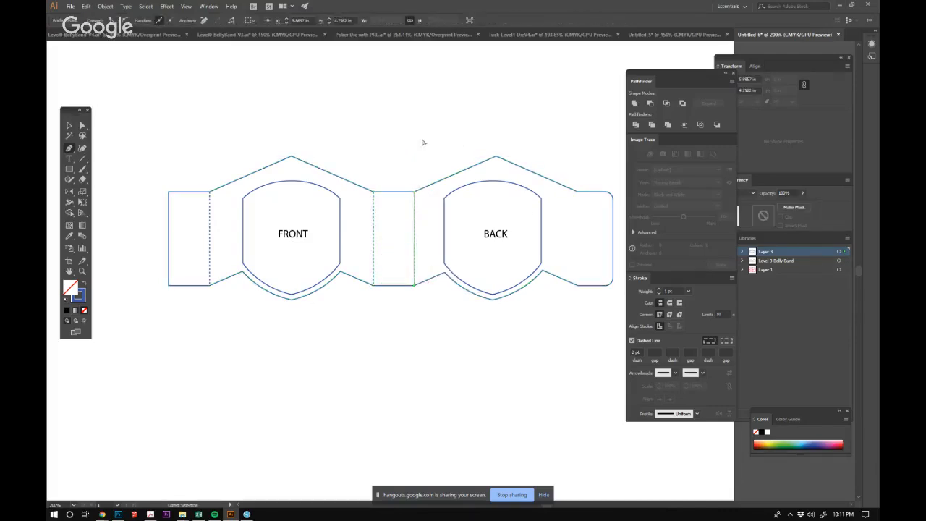
{"action": "left_click", "coordinate": [424, 141], "text": "ctrl"}
{"action": "left_click", "coordinate": [578, 191]}
{"action": "left_click", "coordinate": [579, 284]}
{"action": "left_click", "coordinate": [553, 148], "text": "ctrl"}
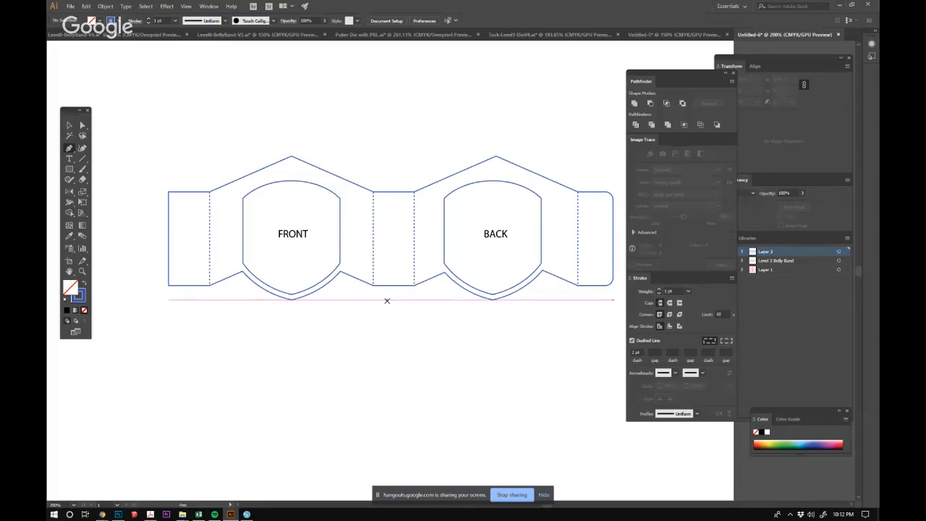
Select the whole belly band with its shields, labels and fold lines, and group it.
{"action": "left_click", "coordinate": [69, 126]}
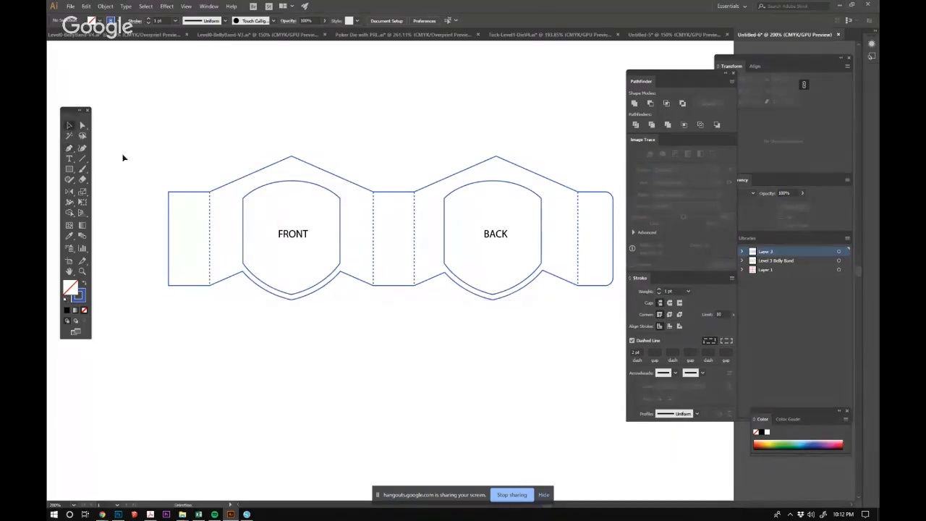
{"action": "left_click_drag", "start_coordinate": [158, 121], "coordinate": [618, 304]}
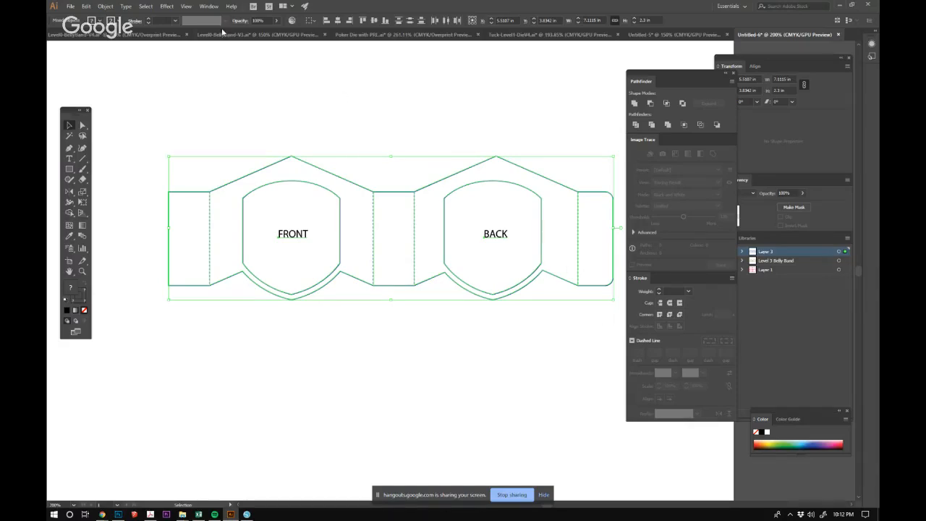
{"action": "left_click", "coordinate": [428, 222]}
{"action": "left_click", "coordinate": [448, 239], "text": "ctrl+alt"}
{"action": "left_click", "coordinate": [448, 240], "text": "ctrl+alt"}
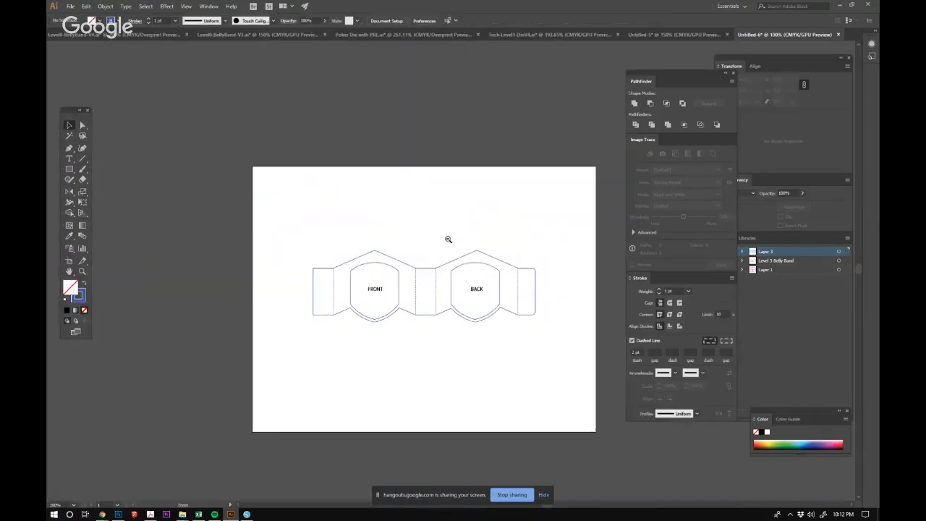
{"action": "left_click_drag", "start_coordinate": [465, 273], "coordinate": [426, 243]}
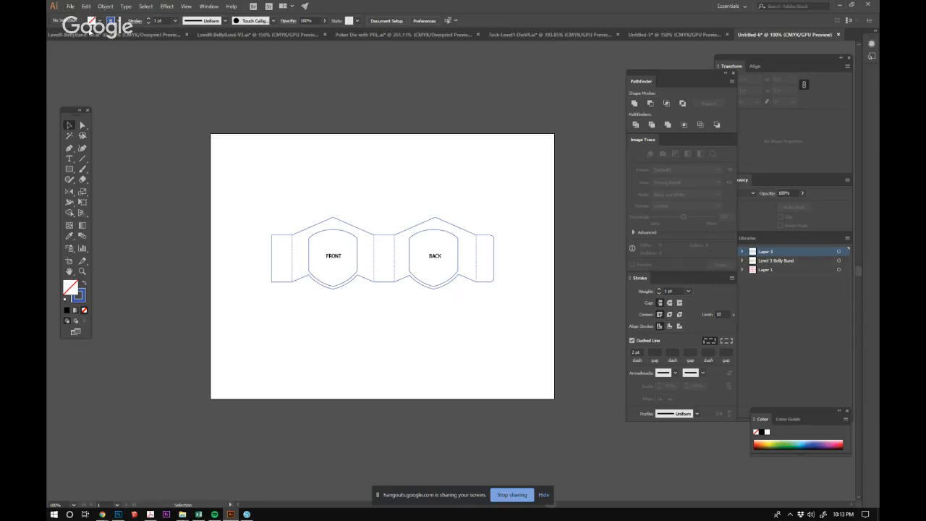
{"action": "left_click_drag", "start_coordinate": [243, 172], "coordinate": [525, 326]}
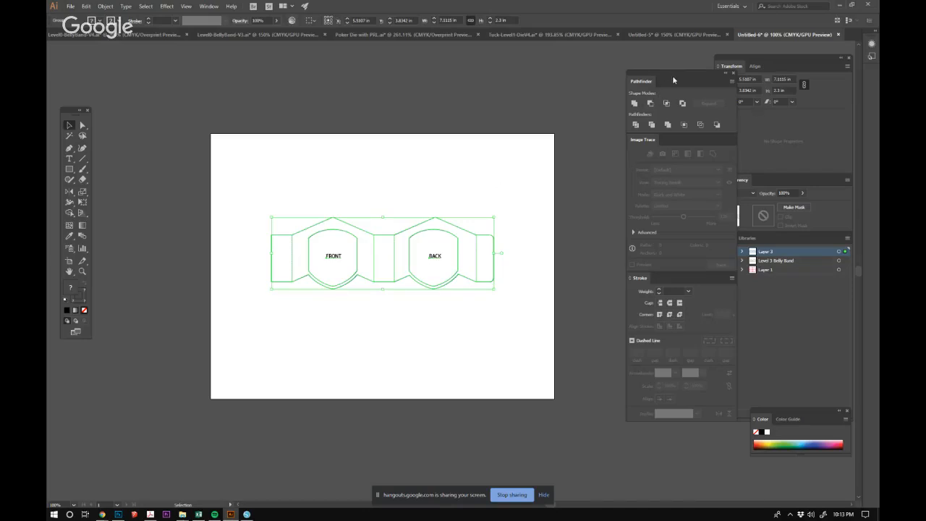
Align the grouped belly band to the artboard, centred horizontally and vertically, and clear the selection.
{"action": "left_click_drag", "start_coordinate": [672, 80], "coordinate": [636, 70]}
{"action": "left_click", "coordinate": [209, 6]}
{"action": "left_click", "coordinate": [238, 96]}
{"action": "left_click", "coordinate": [841, 138]}
{"action": "left_click", "coordinate": [817, 167]}
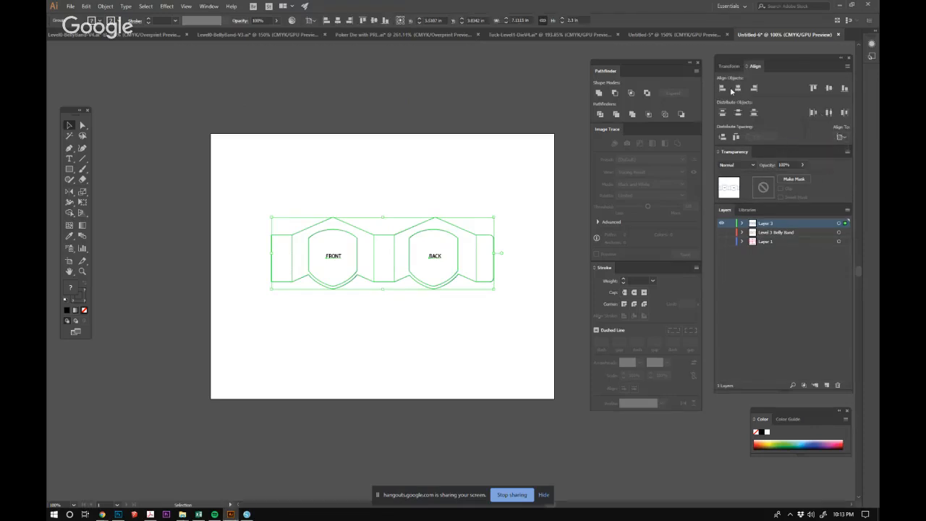
{"action": "left_click", "coordinate": [828, 89]}
{"action": "left_click", "coordinate": [367, 63]}
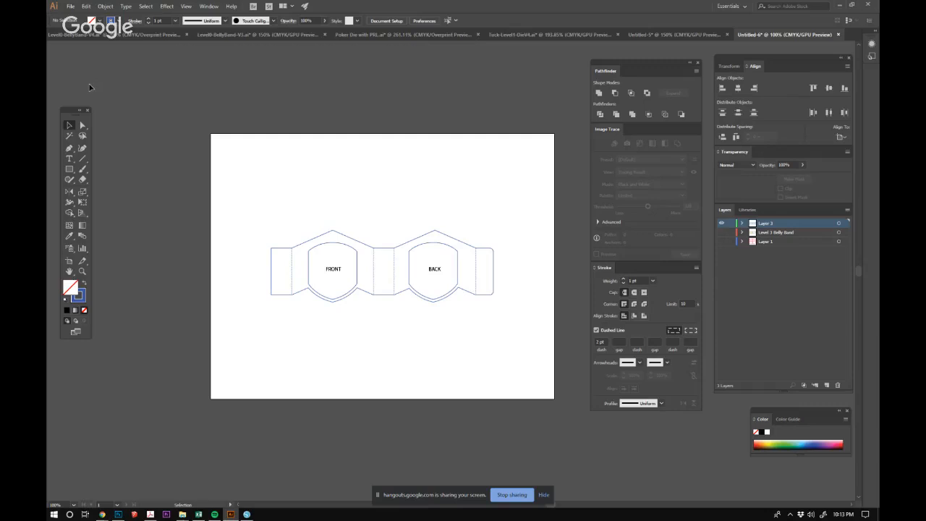
{"action": "left_click", "coordinate": [70, 6]}
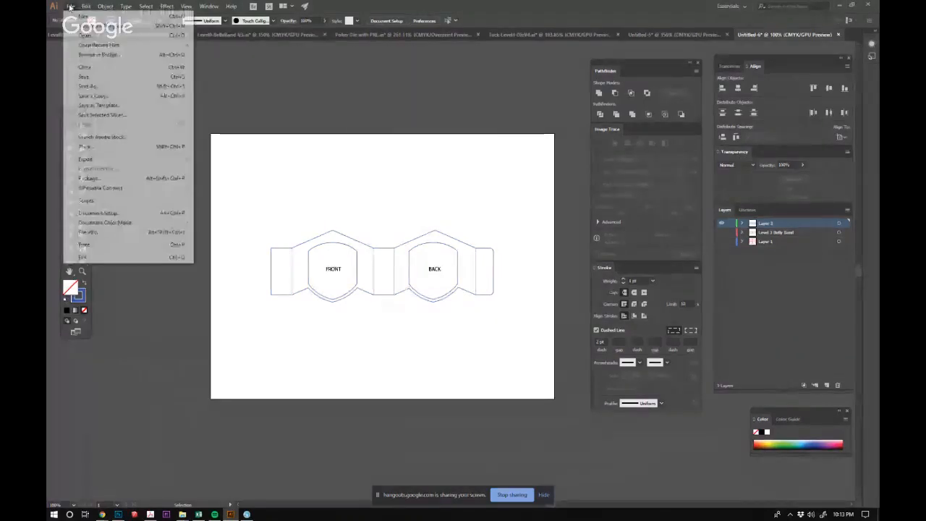
{"action": "mouse_move", "coordinate": [99, 189]}
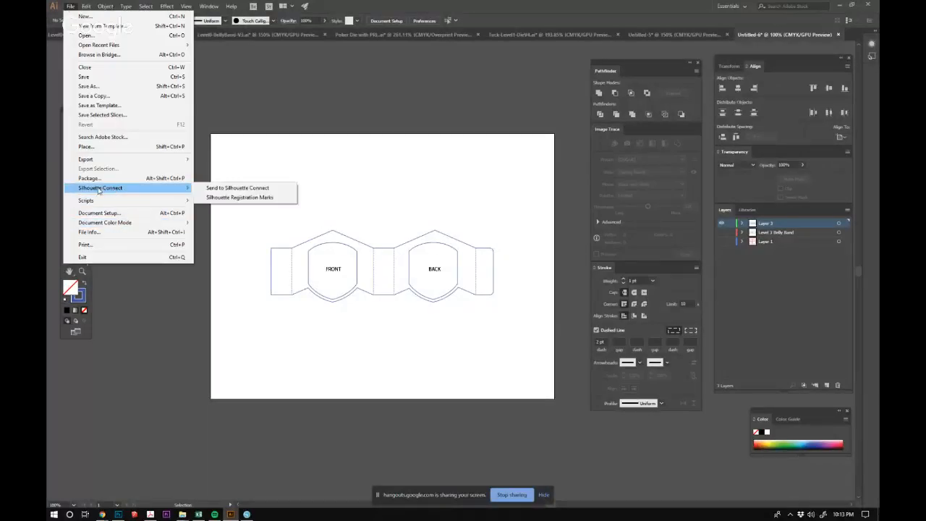
{"action": "left_click", "coordinate": [251, 197]}
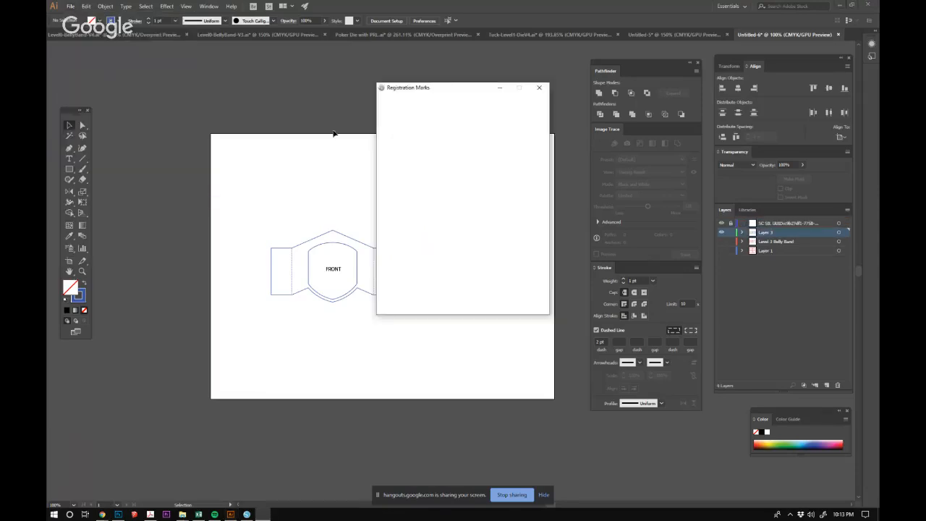
{"action": "left_click", "coordinate": [538, 88]}
Save the belly band document in the TuckCase folder as an Adobe Illustrator file named Tuck-Level3-V1.
{"action": "left_click", "coordinate": [70, 6]}
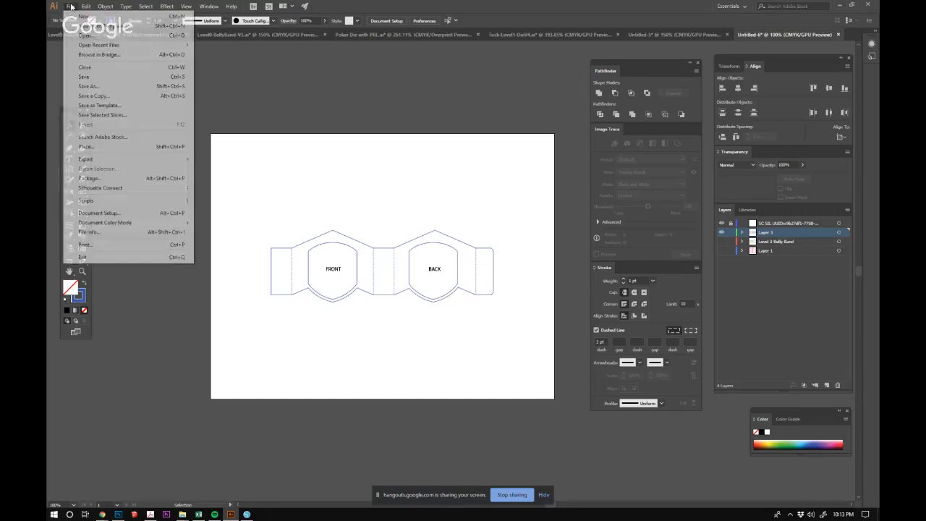
{"action": "left_click", "coordinate": [81, 87]}
{"action": "left_click_drag", "start_coordinate": [429, 59], "coordinate": [449, 41]}
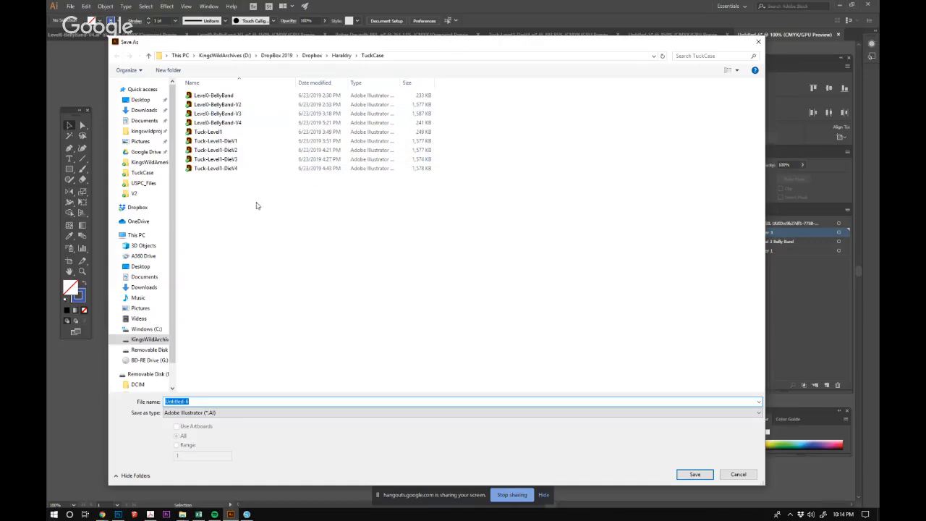
{"action": "key", "text": "BackSpace"}
{"action": "type", "text": "Tuck-Level"}
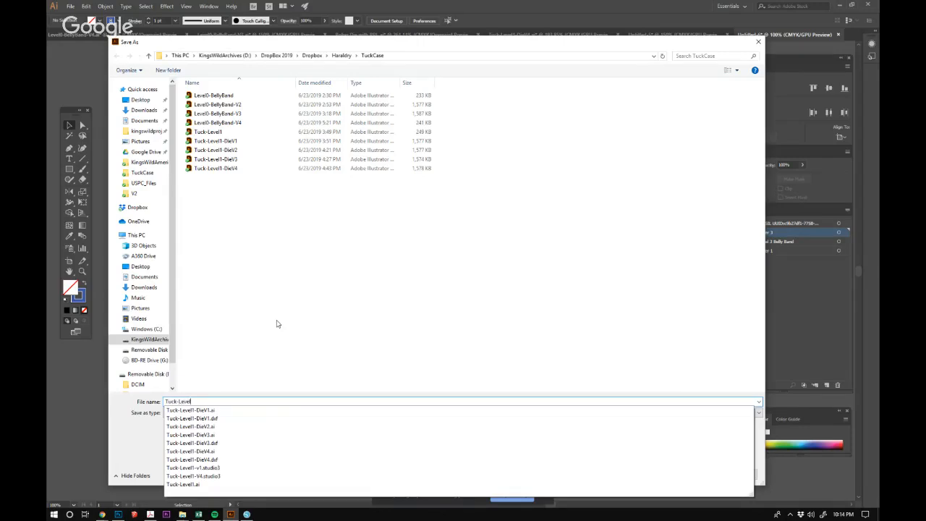
{"action": "type", "text": "2"}
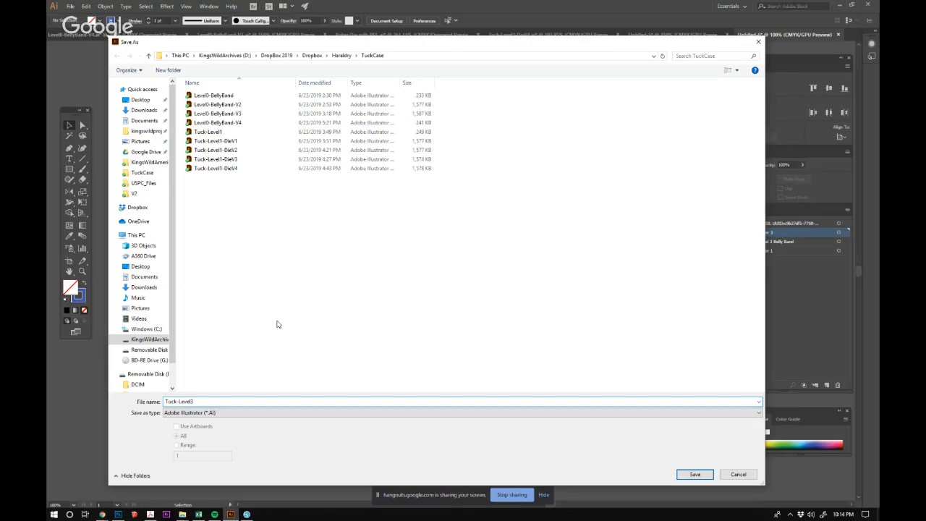
{"action": "type", "text": "-V1"}
{"action": "left_click", "coordinate": [694, 474]}
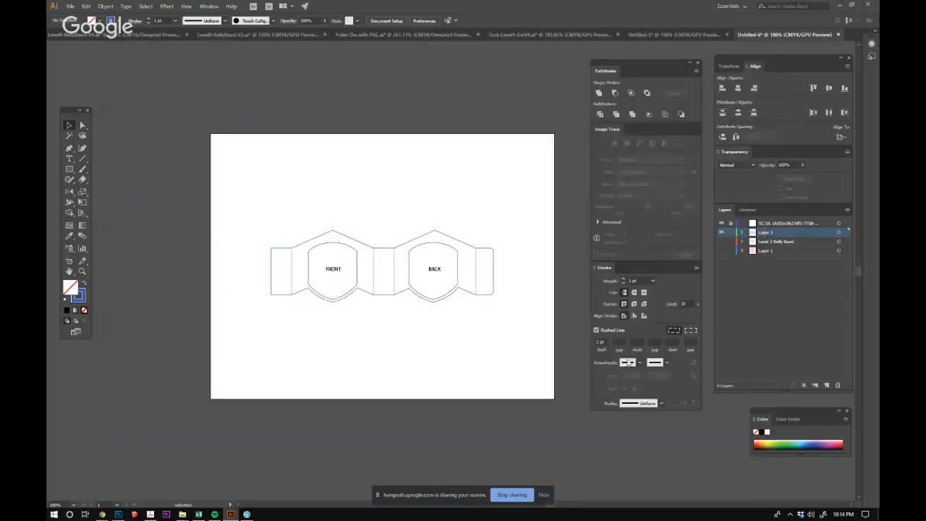
{"action": "left_click", "coordinate": [186, 264]}
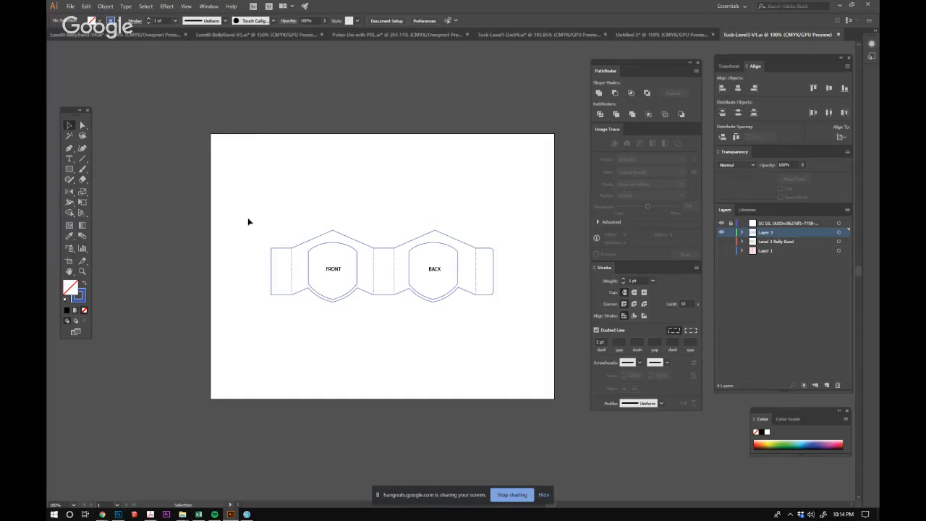
Add Silhouette registration marks to the artboard, using style Type 1 with a 0.625 in margin relative to media.
{"action": "left_click", "coordinate": [71, 7]}
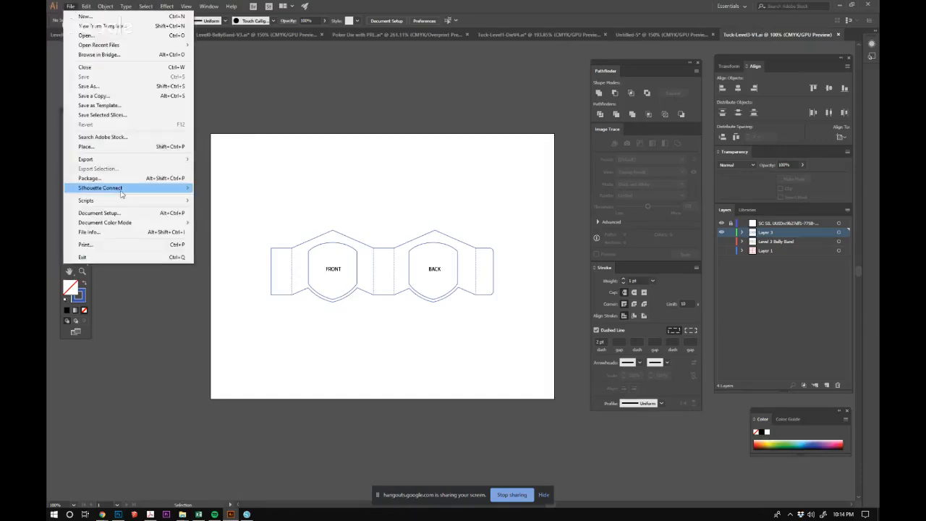
{"action": "mouse_move", "coordinate": [121, 191]}
{"action": "left_click", "coordinate": [231, 197]}
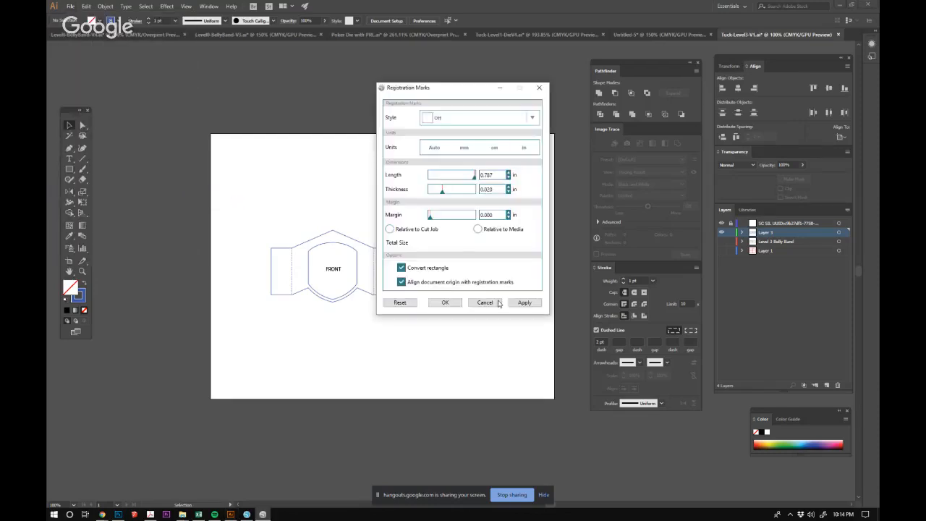
{"action": "left_click", "coordinate": [445, 302]}
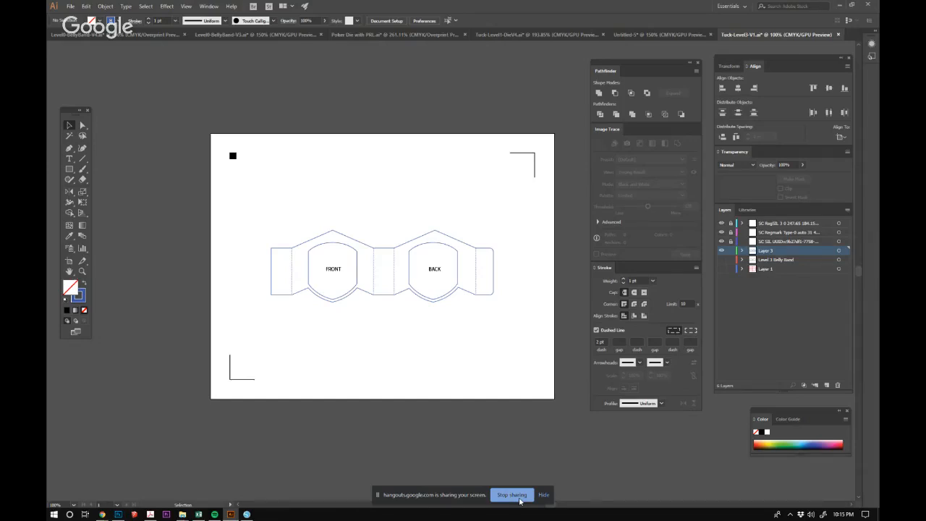
{"action": "left_click", "coordinate": [512, 494]}
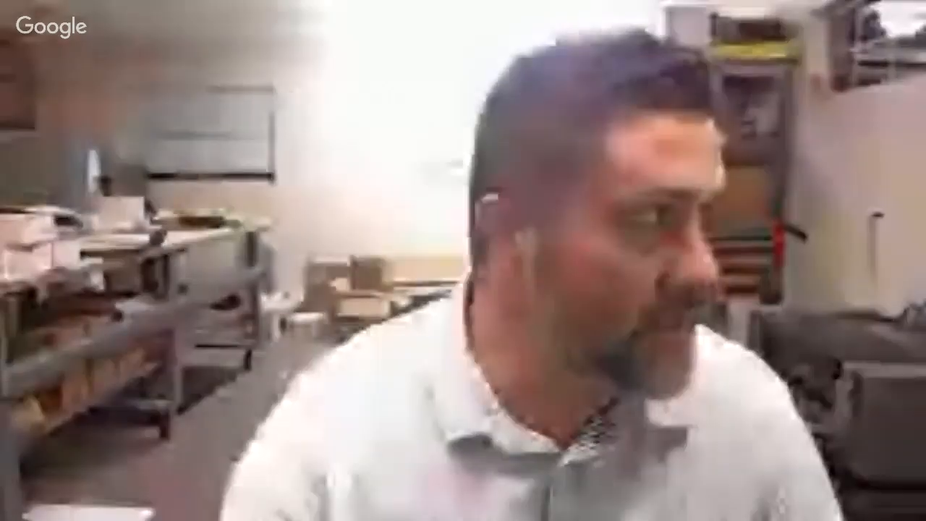
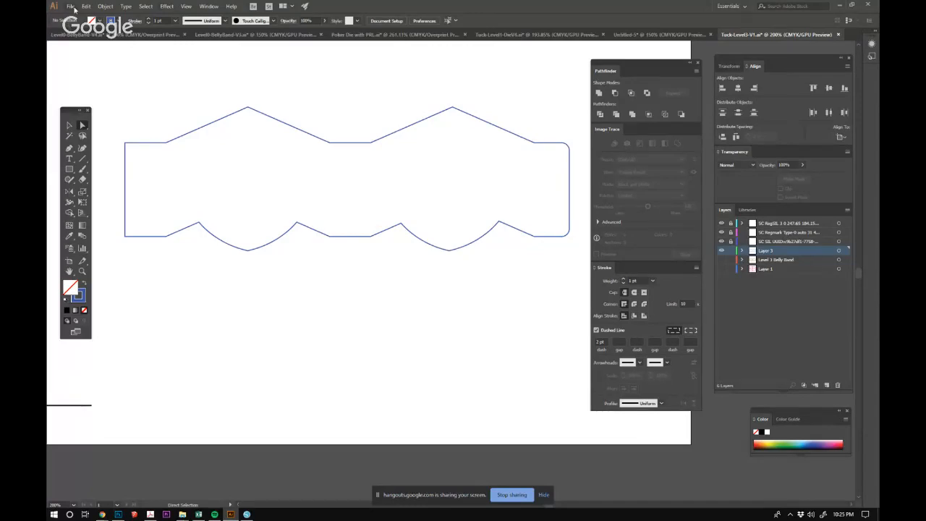
Export the belly band document to the TuckCase folder as an AutoCAD Interchange DXF file named Tuck-Level3-V1.
{"action": "left_click", "coordinate": [71, 6]}
{"action": "mouse_move", "coordinate": [94, 156]}
{"action": "left_click", "coordinate": [246, 169]}
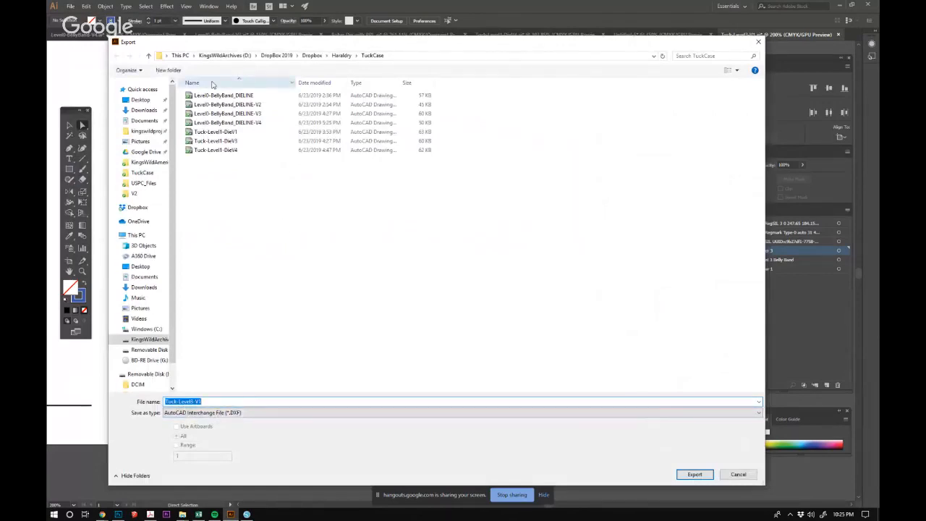
{"action": "type", "text": "Tuck-Level"}
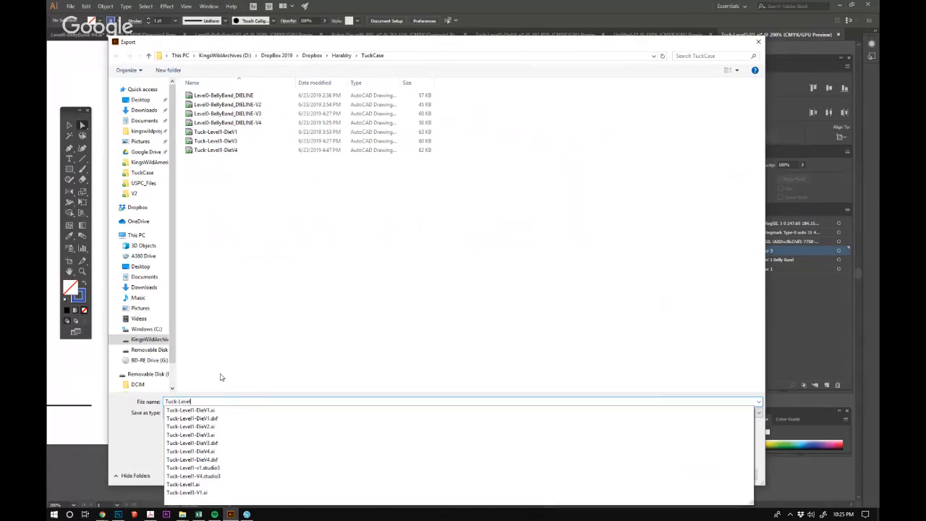
{"action": "type", "text": "1"}
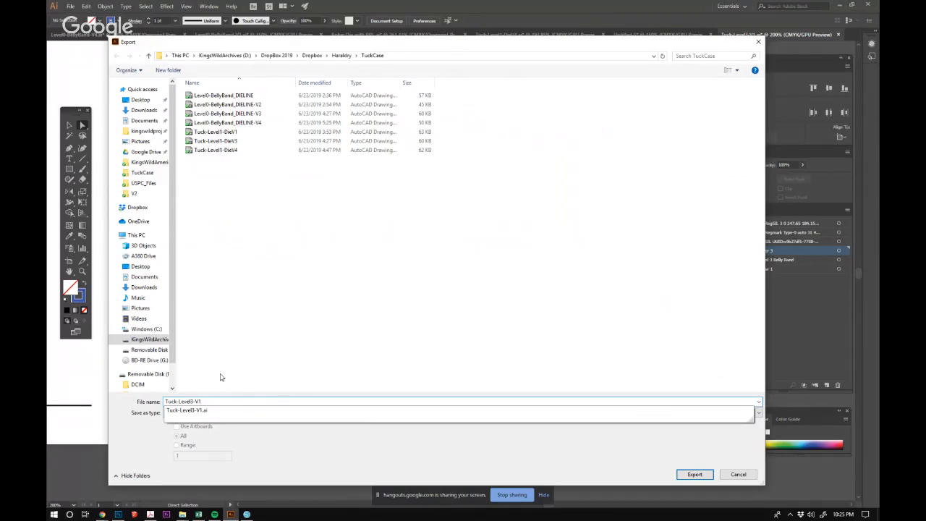
{"action": "left_click", "coordinate": [321, 470]}
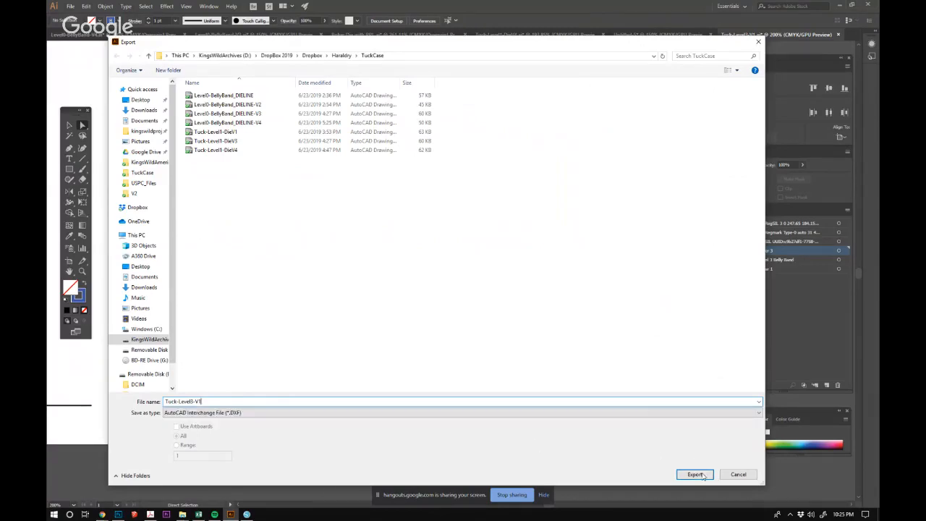
{"action": "left_click", "coordinate": [696, 474]}
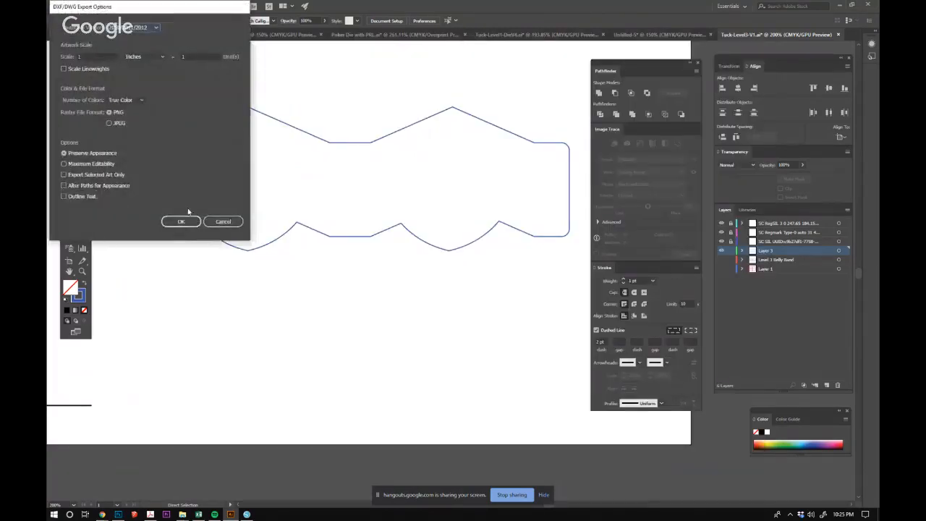
{"action": "left_click", "coordinate": [186, 222]}
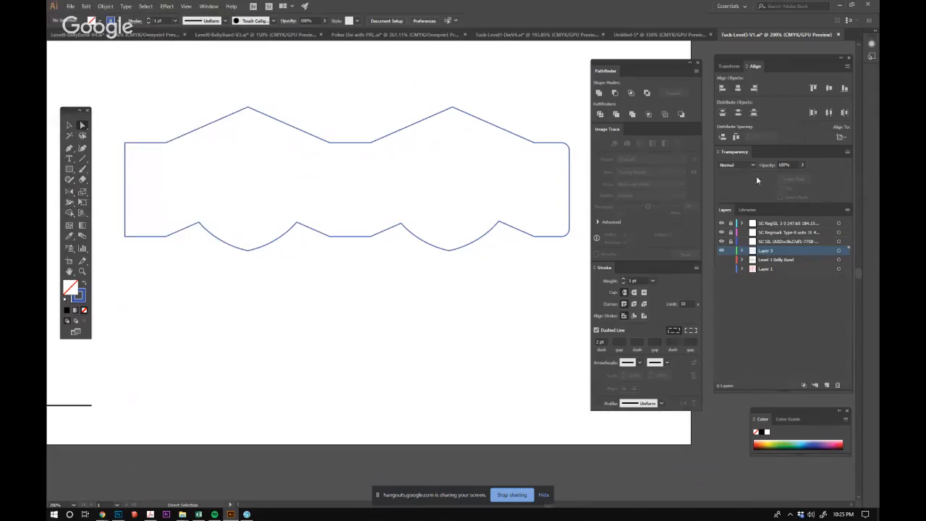
Switch to Silhouette Studio, create a new blank document, and display its page size settings.
{"action": "left_click", "coordinate": [247, 513]}
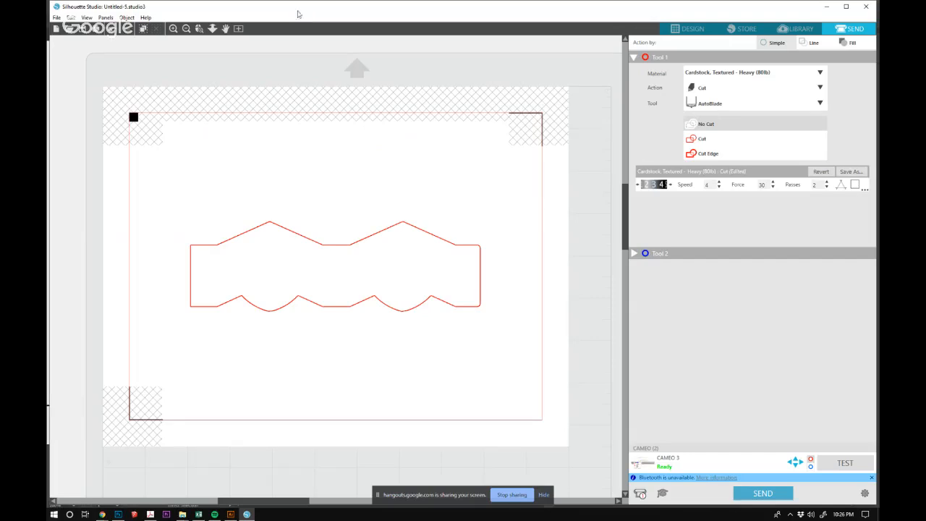
{"action": "left_click", "coordinate": [57, 17]}
{"action": "left_click", "coordinate": [63, 26]}
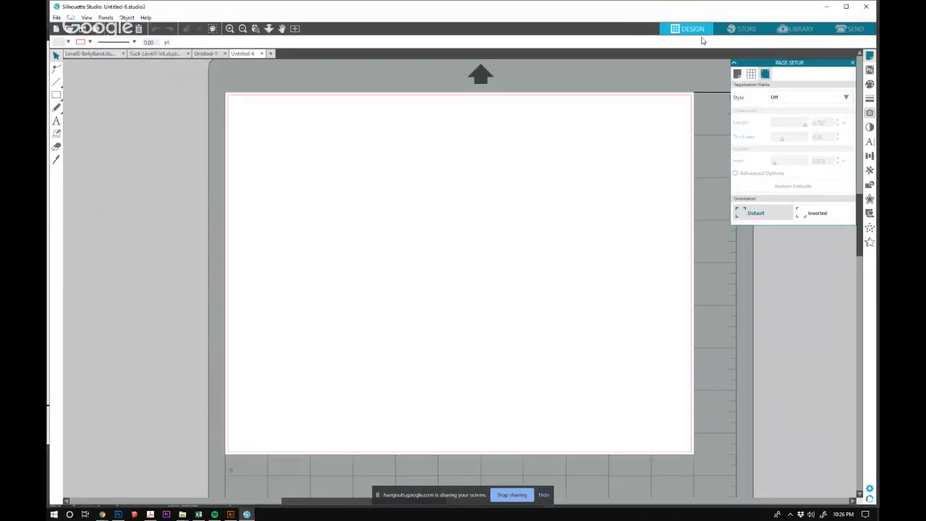
{"action": "left_click", "coordinate": [738, 73]}
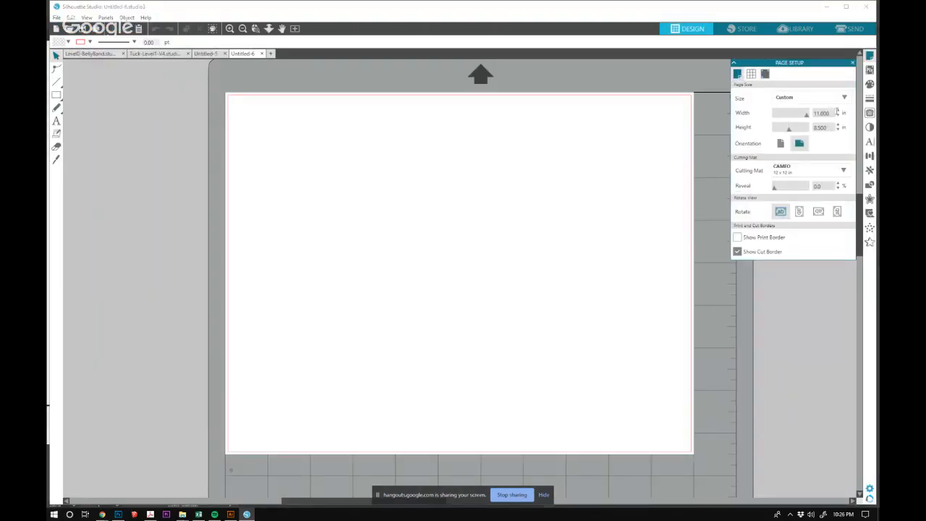
{"action": "left_click", "coordinate": [823, 113]}
{"action": "key", "text": "Tab"}
Merge the Tuck-Level3-V1 DXF file into the blank document, and close that document without saving.
{"action": "left_click", "coordinate": [57, 16]}
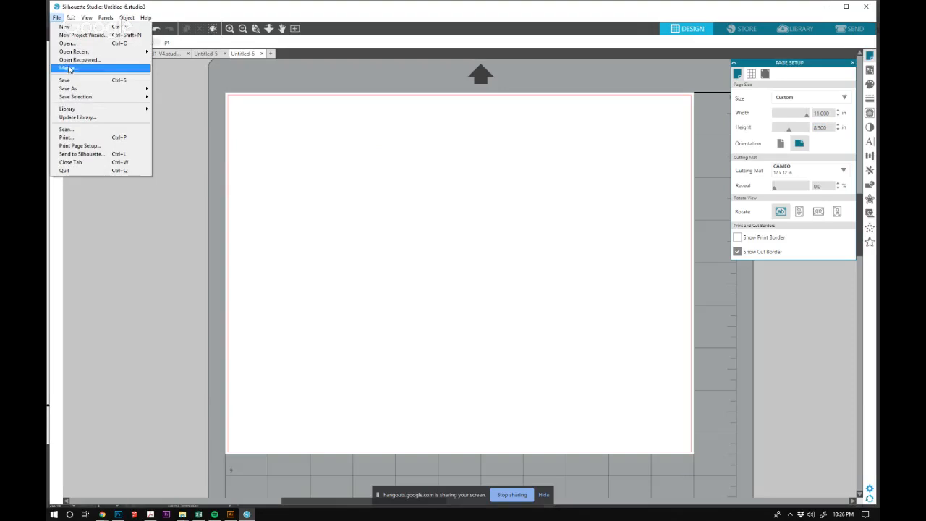
{"action": "left_click", "coordinate": [68, 68]}
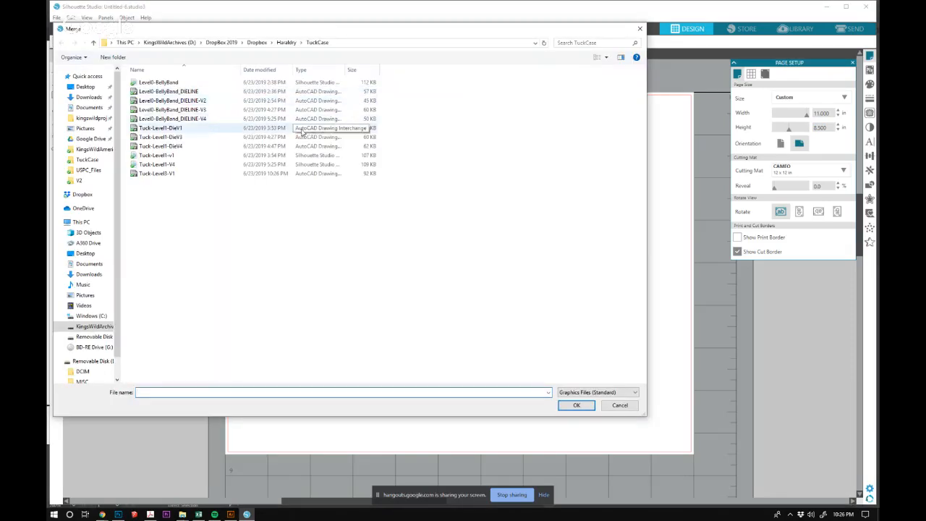
{"action": "left_click", "coordinate": [149, 179]}
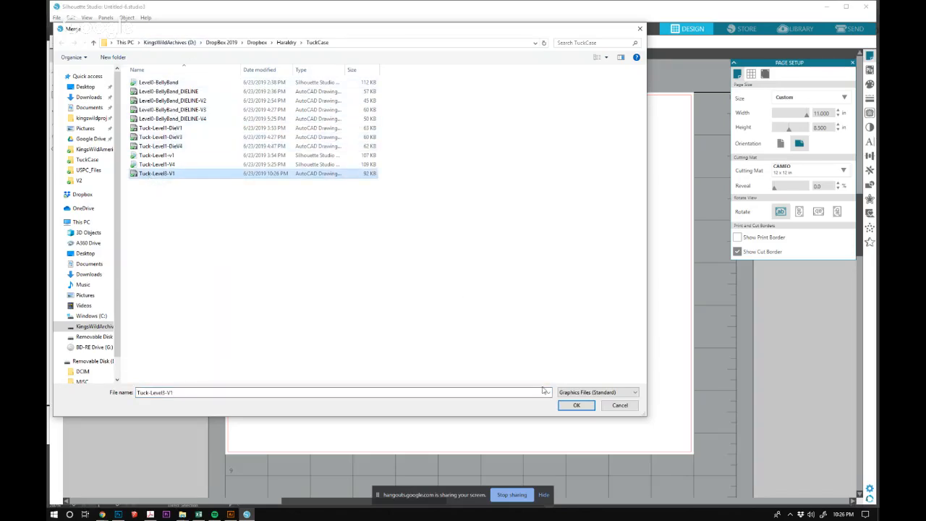
{"action": "left_click", "coordinate": [572, 405]}
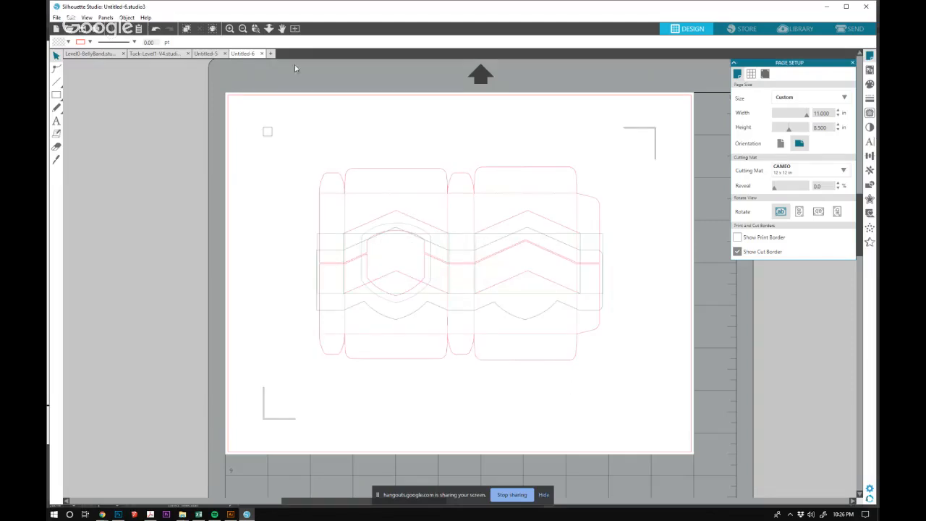
{"action": "left_click", "coordinate": [263, 54]}
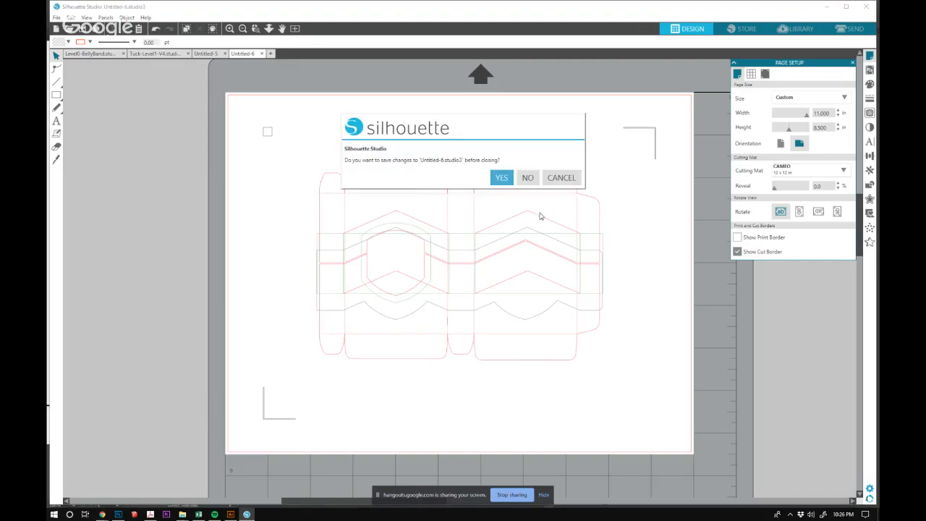
{"action": "left_click", "coordinate": [528, 178]}
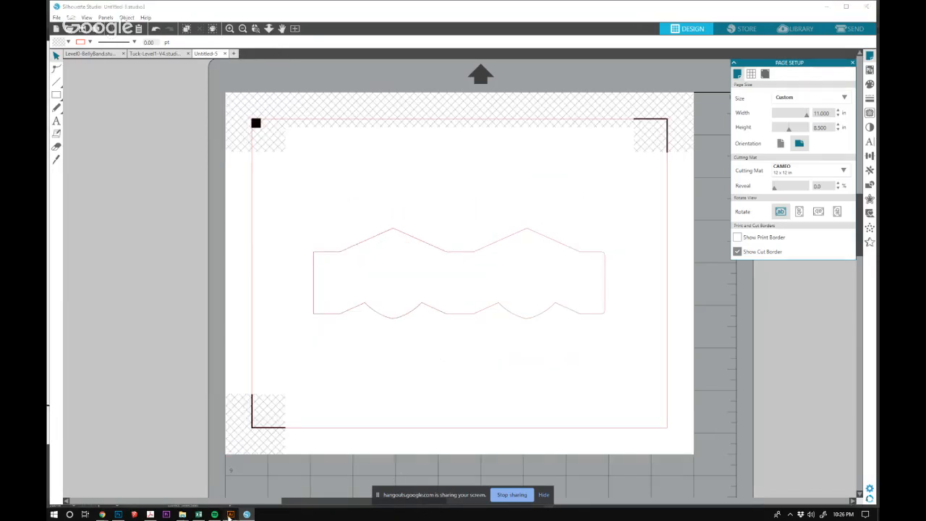
Switch to Illustrator and delete the hidden Level 3 Belly Band layer and Layer 1.
{"action": "left_click", "coordinate": [230, 514]}
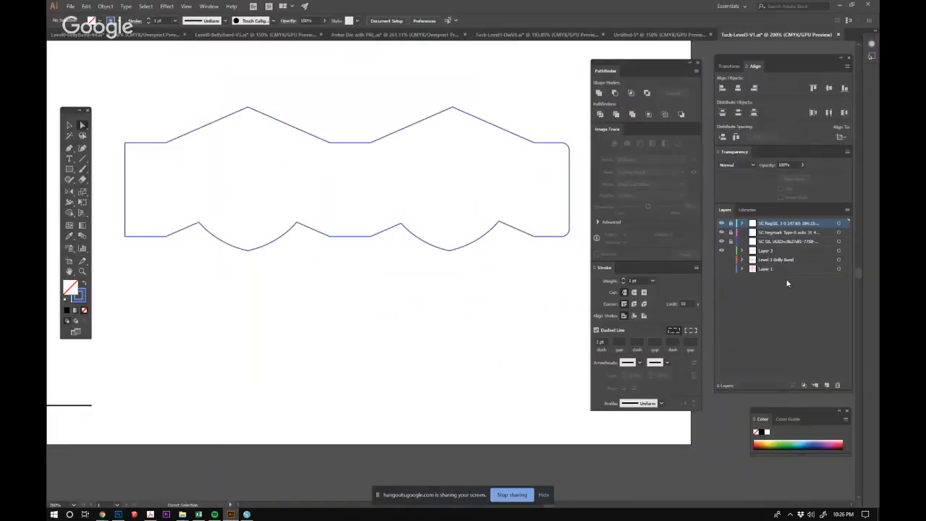
{"action": "left_click", "coordinate": [783, 260]}
{"action": "left_click", "coordinate": [784, 269], "text": "shift"}
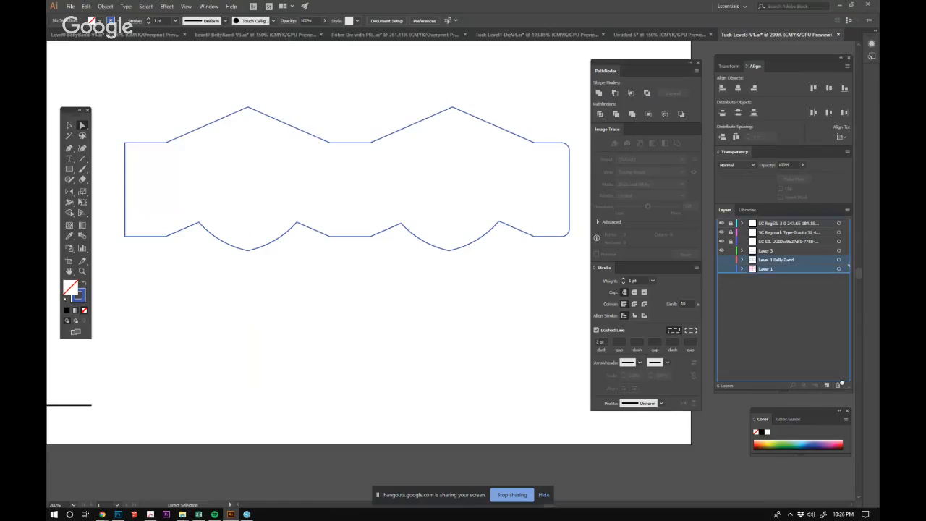
{"action": "left_click", "coordinate": [838, 384]}
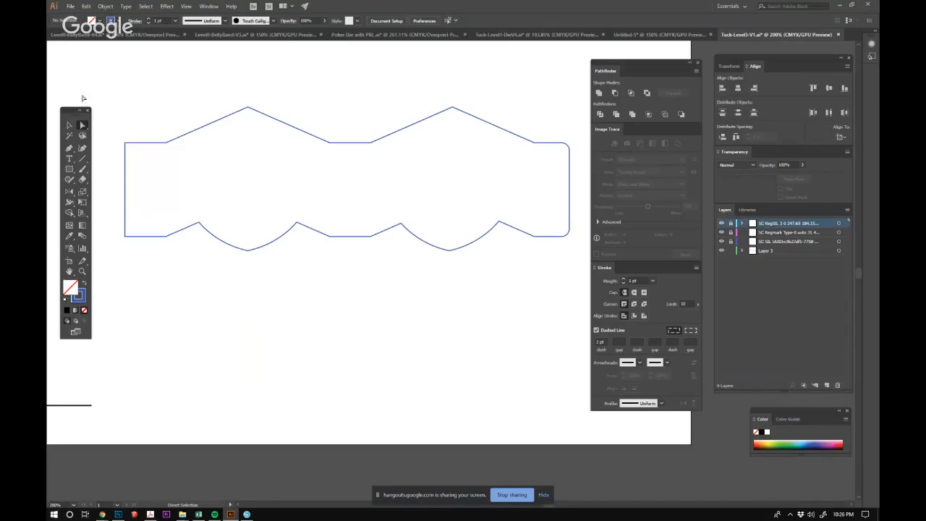
Export the cleaned-up document as DXF over the existing Tuck-Level3-V1 file in the TuckCase folder, accepting the export options.
{"action": "left_click", "coordinate": [70, 6]}
{"action": "mouse_move", "coordinate": [91, 159]}
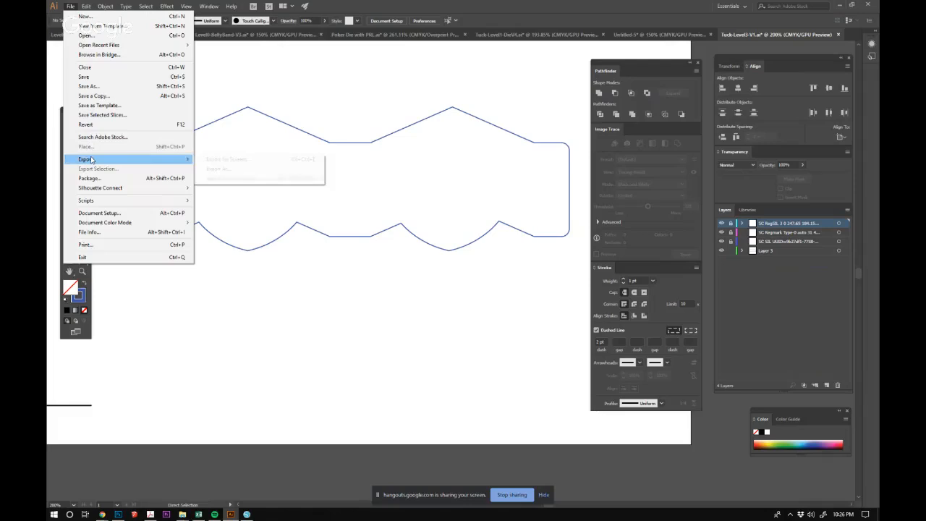
{"action": "left_click", "coordinate": [231, 172]}
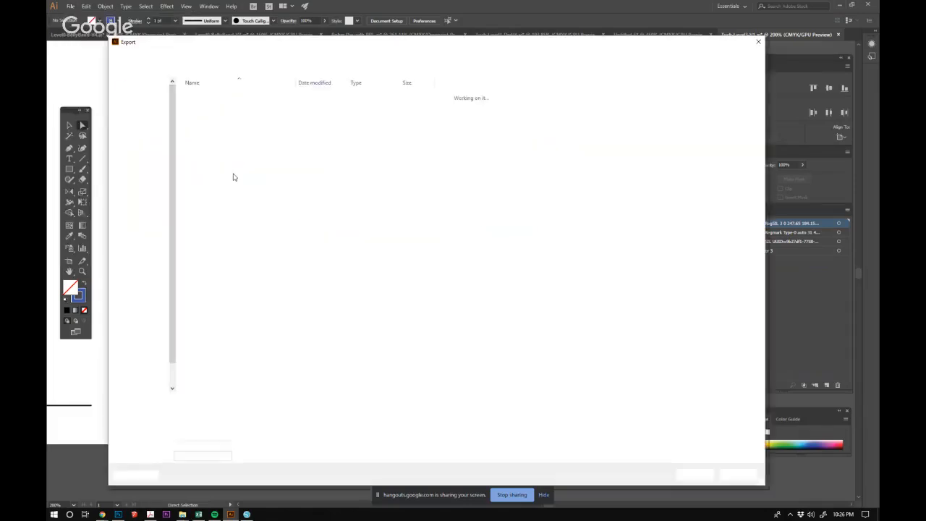
{"action": "left_click", "coordinate": [238, 160]}
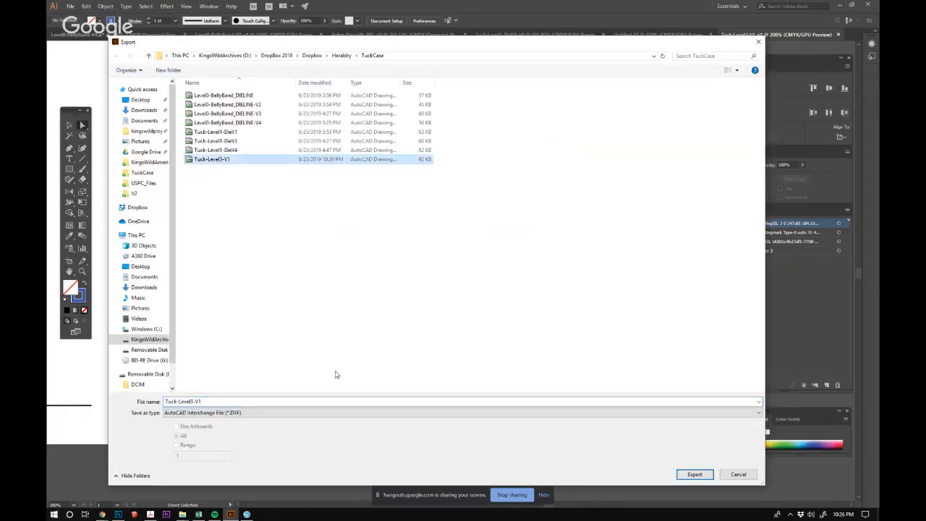
{"action": "left_click", "coordinate": [695, 473]}
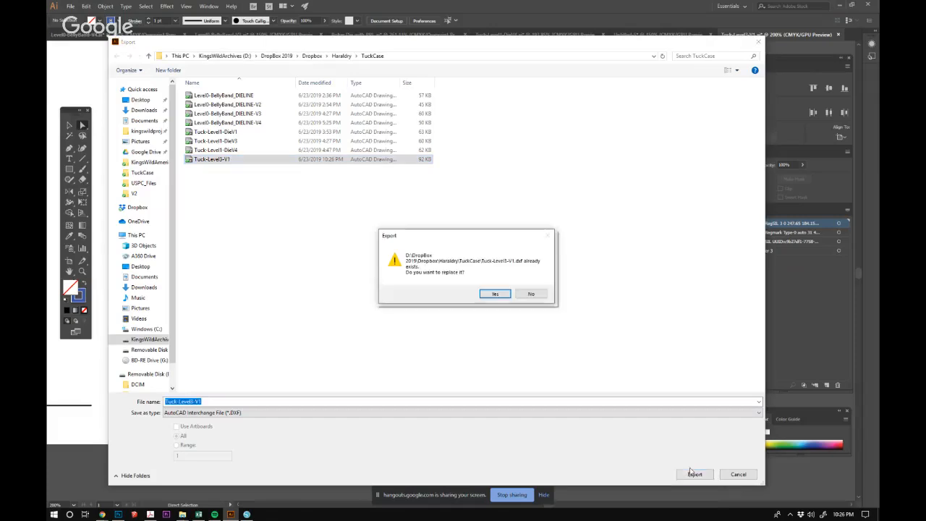
{"action": "left_click", "coordinate": [494, 295]}
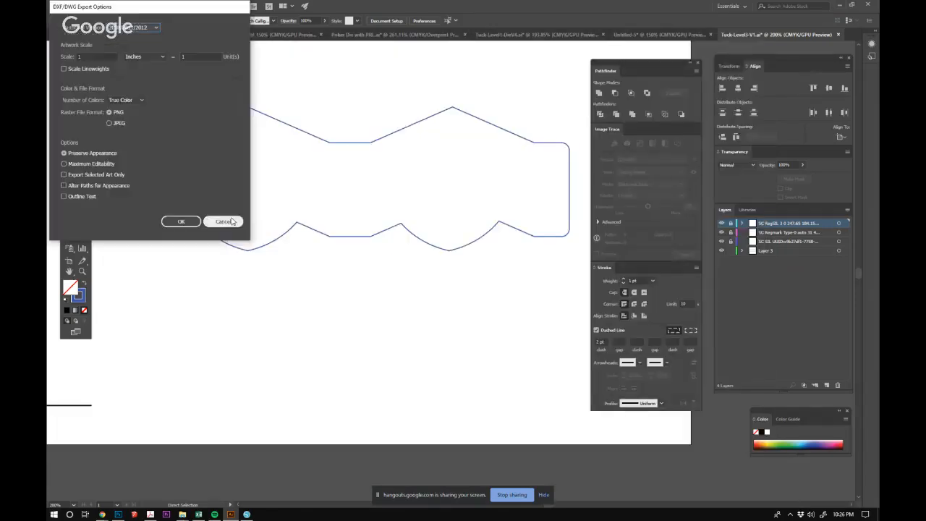
{"action": "left_click", "coordinate": [181, 221]}
Switch to Silhouette Studio, create a new document, and merge the Tuck-Level3-V1 DXF file into it.
{"action": "left_click", "coordinate": [247, 514]}
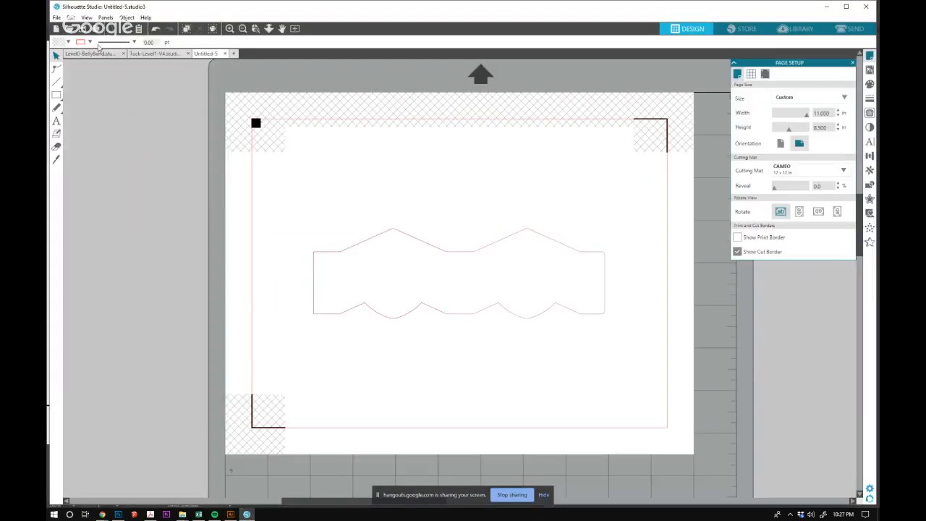
{"action": "left_click", "coordinate": [56, 29]}
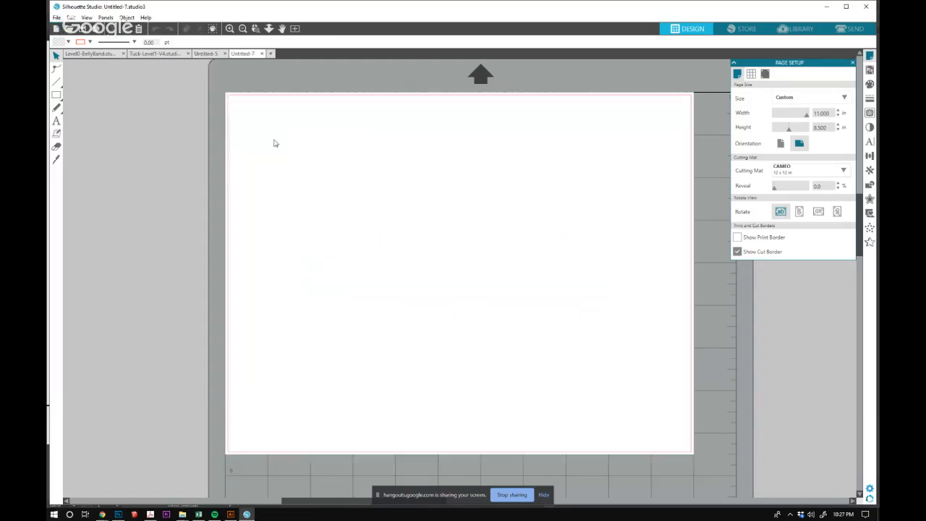
{"action": "left_click", "coordinate": [56, 18]}
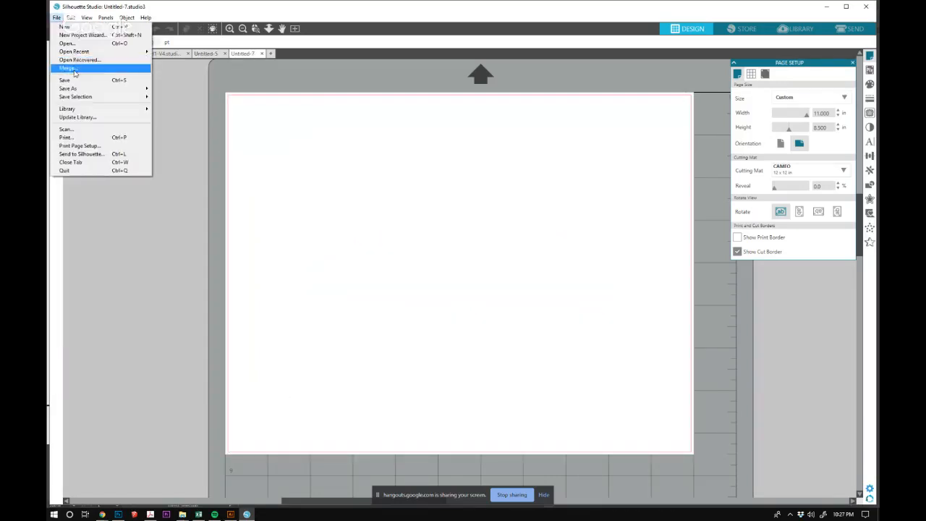
{"action": "left_click", "coordinate": [79, 68]}
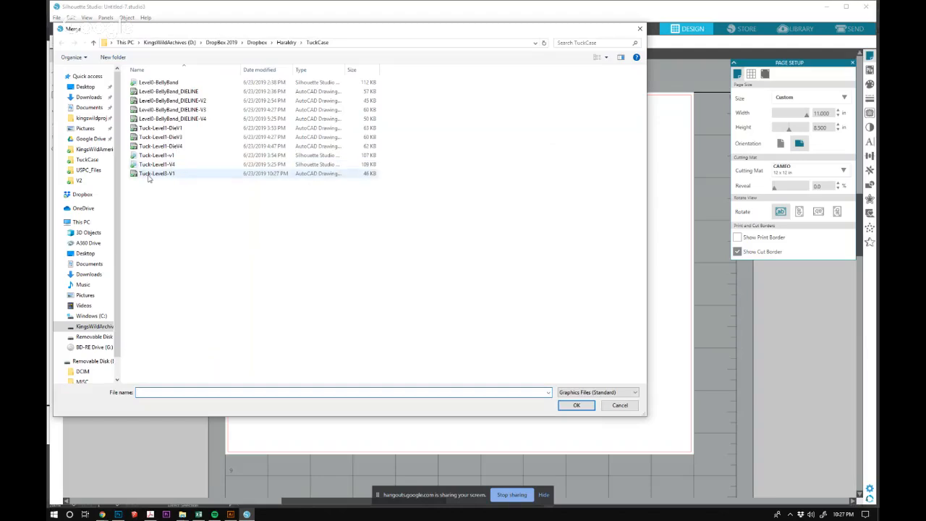
{"action": "left_click", "coordinate": [152, 174]}
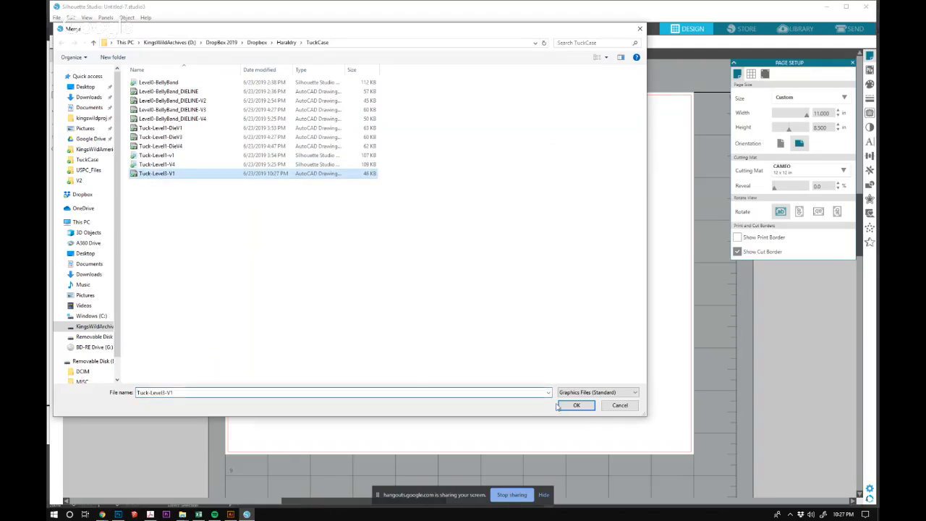
{"action": "left_click", "coordinate": [564, 405]}
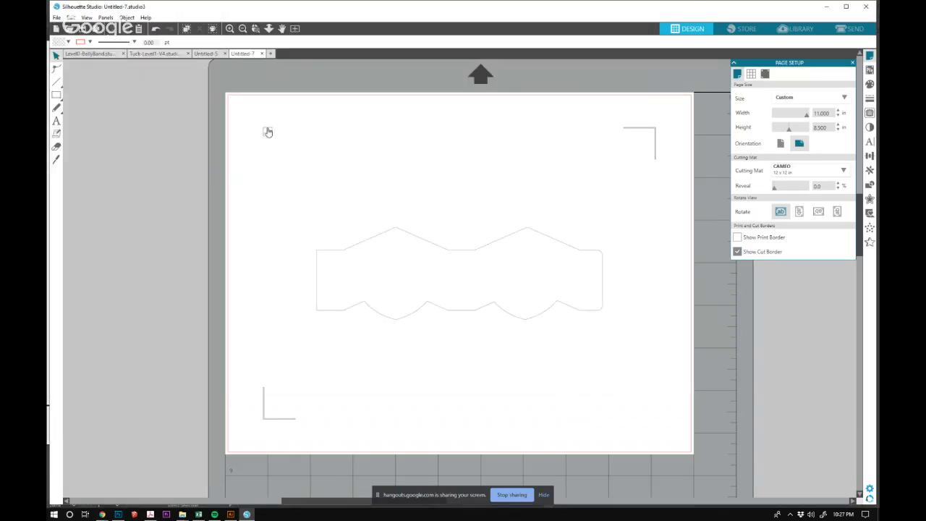
{"action": "left_click_drag", "start_coordinate": [259, 120], "coordinate": [280, 144]}
{"action": "left_click_drag", "start_coordinate": [593, 112], "coordinate": [679, 177]}
{"action": "left_click_drag", "start_coordinate": [245, 374], "coordinate": [307, 437]}
{"action": "left_click", "coordinate": [386, 330]}
{"action": "left_click_drag", "start_coordinate": [305, 207], "coordinate": [602, 323]}
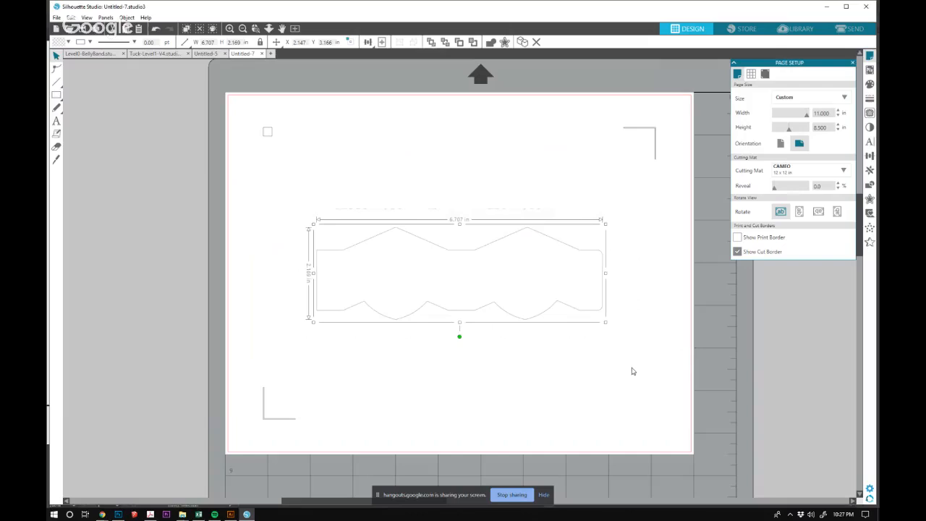
{"action": "left_click", "coordinate": [631, 372]}
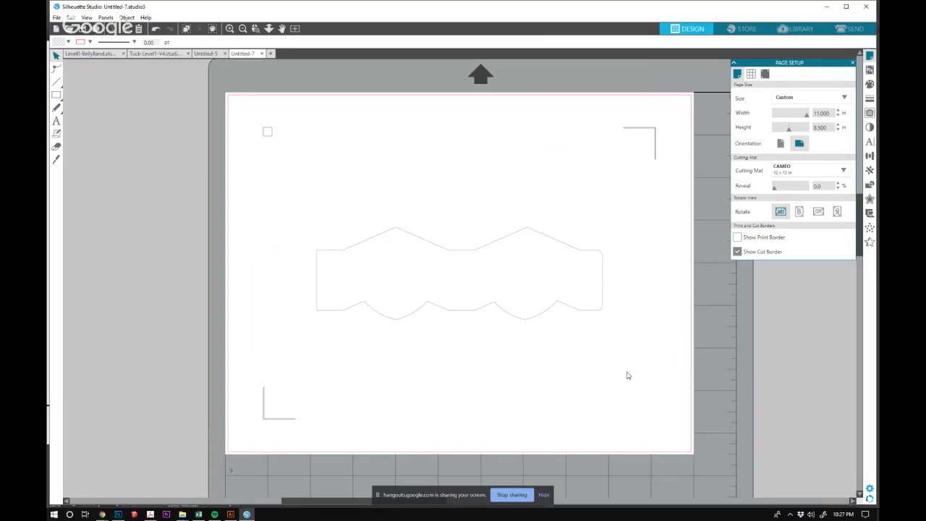
Select the belly band outline together with all three imported registration marks, and group them.
{"action": "left_click_drag", "start_coordinate": [243, 106], "coordinate": [659, 429]}
{"action": "right_click", "coordinate": [579, 301]}
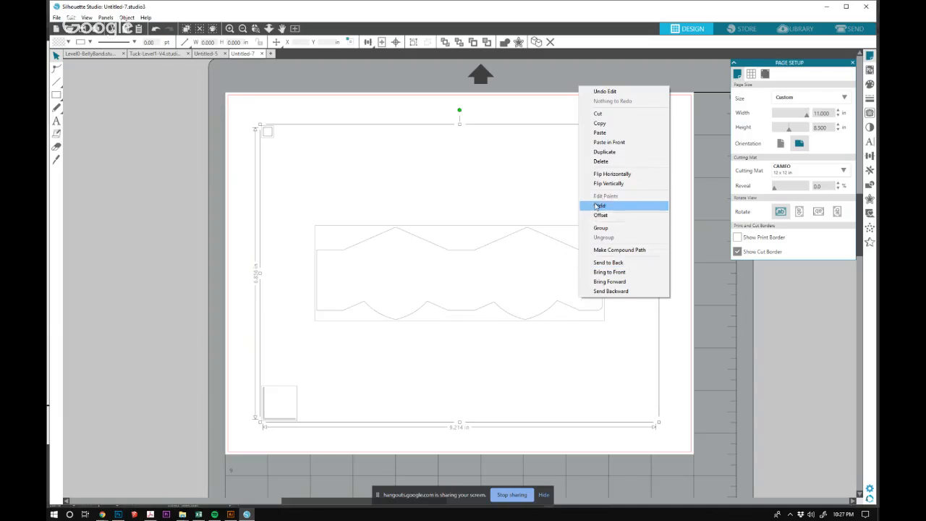
{"action": "left_click", "coordinate": [583, 226]}
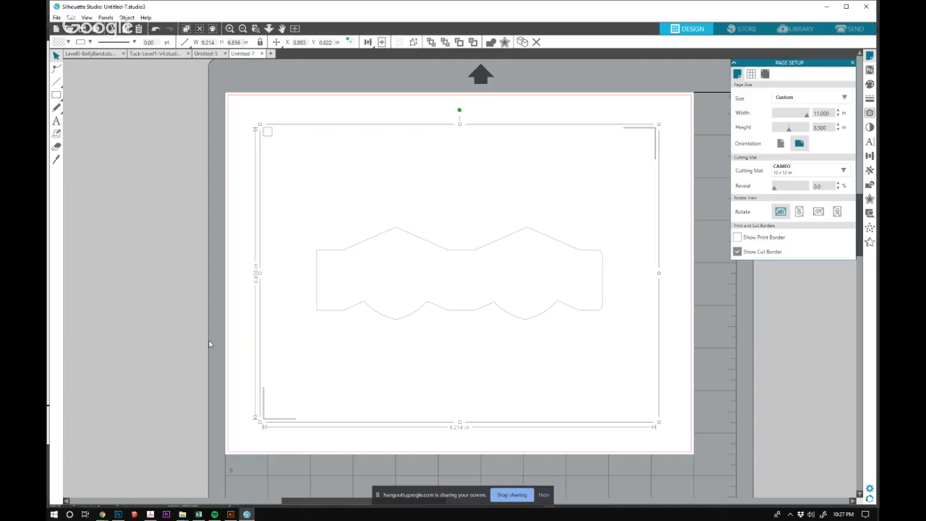
Set the height of the grouped belly band and registration marks to 7.27 in, keeping the proportions.
{"action": "left_click", "coordinate": [242, 42]}
{"action": "type", "text": "7.27"}
{"action": "key", "text": "Return"}
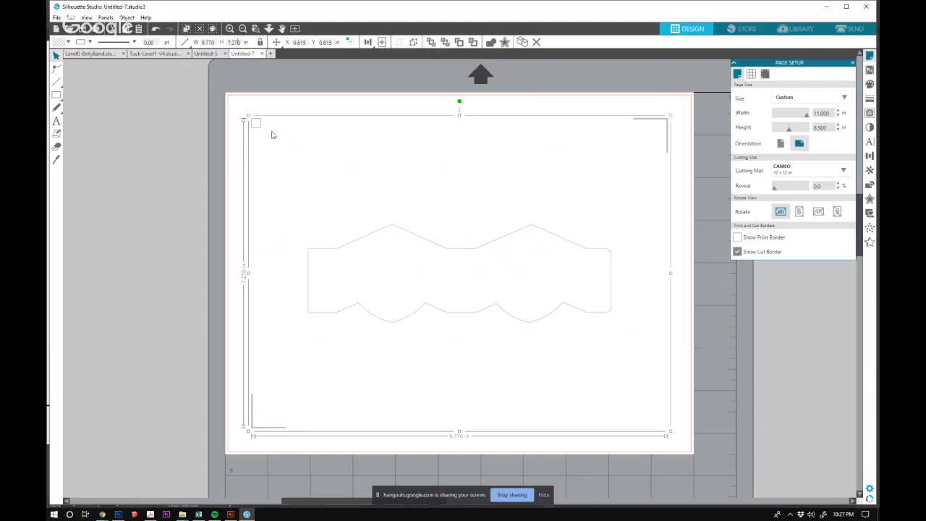
Align the grouped belly band and registration marks to the center and middle of the page, and deselect the group.
{"action": "left_click", "coordinate": [126, 17]}
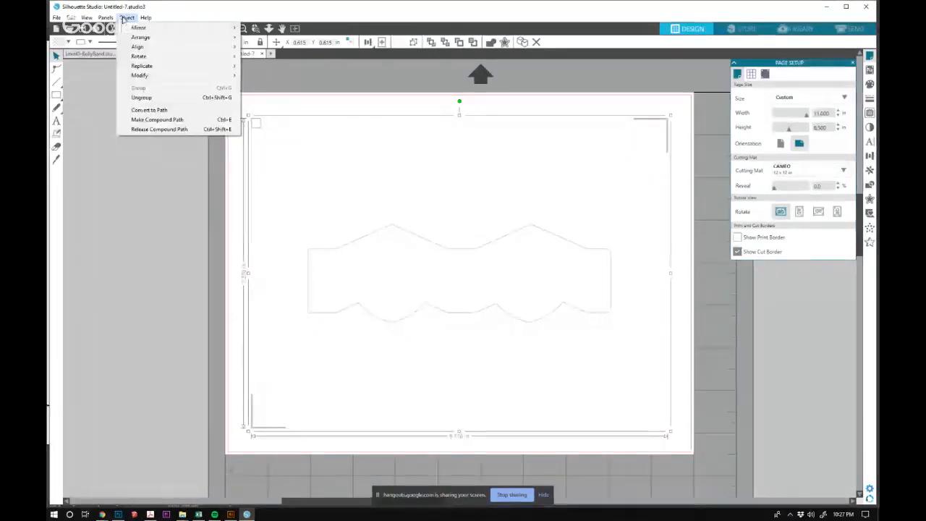
{"action": "mouse_move", "coordinate": [177, 46]}
{"action": "left_click", "coordinate": [266, 69]}
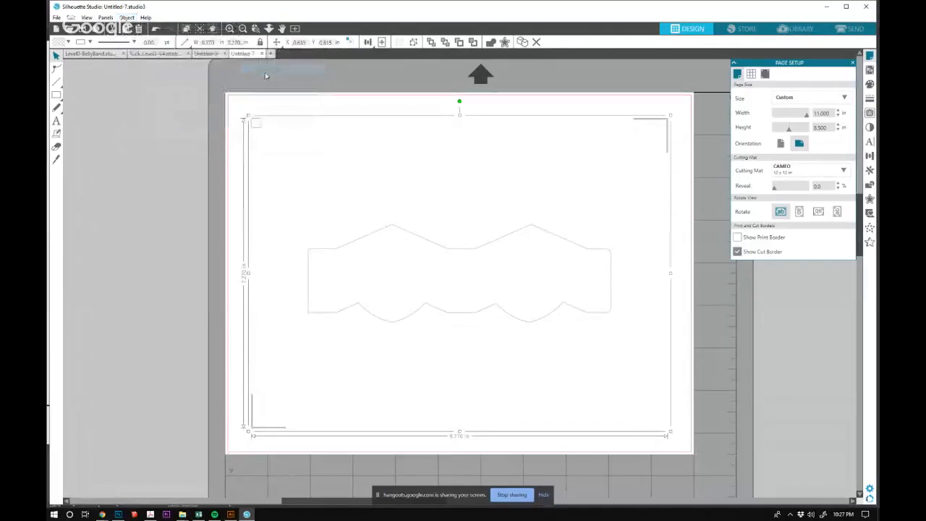
{"action": "left_click", "coordinate": [126, 17]}
{"action": "mouse_move", "coordinate": [152, 49]}
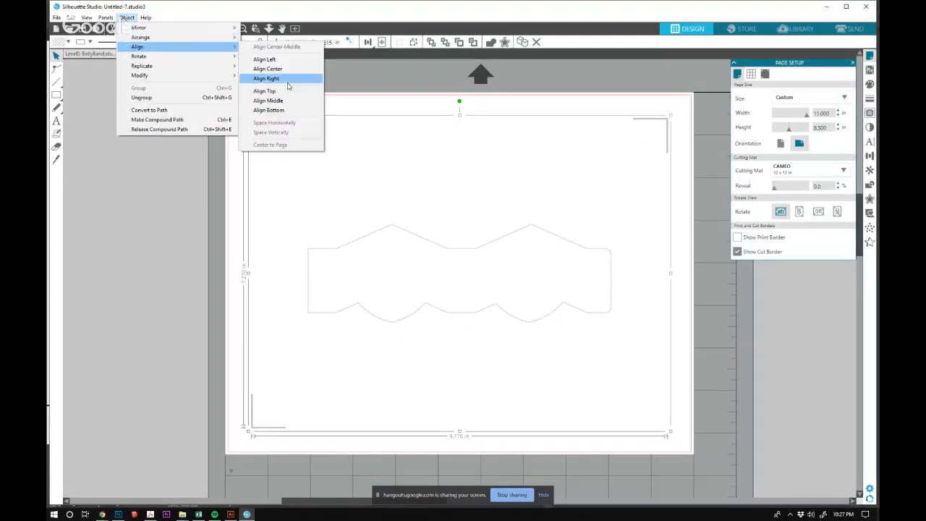
{"action": "left_click", "coordinate": [289, 106]}
{"action": "left_click", "coordinate": [400, 104]}
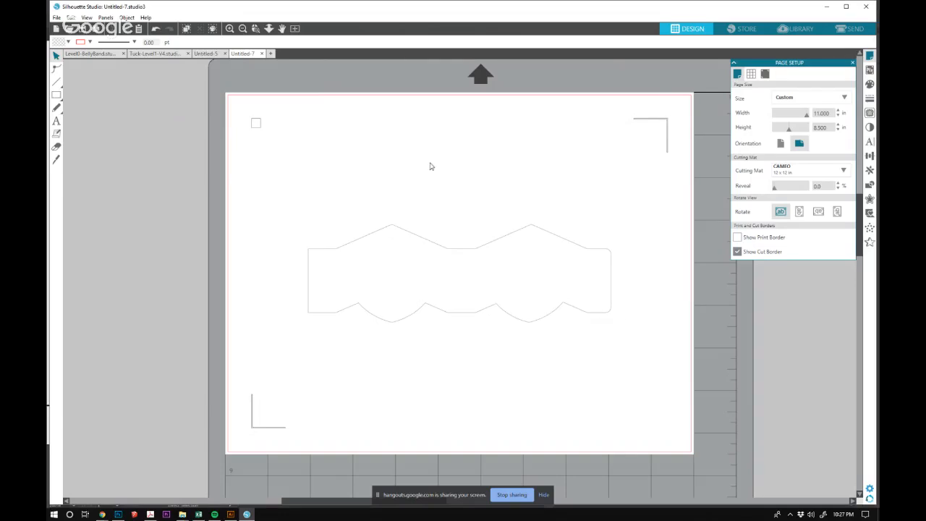
Turn on Type 1 registration marks for the page in the page setup.
{"action": "left_click", "coordinate": [765, 74]}
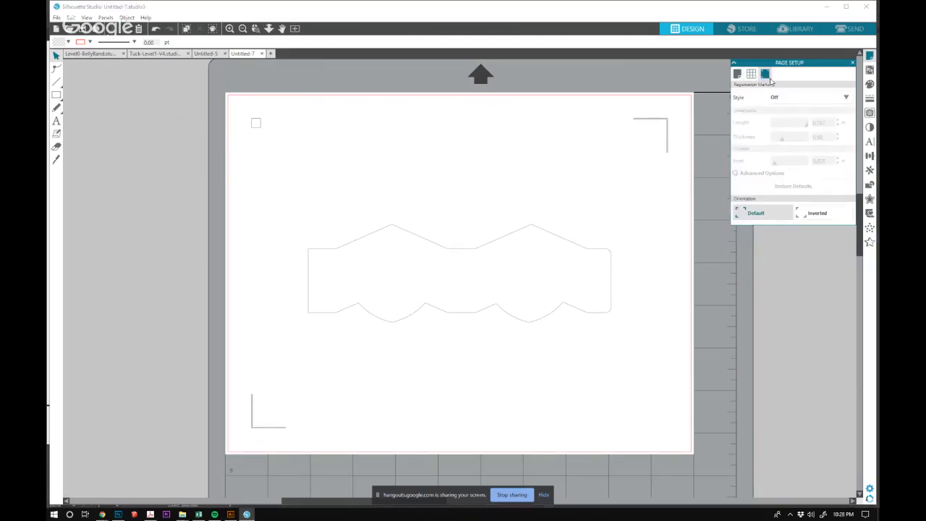
{"action": "left_click", "coordinate": [792, 105]}
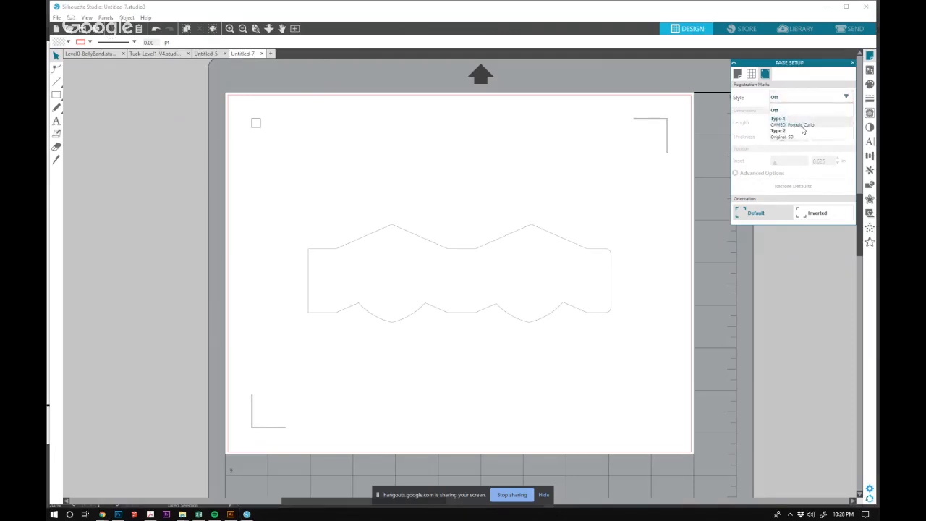
{"action": "left_click", "coordinate": [783, 122]}
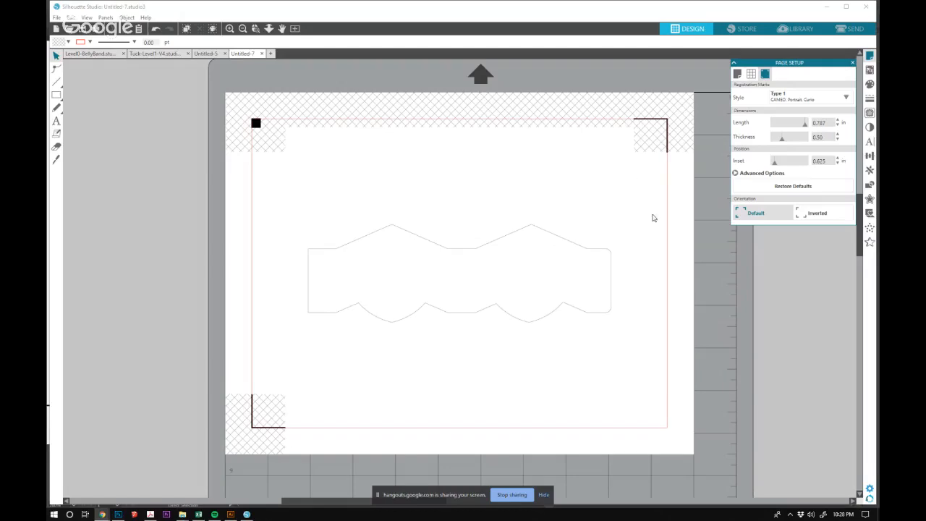
Ungroup the imported artwork and delete its three imported registration marks, keeping only the belly band outline.
{"action": "left_click", "coordinate": [614, 269]}
{"action": "right_click", "coordinate": [608, 259]}
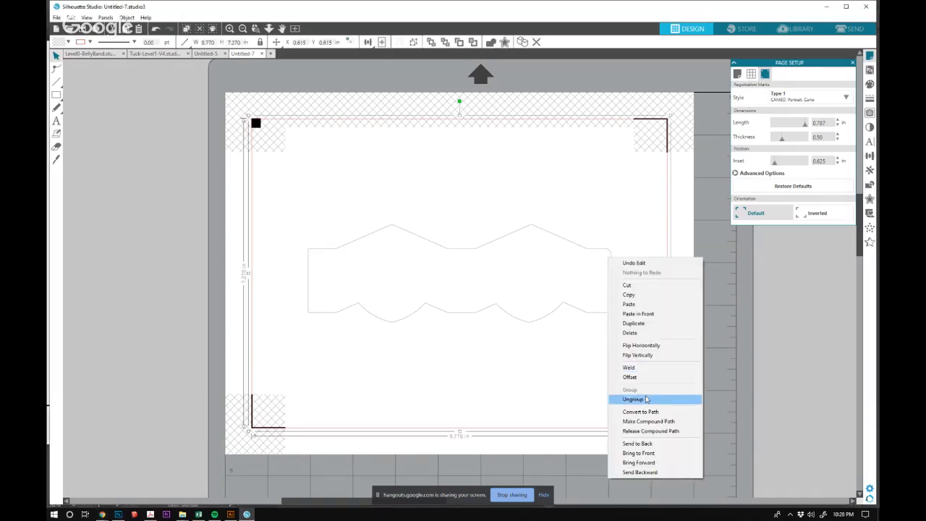
{"action": "left_click", "coordinate": [646, 399]}
{"action": "left_click", "coordinate": [640, 95]}
{"action": "left_click", "coordinate": [644, 119]}
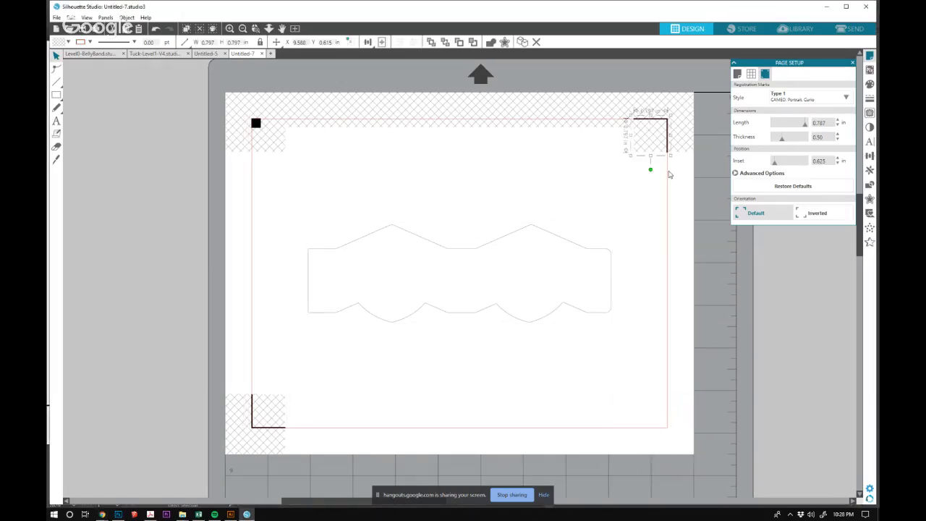
{"action": "left_click", "coordinate": [668, 174]}
{"action": "left_click_drag", "start_coordinate": [242, 101], "coordinate": [289, 156]}
{"action": "left_click", "coordinate": [287, 407]}
{"action": "left_click_drag", "start_coordinate": [235, 370], "coordinate": [282, 456]}
{"action": "left_click", "coordinate": [420, 398]}
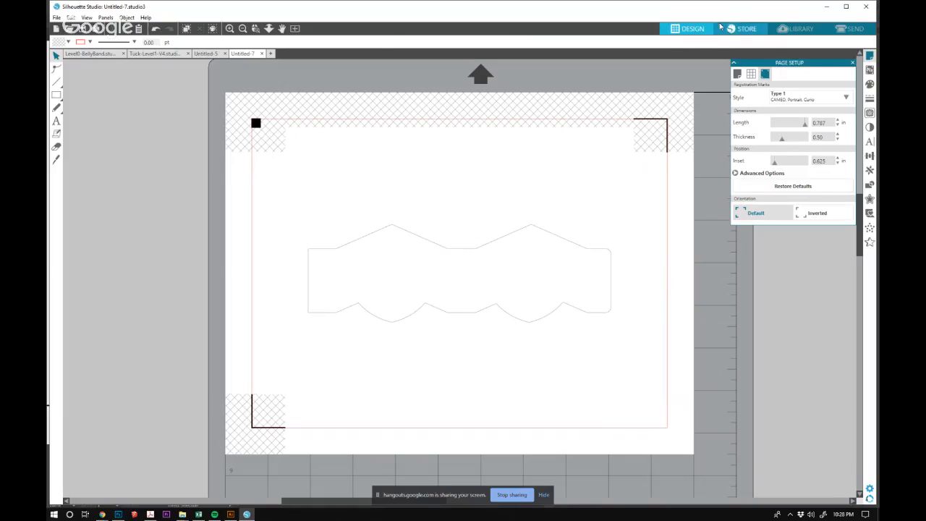
Open the cutter's send settings and set the cut passes to 2 for Cardstock, Textured - Heavy (80lb).
{"action": "left_click", "coordinate": [851, 29]}
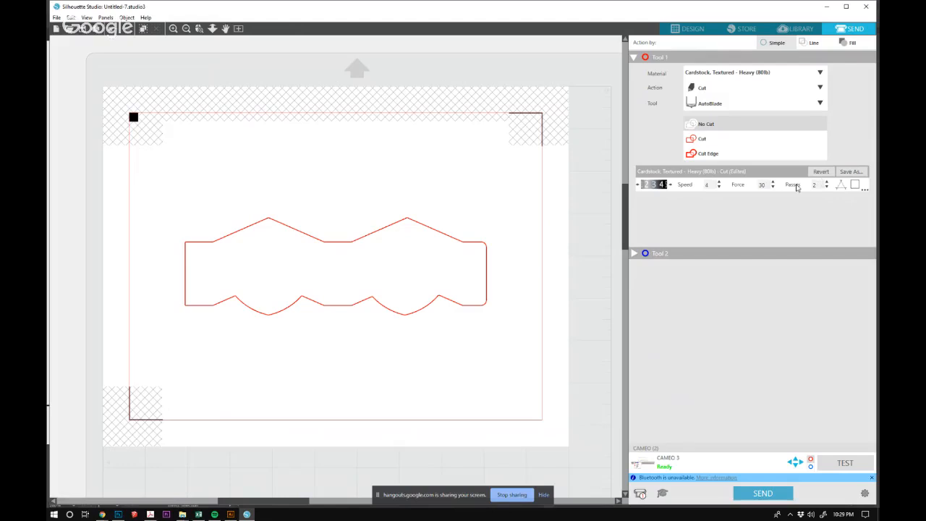
{"action": "type", "text": "2"}
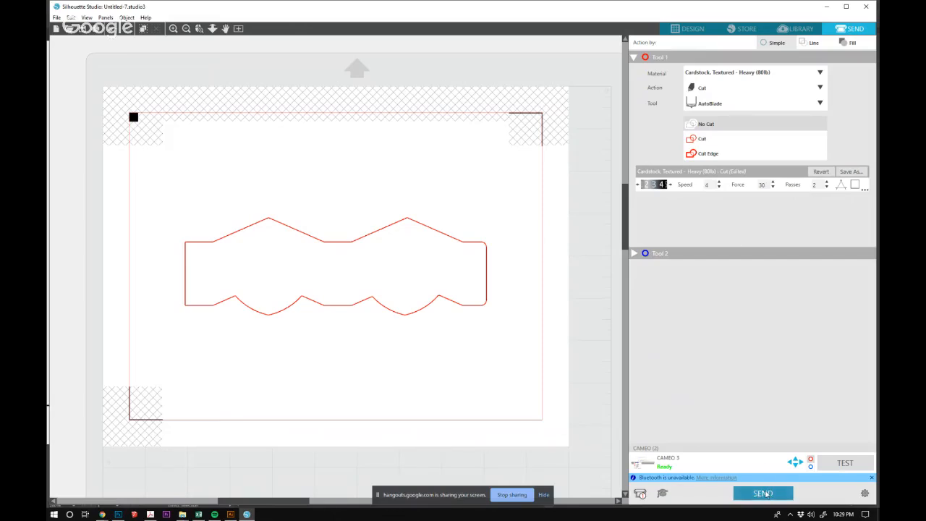
{"action": "left_click_drag", "start_coordinate": [627, 7], "coordinate": [109, 57]}
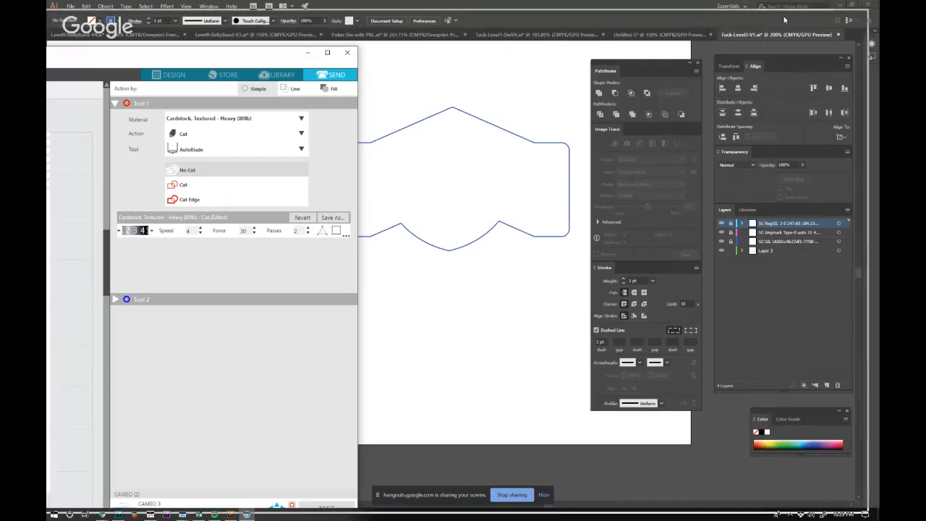
{"action": "double_click", "coordinate": [279, 57]}
{"action": "key", "text": "alt+Tab"}
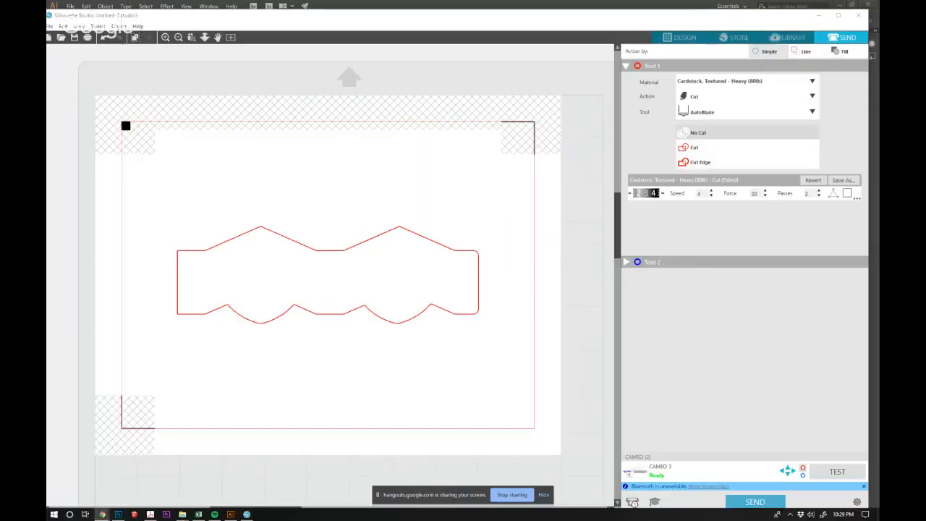